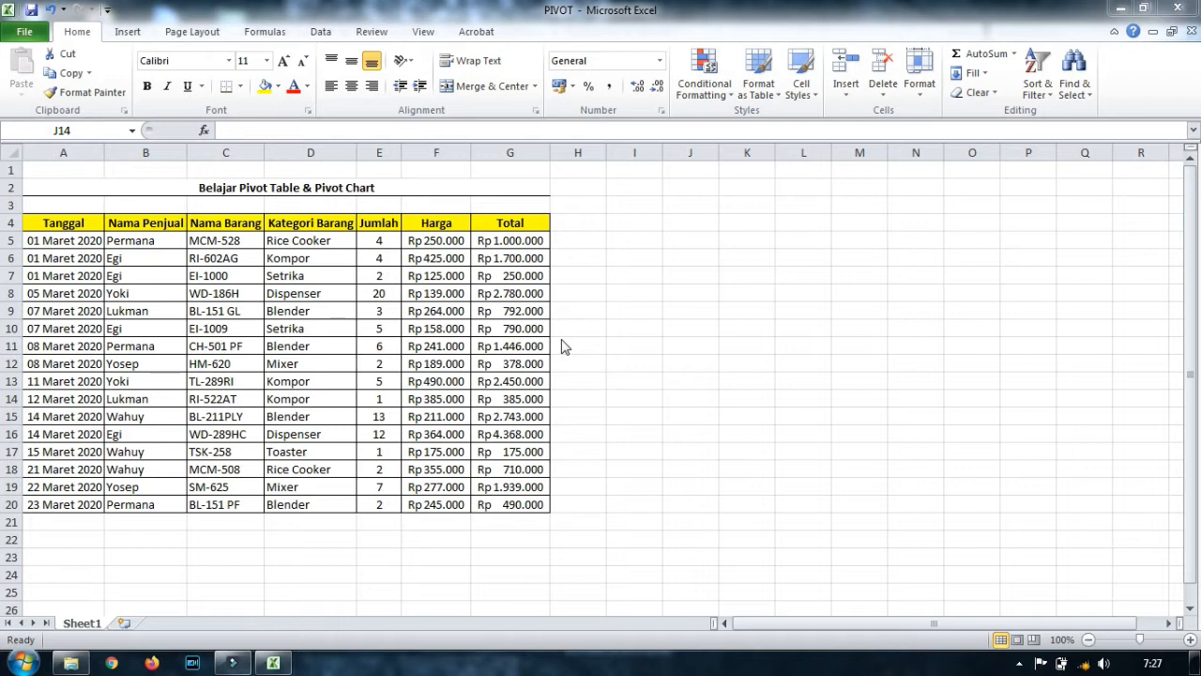
click(404, 349)
click(222, 313)
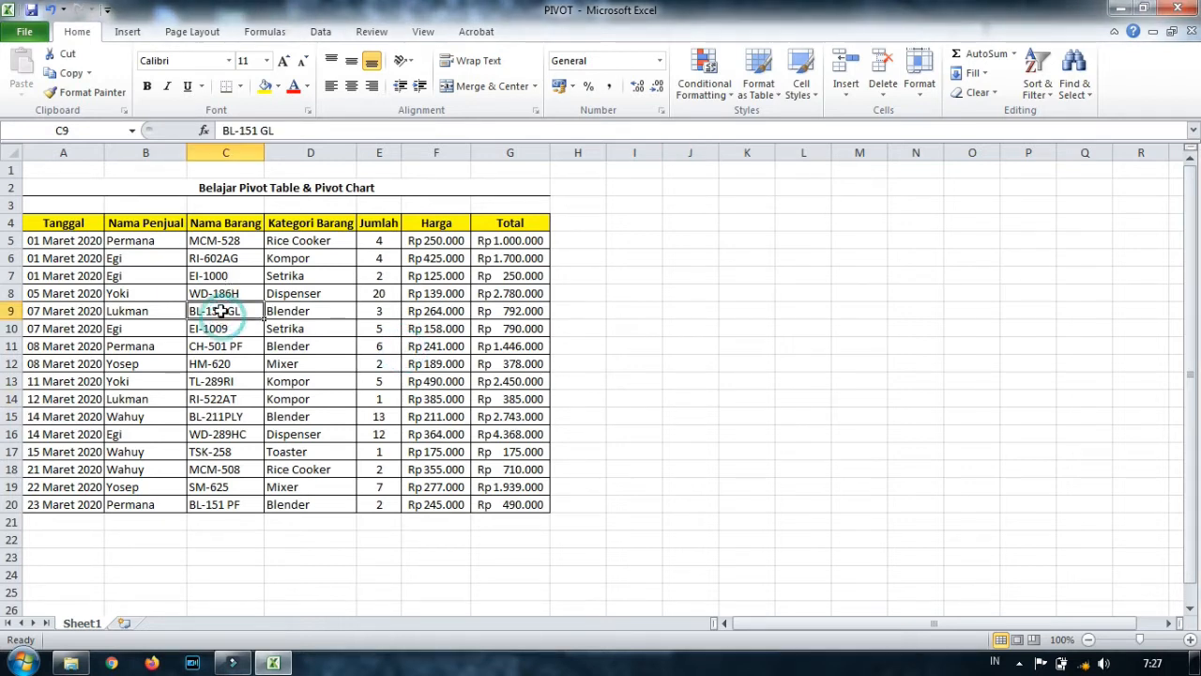
click(94, 241)
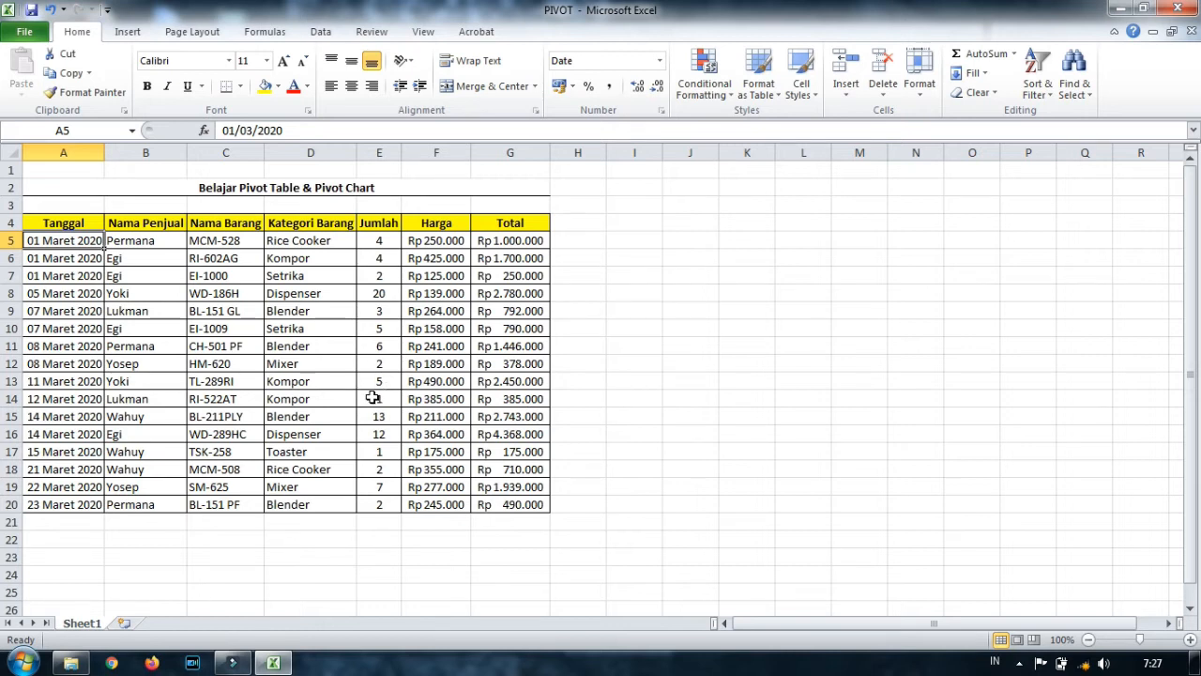
click(370, 364)
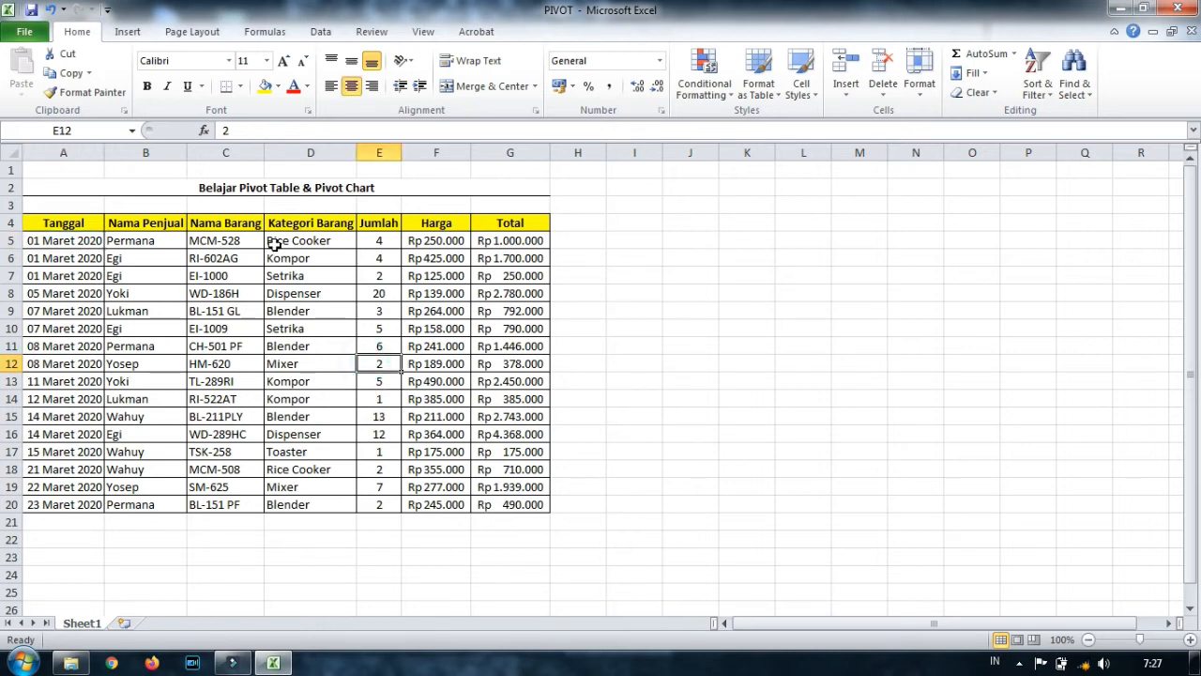
click(259, 330)
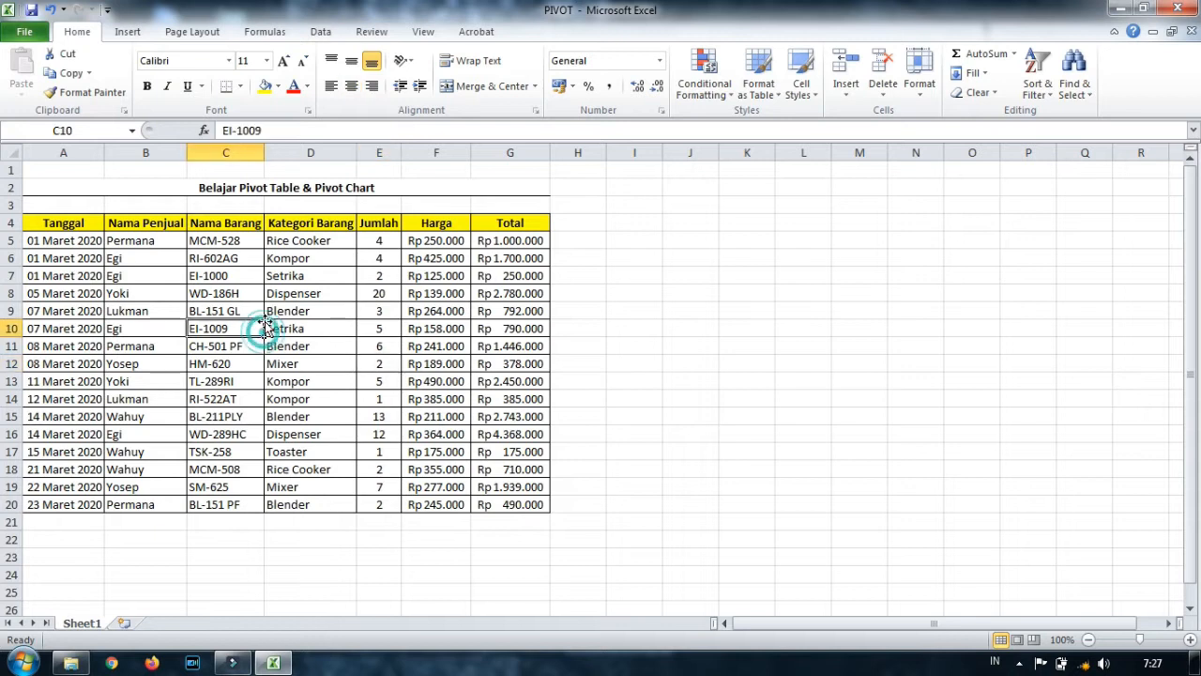
click(366, 432)
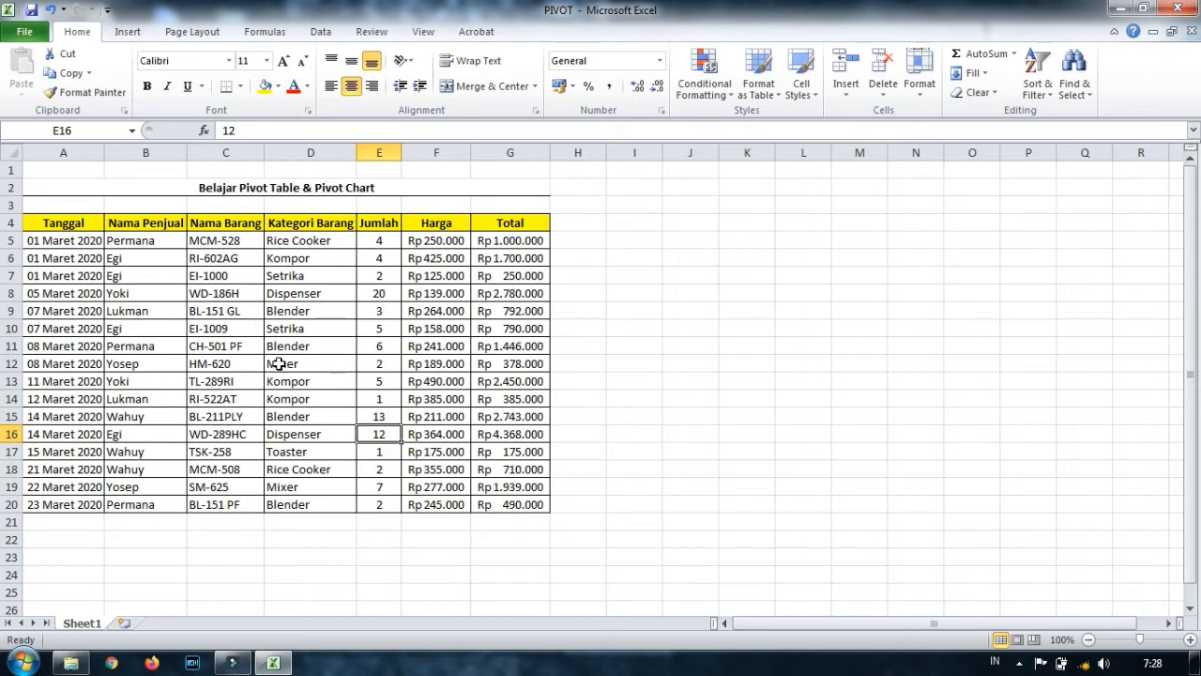
Create a pivot table from the whole sales data table, range A4:G20, on a new worksheet.
click(139, 330)
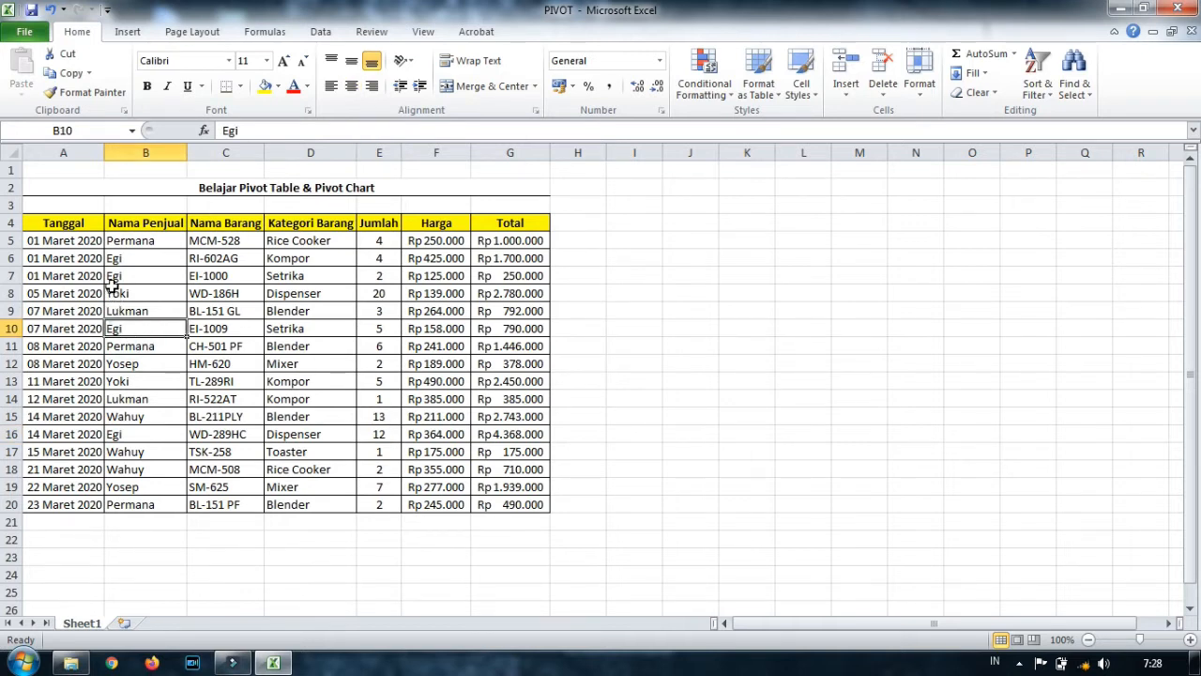
key(ctrl+a)
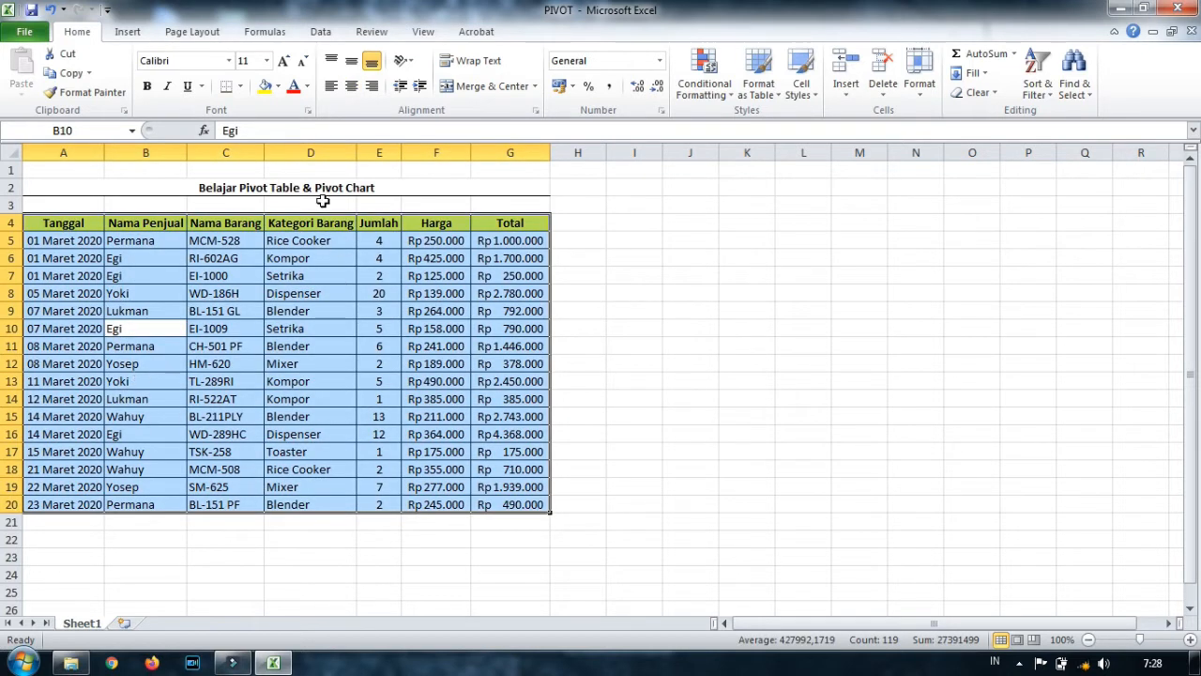
click(127, 32)
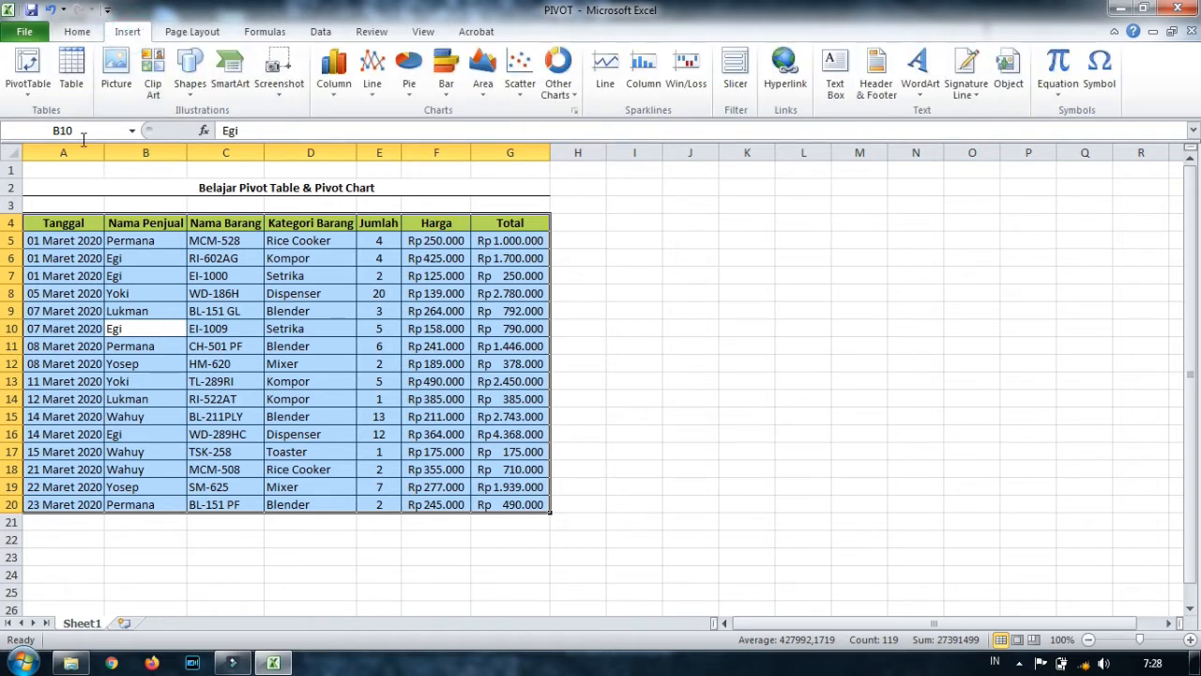
click(32, 70)
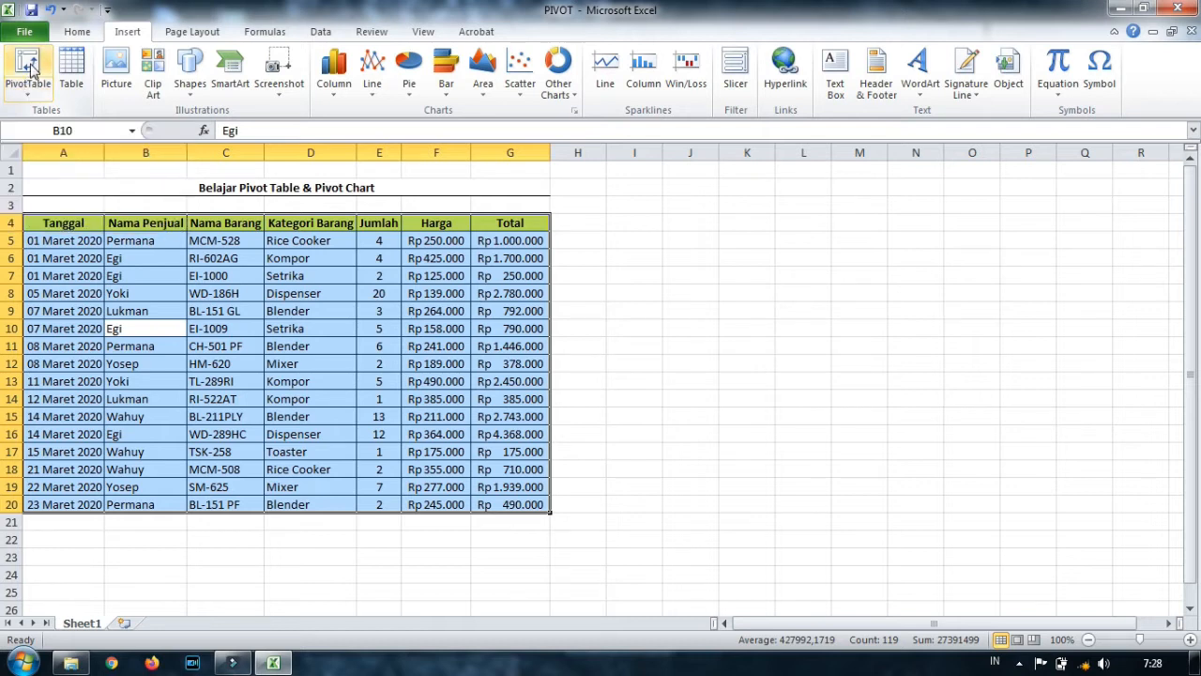
click(29, 65)
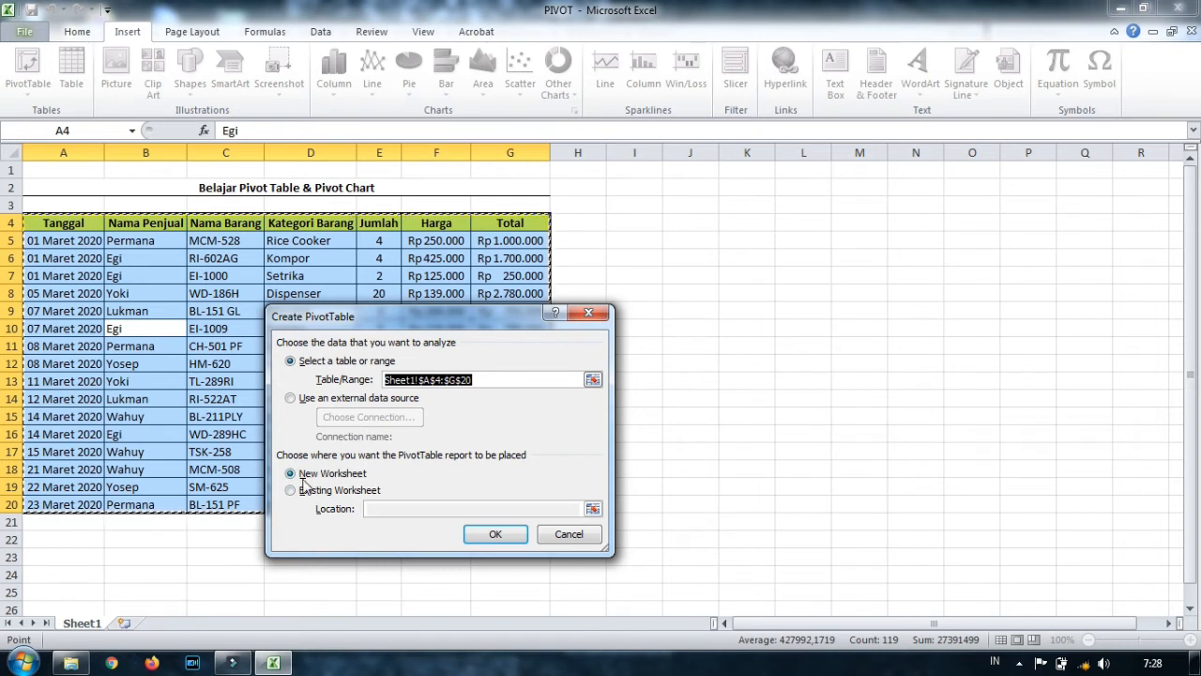
click(505, 533)
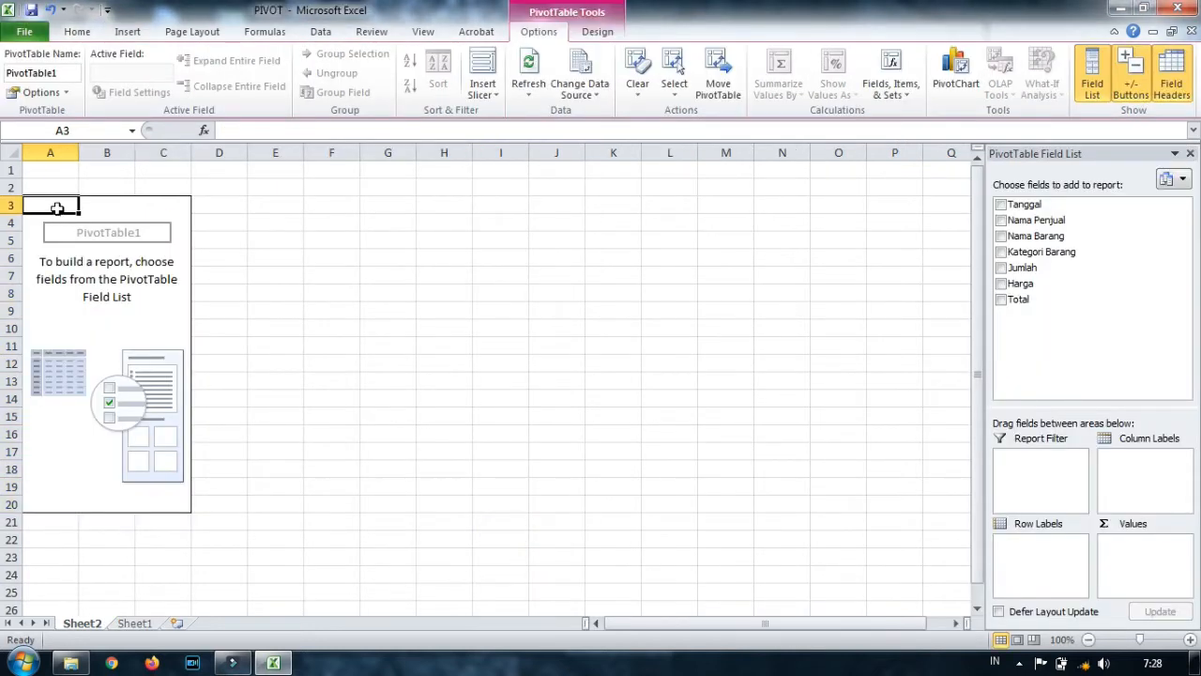
Add the fields Tanggal, Nama Penjual, Nama Barang, Kategori Barang, Jumlah, Harga and Total to the empty pivot table.
click(147, 201)
click(235, 221)
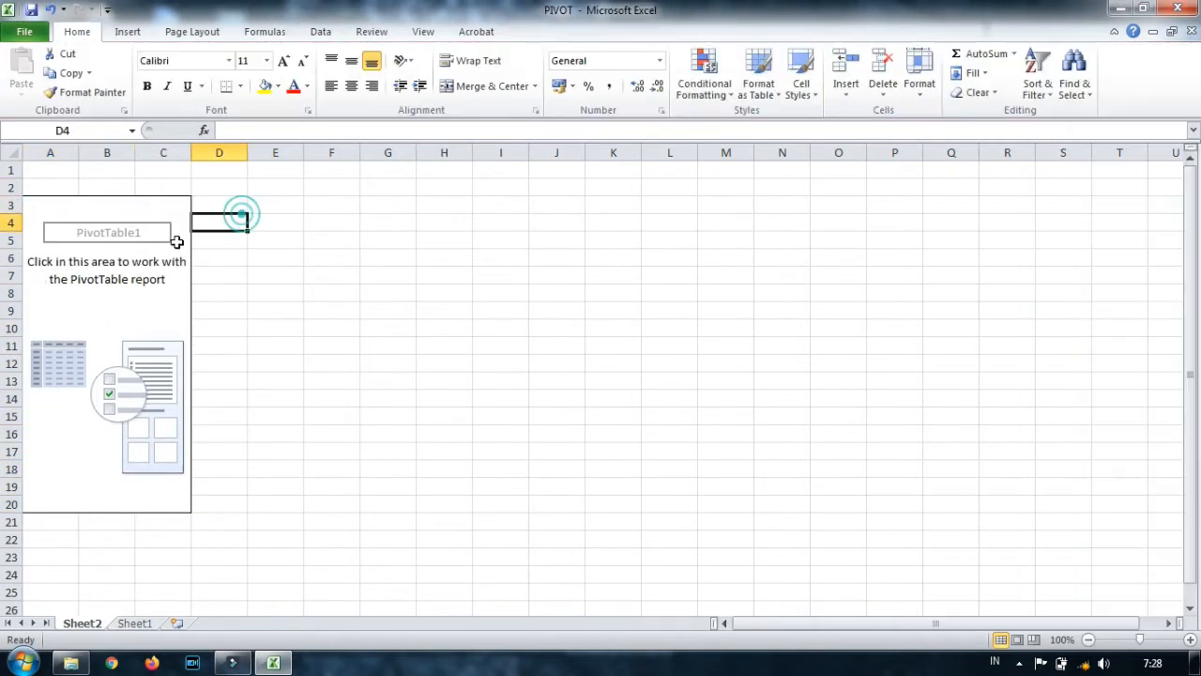
click(56, 200)
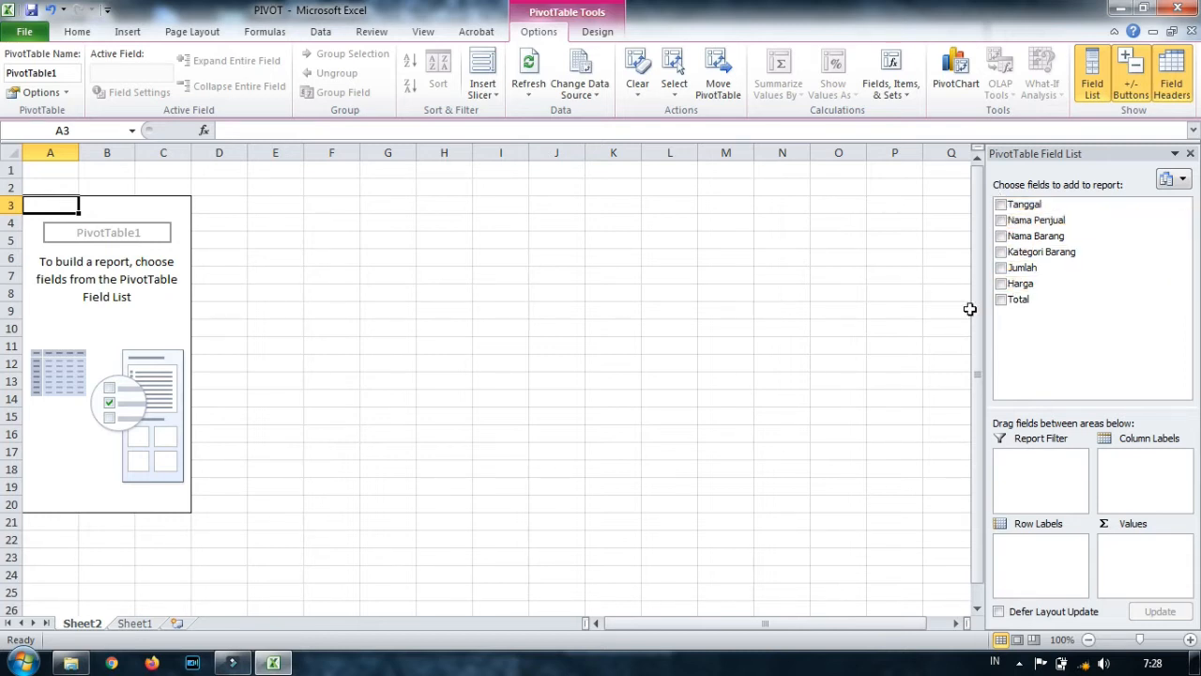
click(1001, 205)
click(1002, 220)
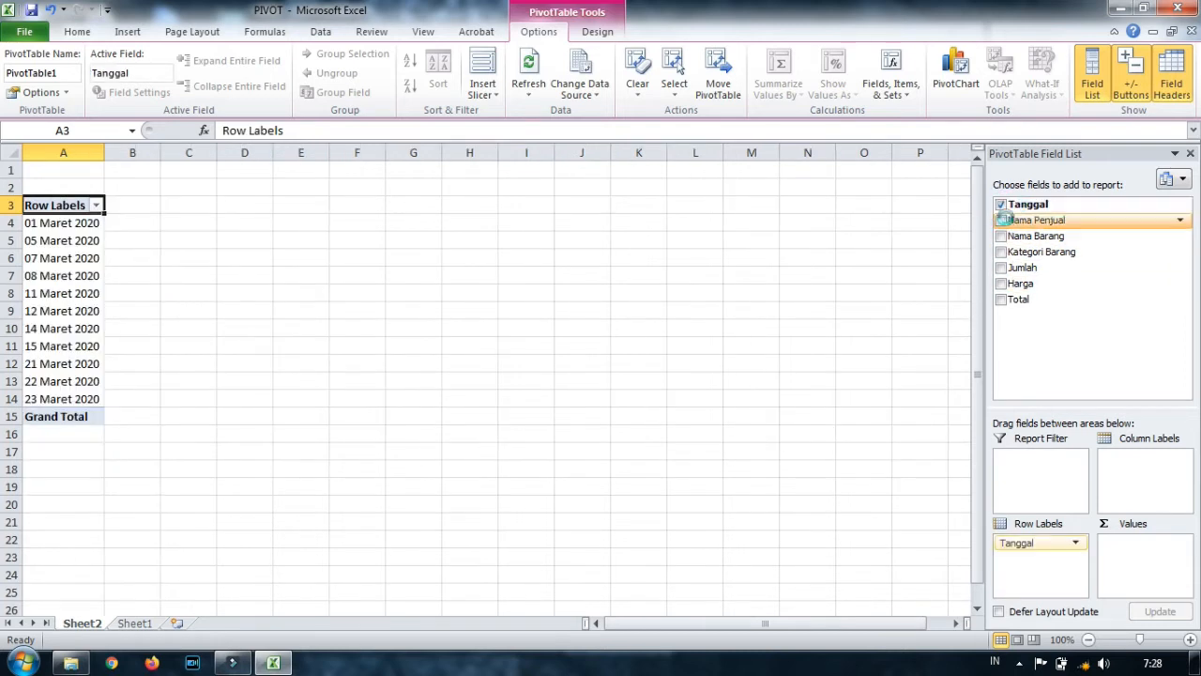
click(1001, 236)
click(1001, 251)
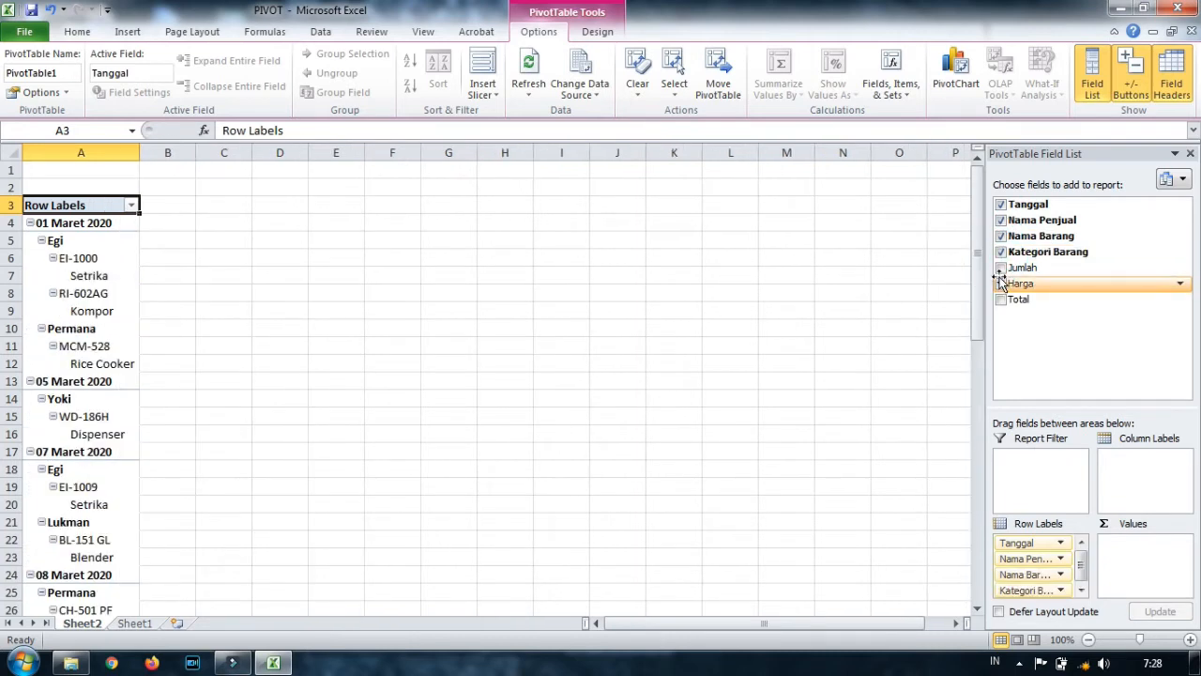
click(1001, 267)
click(1001, 284)
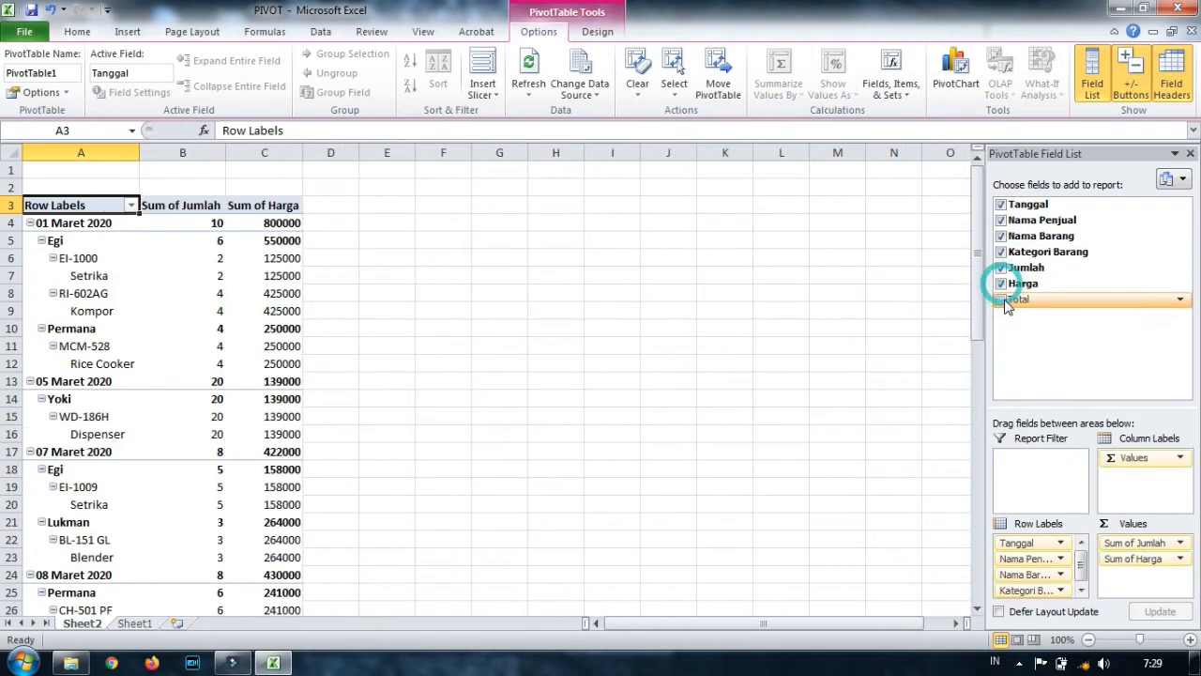
click(1001, 299)
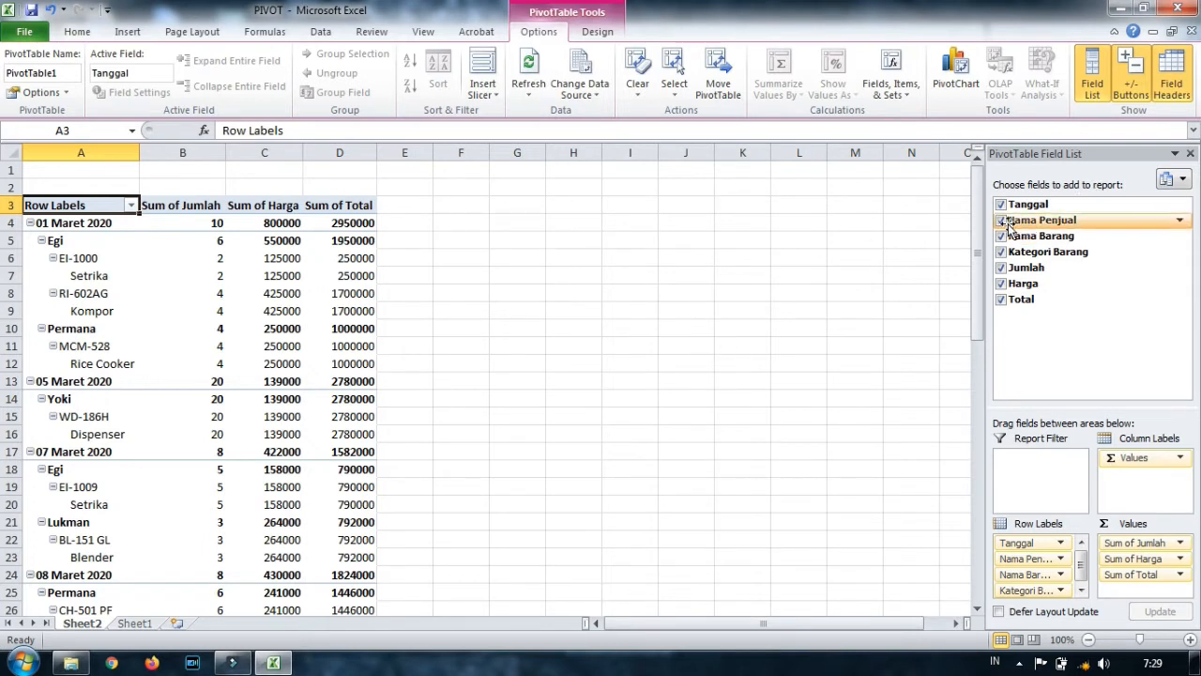
Remove the Kategori Barang and Tanggal fields from the pivot table.
click(1001, 253)
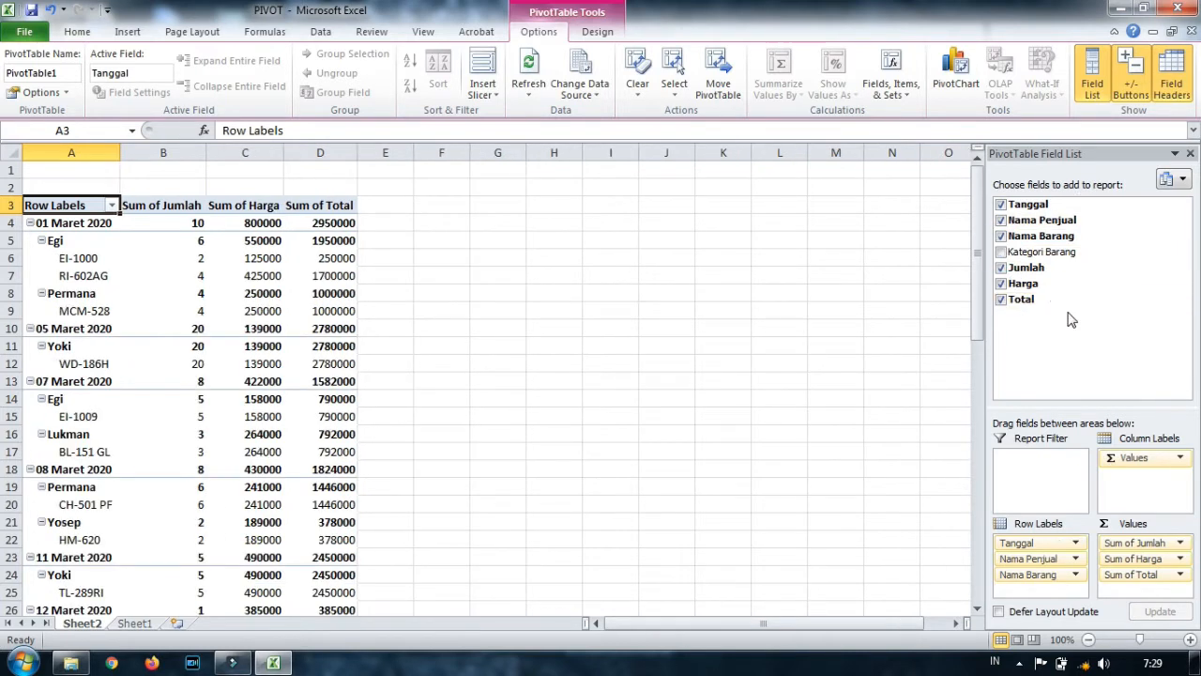
click(1000, 204)
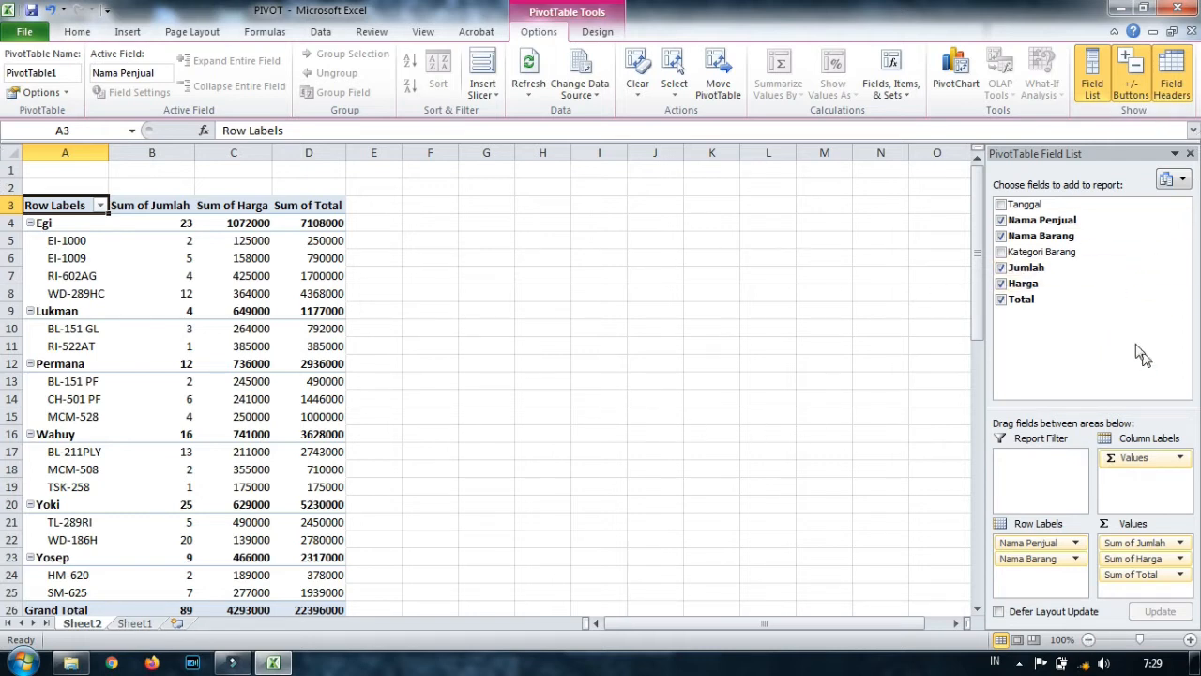
click(544, 261)
Examine the pivot table's quantity, price and total sums per seller and item, down to the Grand Total row.
scroll(285, 356, down, 3)
scroll(218, 372, up, 3)
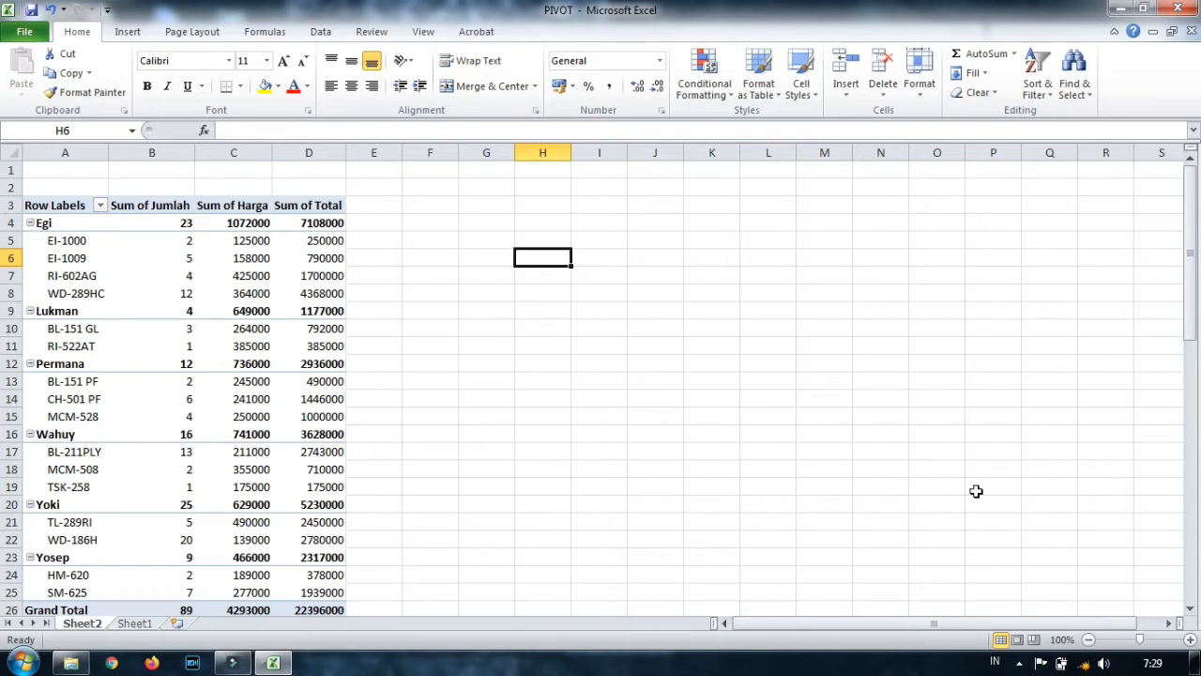
click(213, 293)
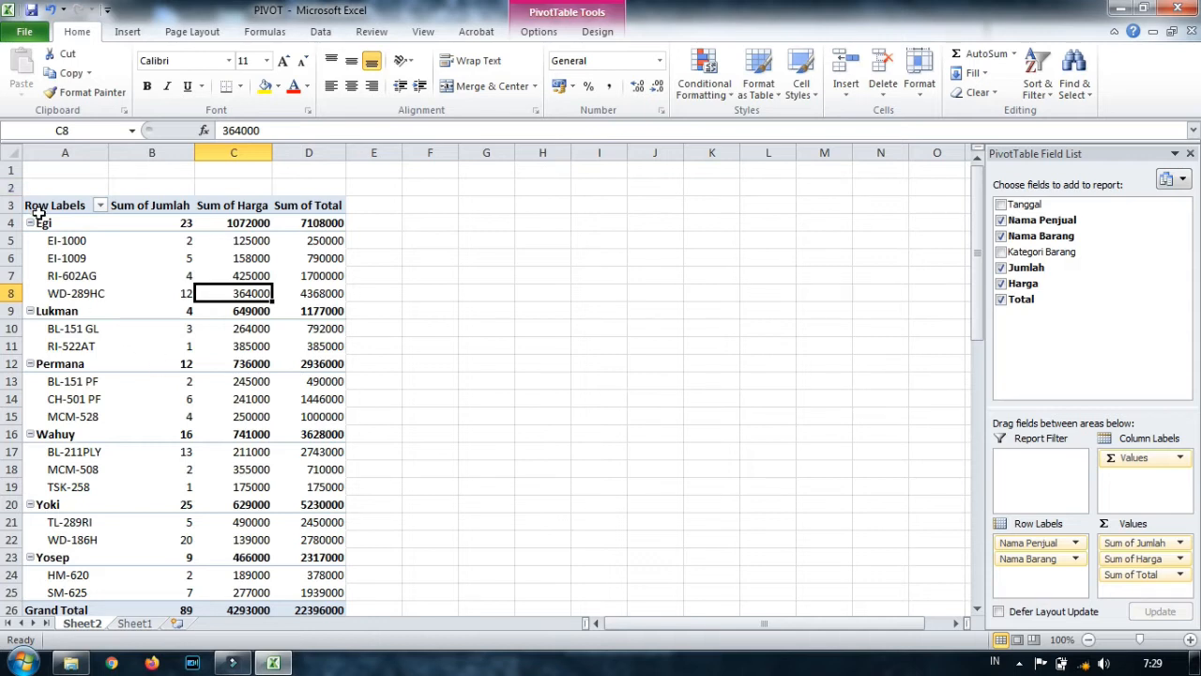
scroll(99, 319, down, 3)
scroll(99, 319, up, 3)
scroll(84, 366, down, 1)
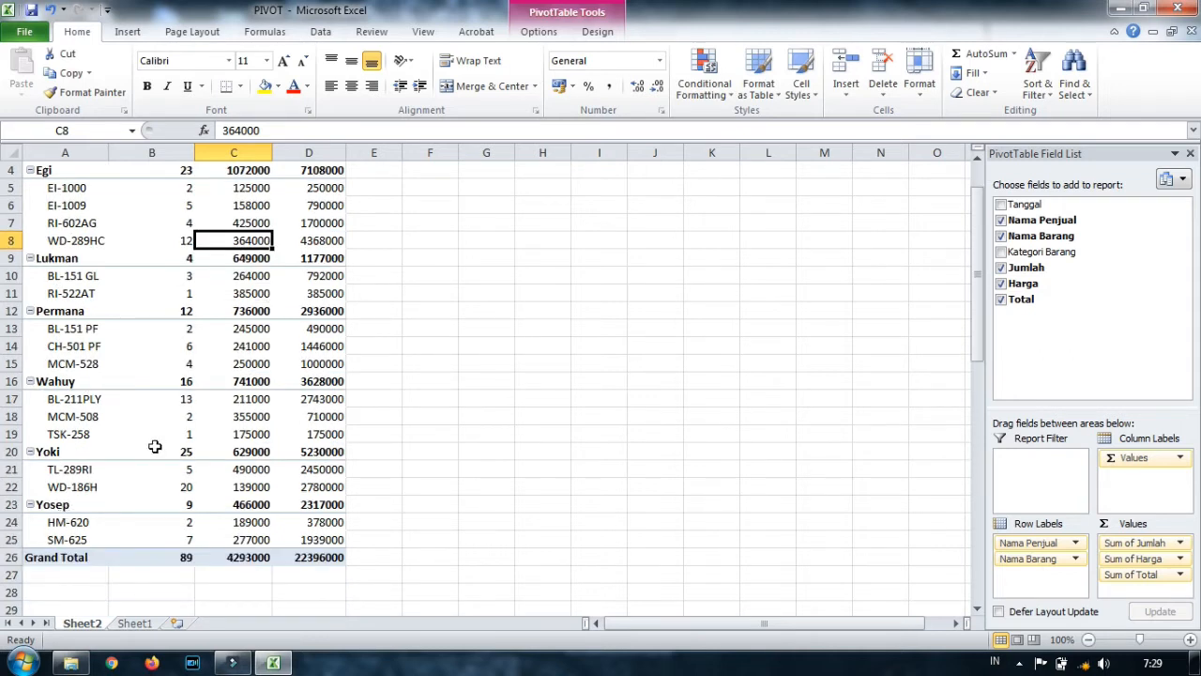
scroll(157, 394, up, 1)
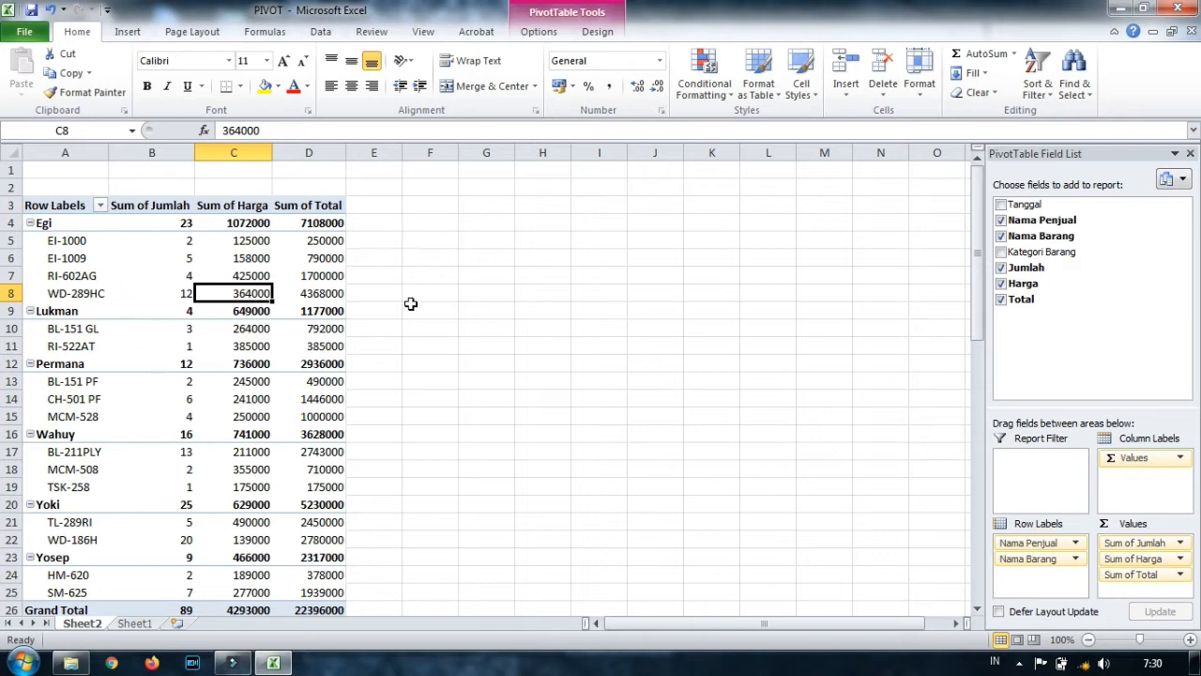
Filter the pivot table's row labels by Nama Penjual to show only the first and third sellers in the list.
click(100, 204)
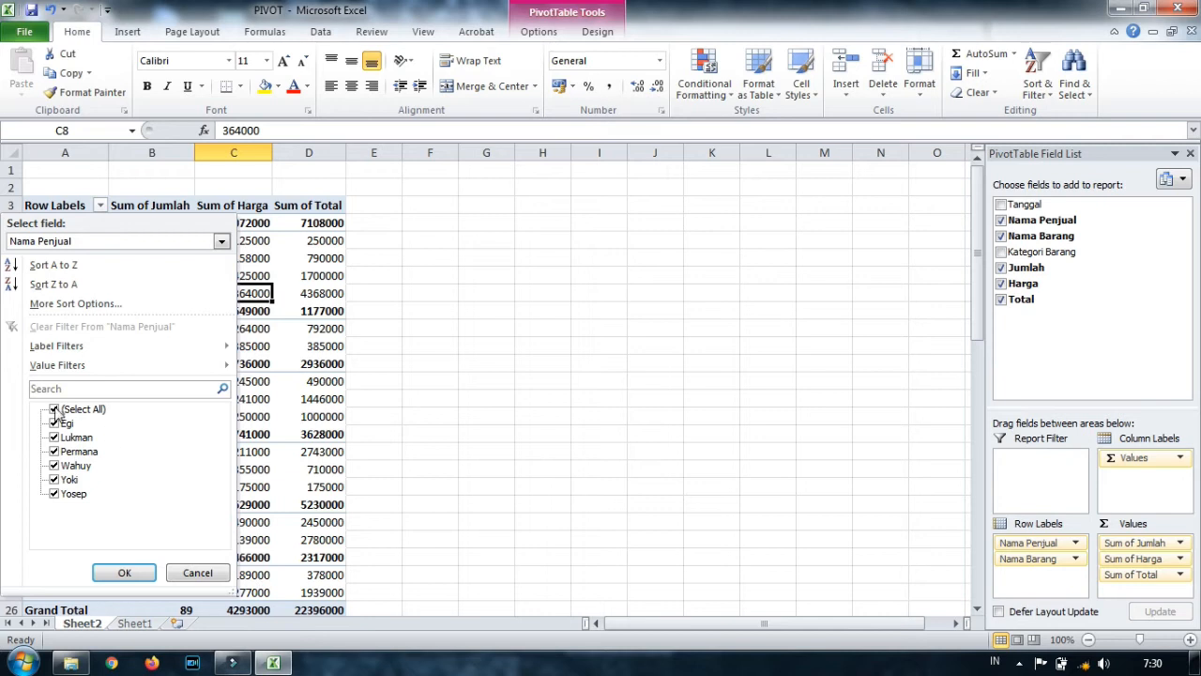
click(55, 410)
click(54, 423)
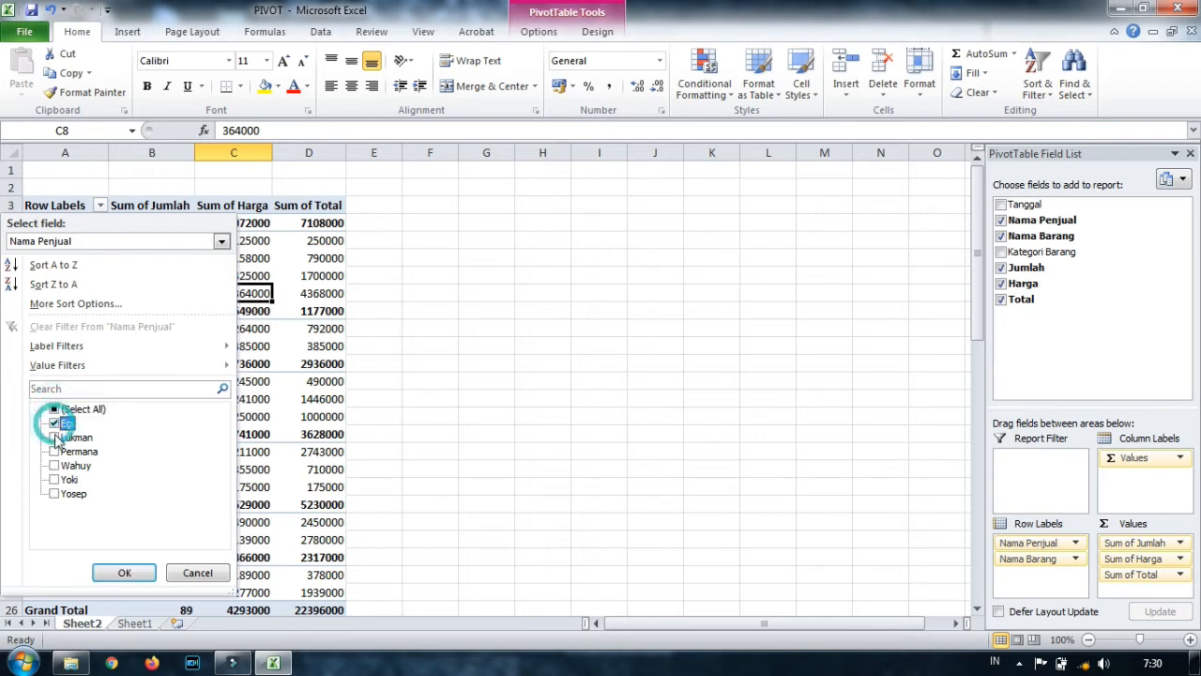
click(54, 451)
click(123, 574)
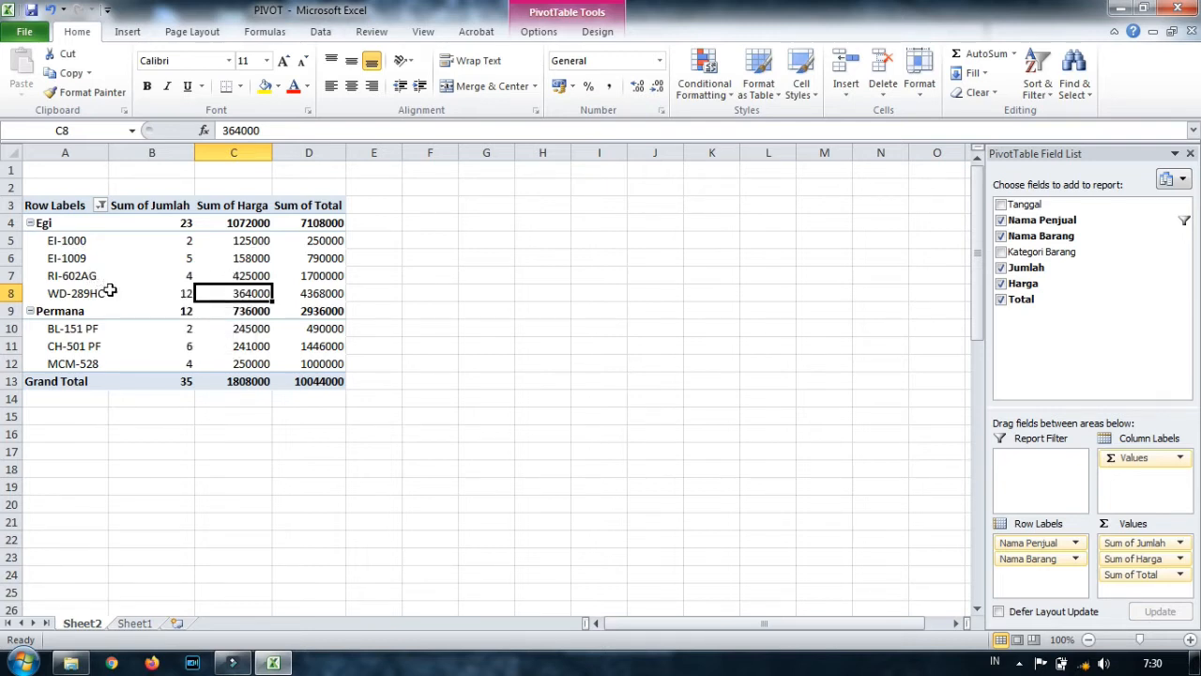
Add the Kategori Barang field to the filtered pivot table's row labels.
click(193, 486)
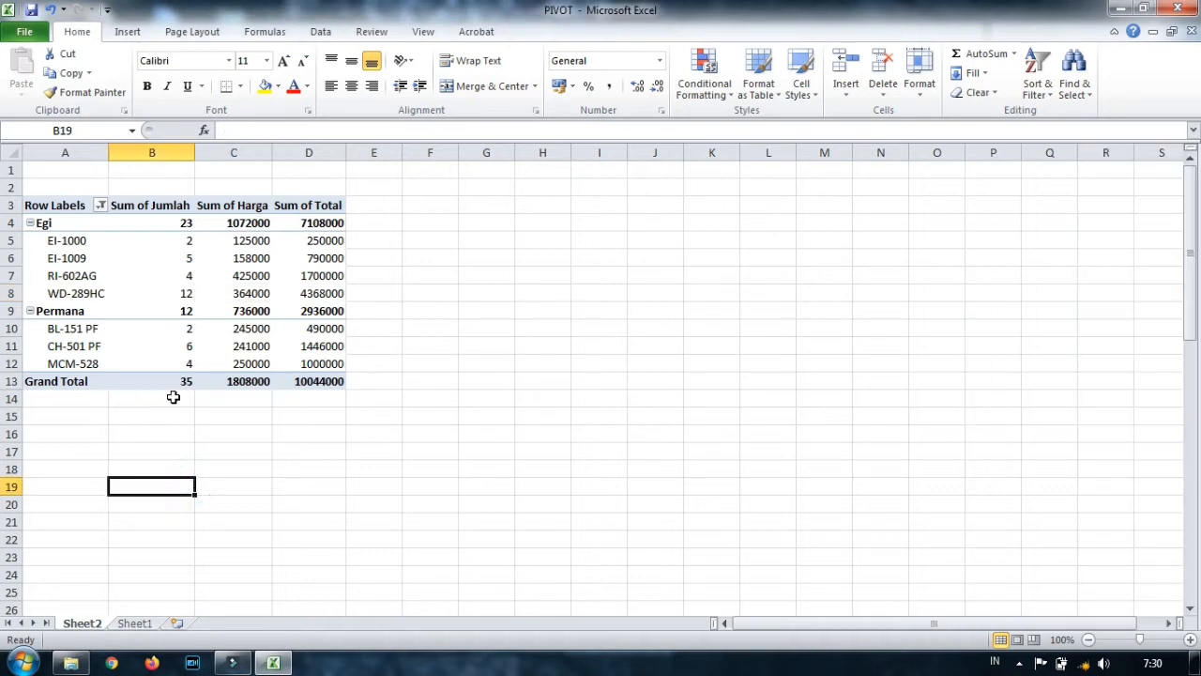
click(77, 293)
click(98, 275)
click(118, 260)
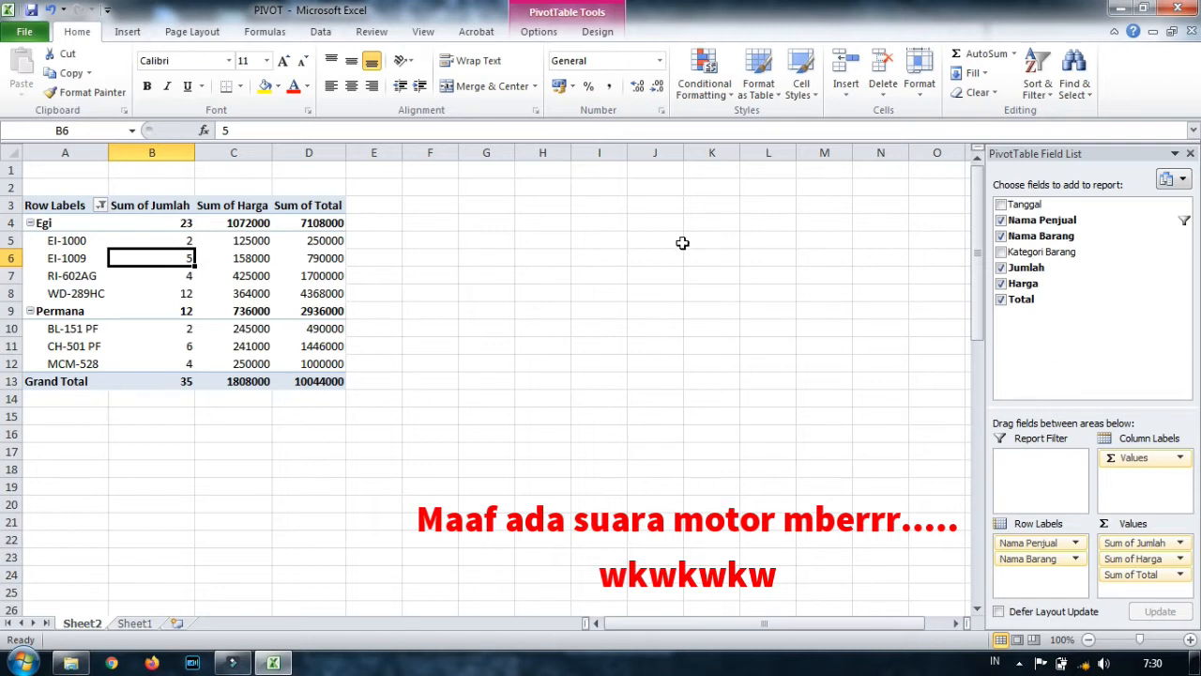
click(1002, 252)
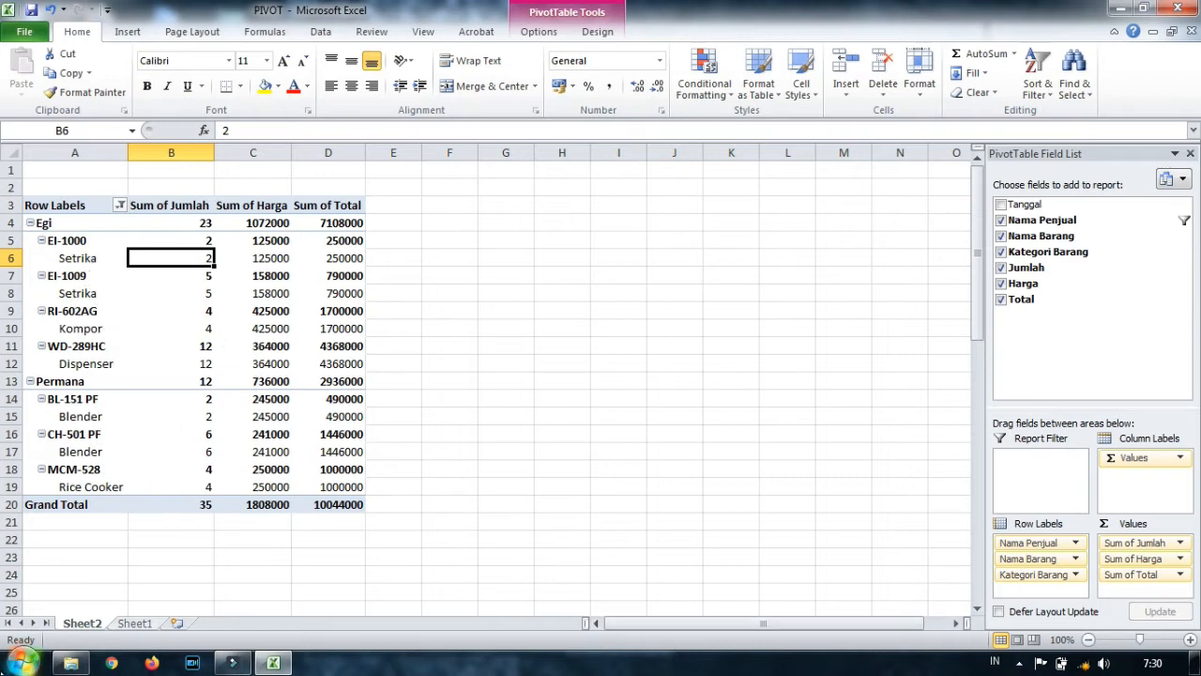
Add the Tanggal field to the pivot table as the innermost row label.
click(672, 379)
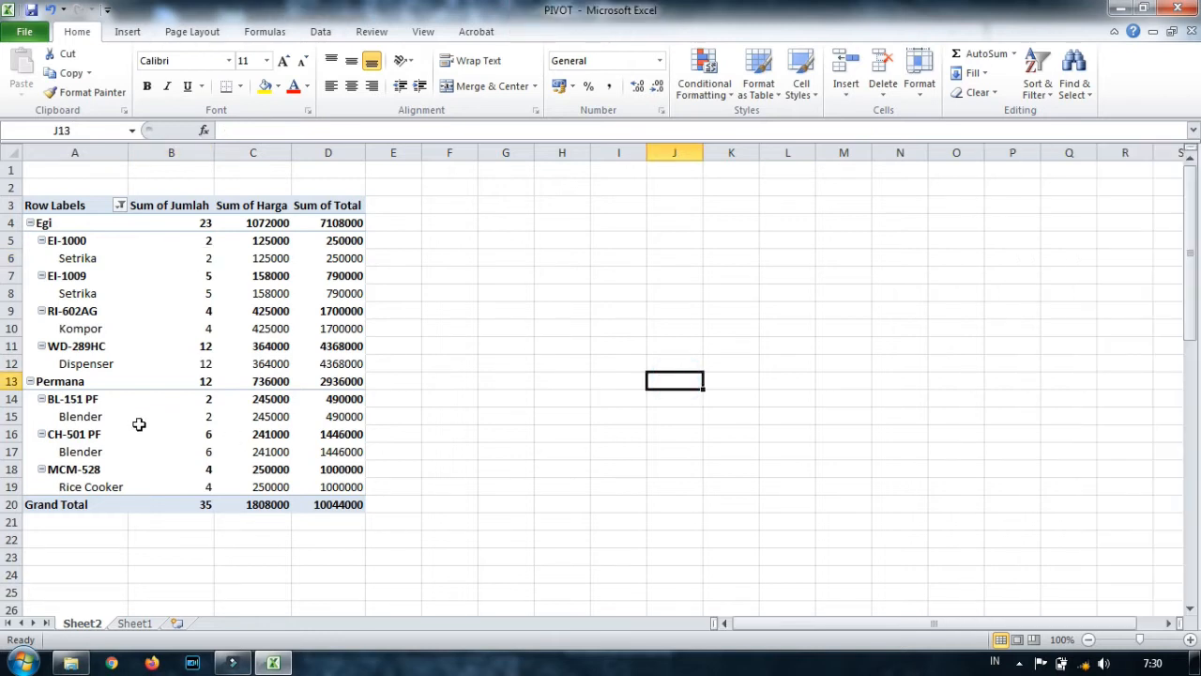
click(103, 429)
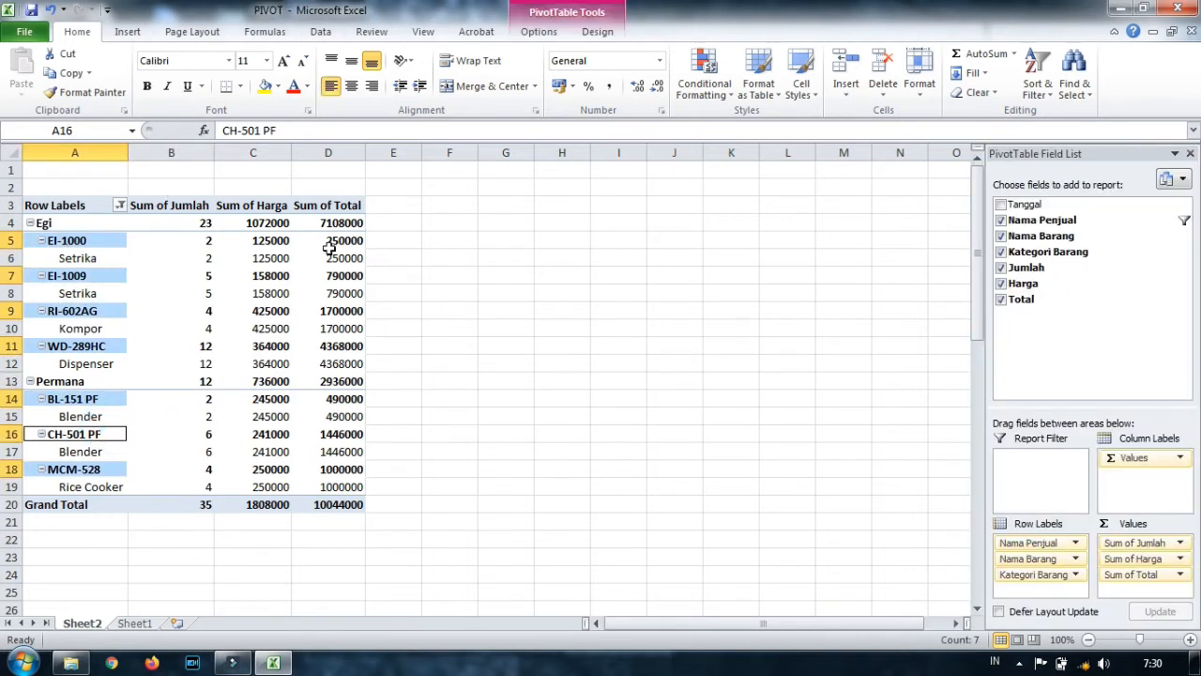
click(606, 488)
click(192, 364)
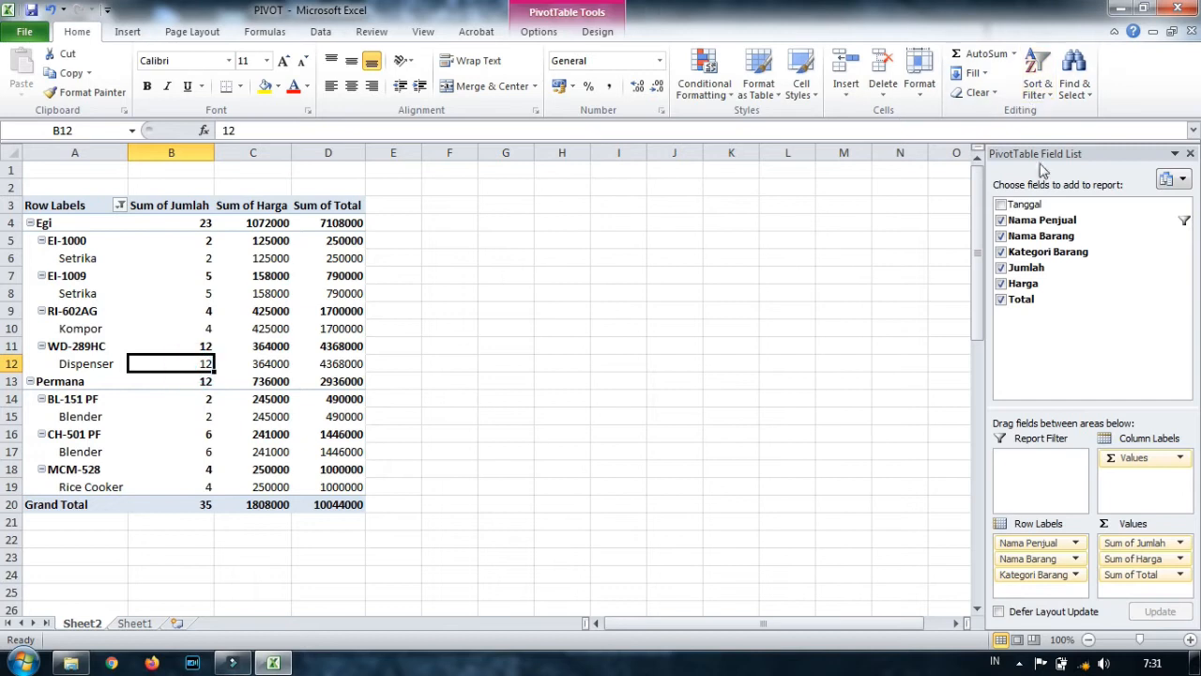
click(1001, 205)
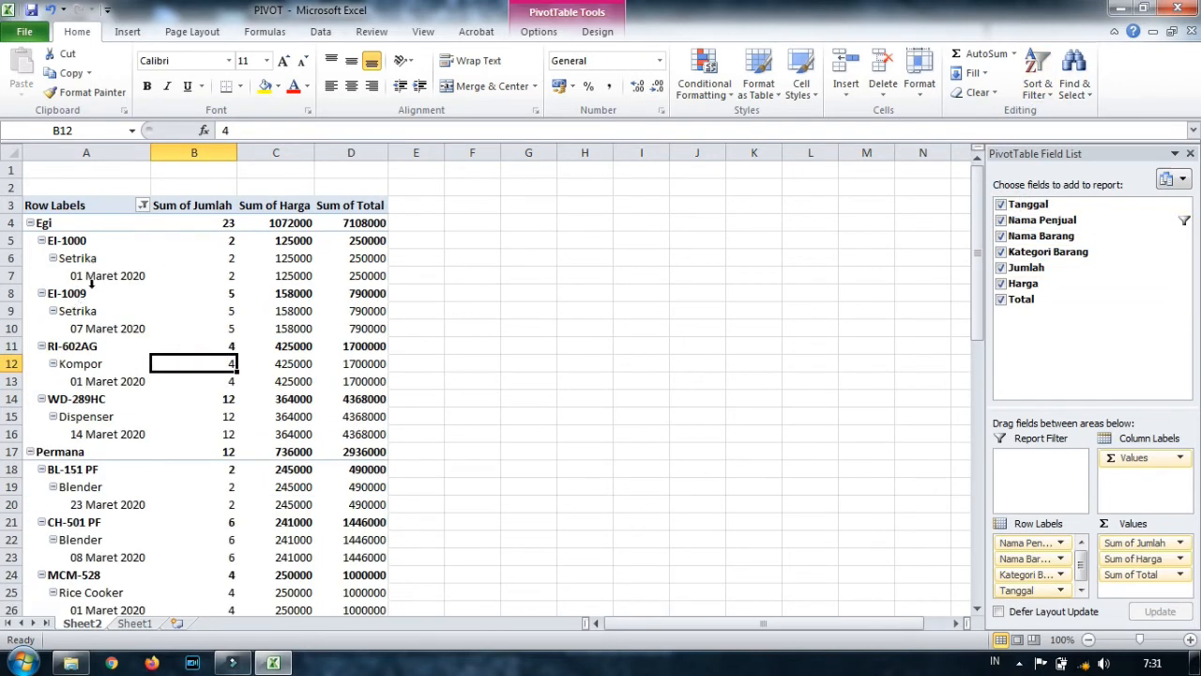
Examine the pivot table's breakdown by seller, item, category and date down to the Grand Total row.
scroll(139, 434, down, 3)
scroll(141, 376, up, 3)
scroll(88, 544, down, 1)
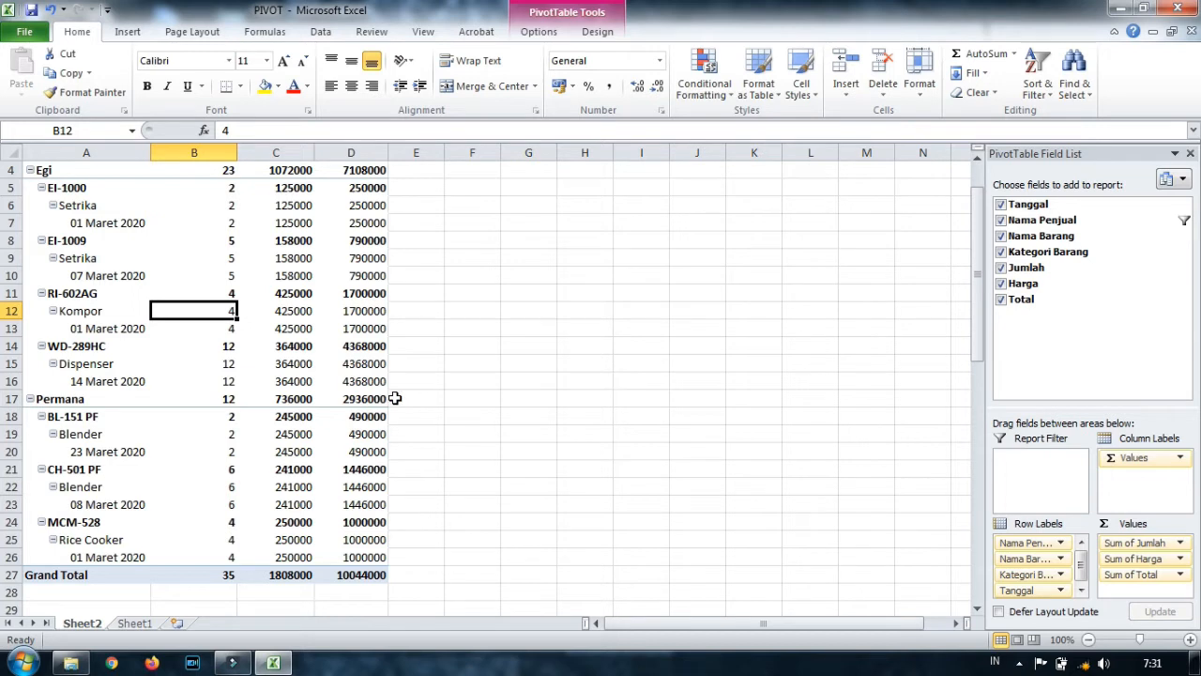
scroll(376, 483, up, 1)
scroll(389, 361, down, 3)
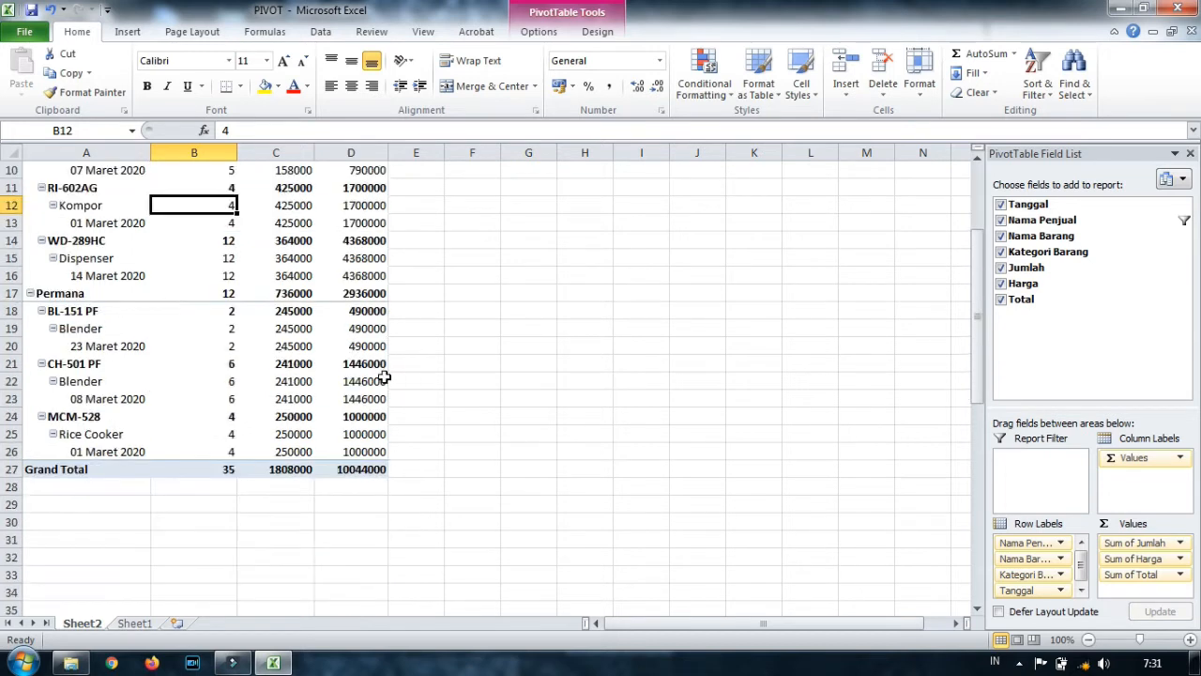
Review the Sum of Jumlah, Sum of Harga and Sum of Total figures for both sellers against the Grand Total row.
scroll(387, 394, down, 1)
scroll(352, 310, up, 4)
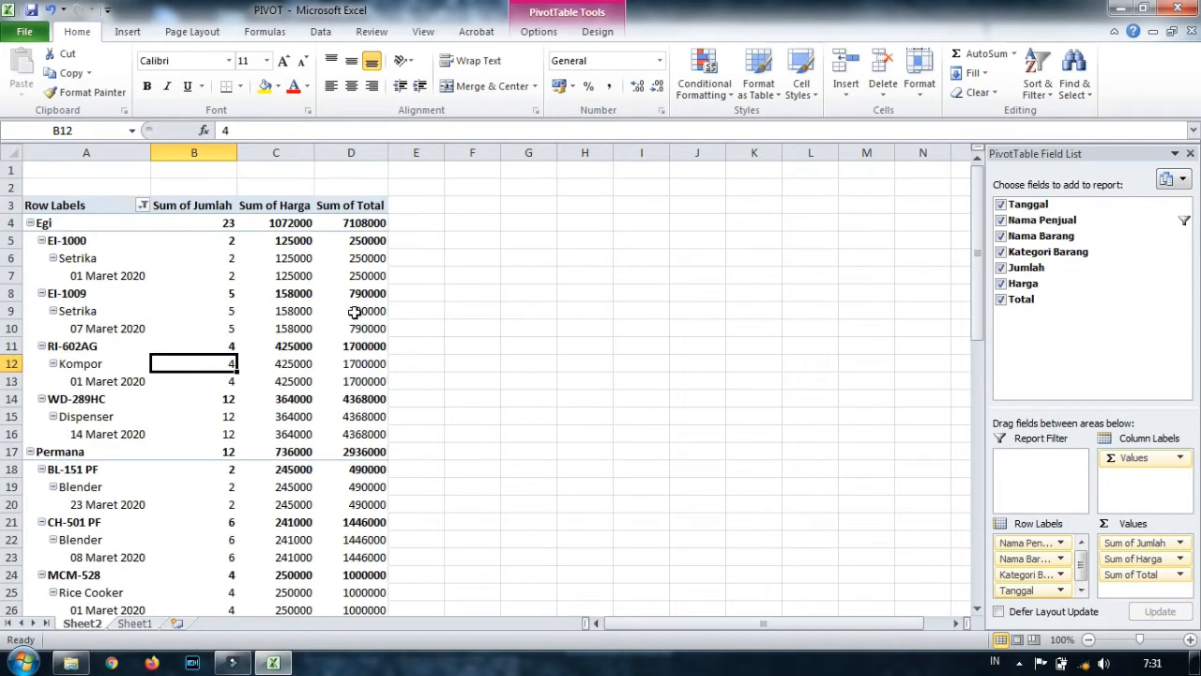
scroll(362, 507, down, 2)
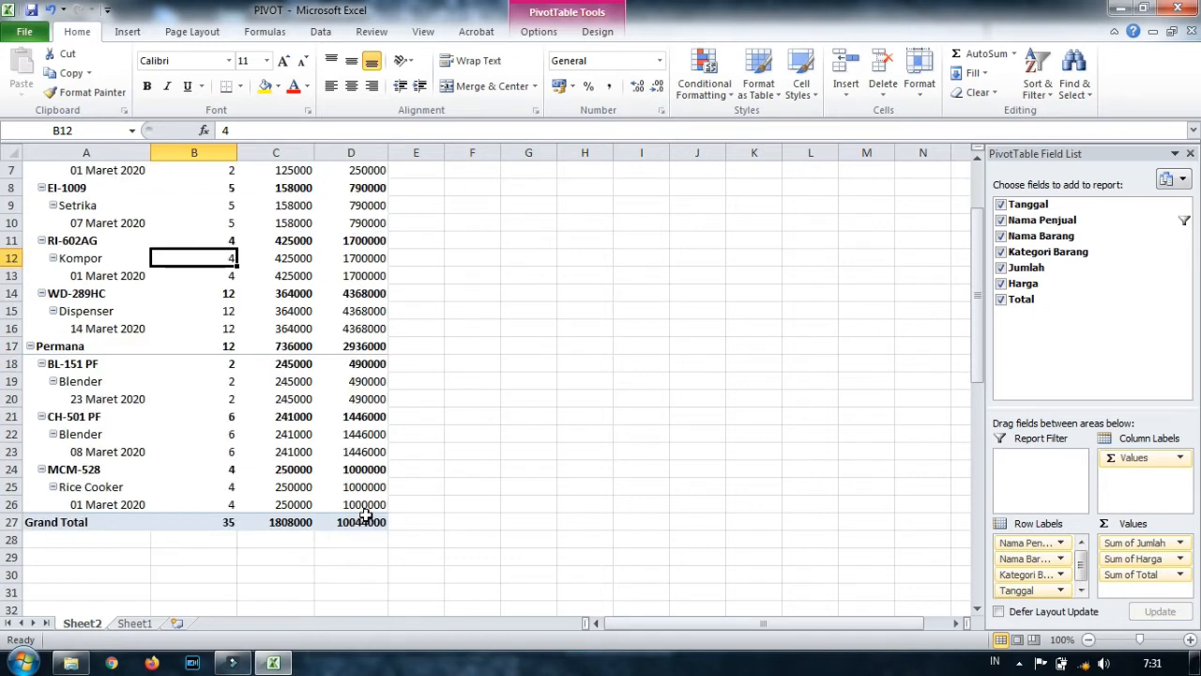
scroll(368, 364, up, 2)
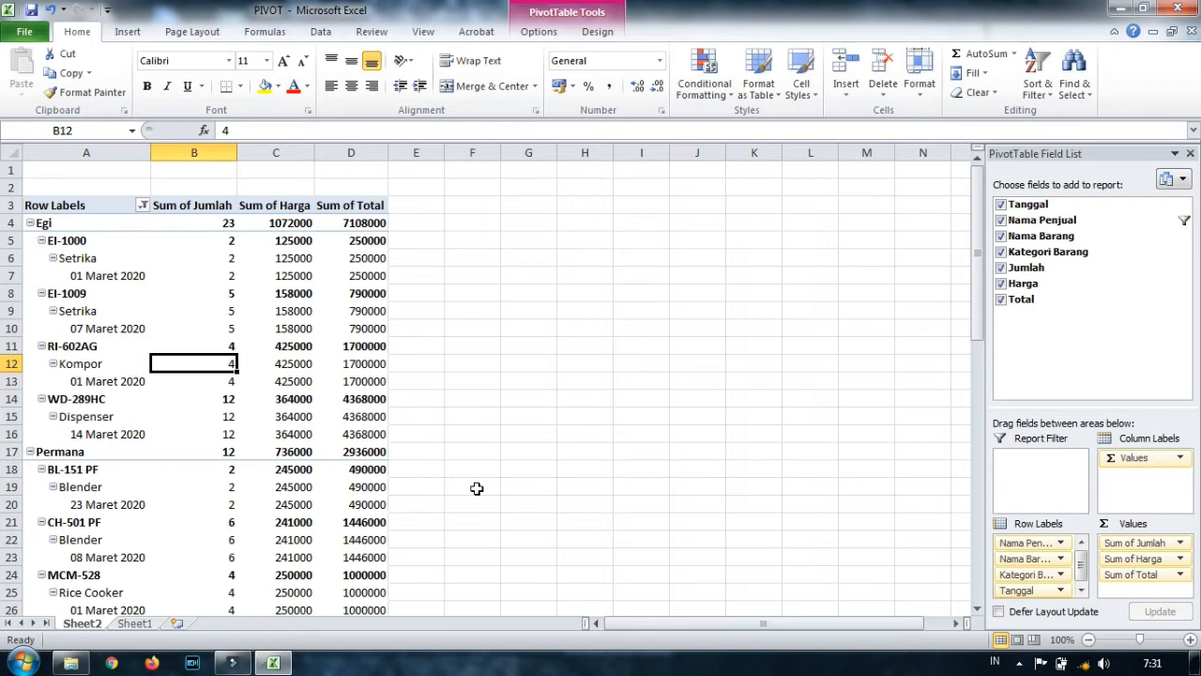
scroll(371, 479, down, 4)
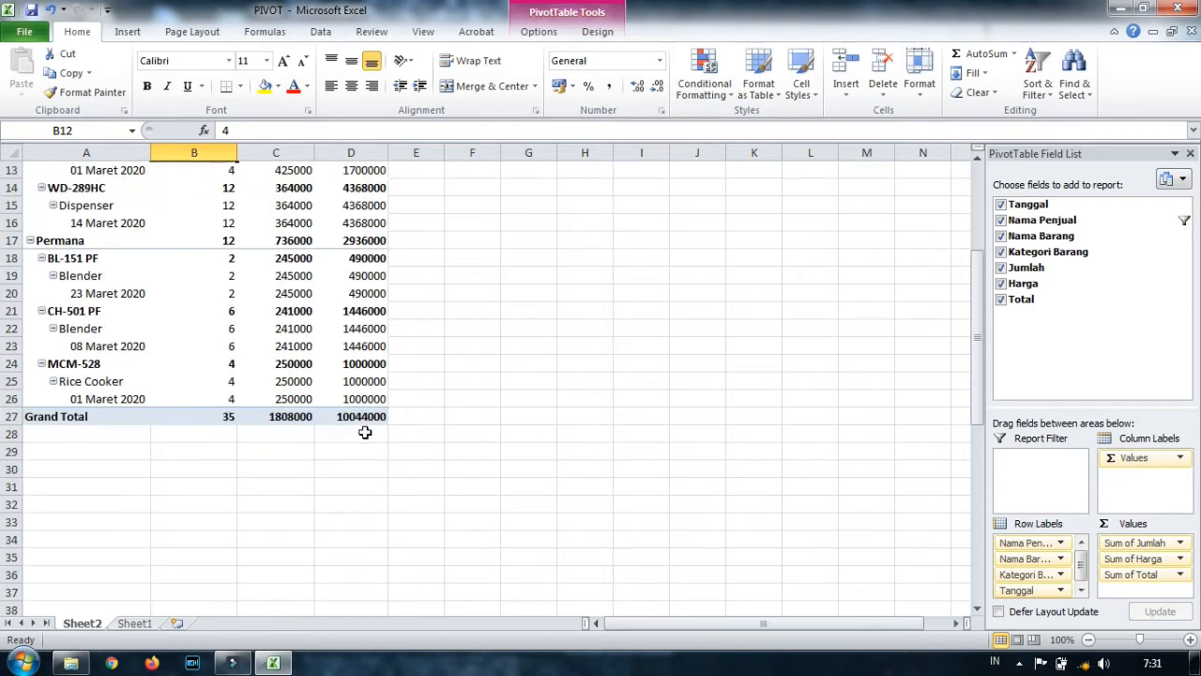
scroll(369, 427, up, 4)
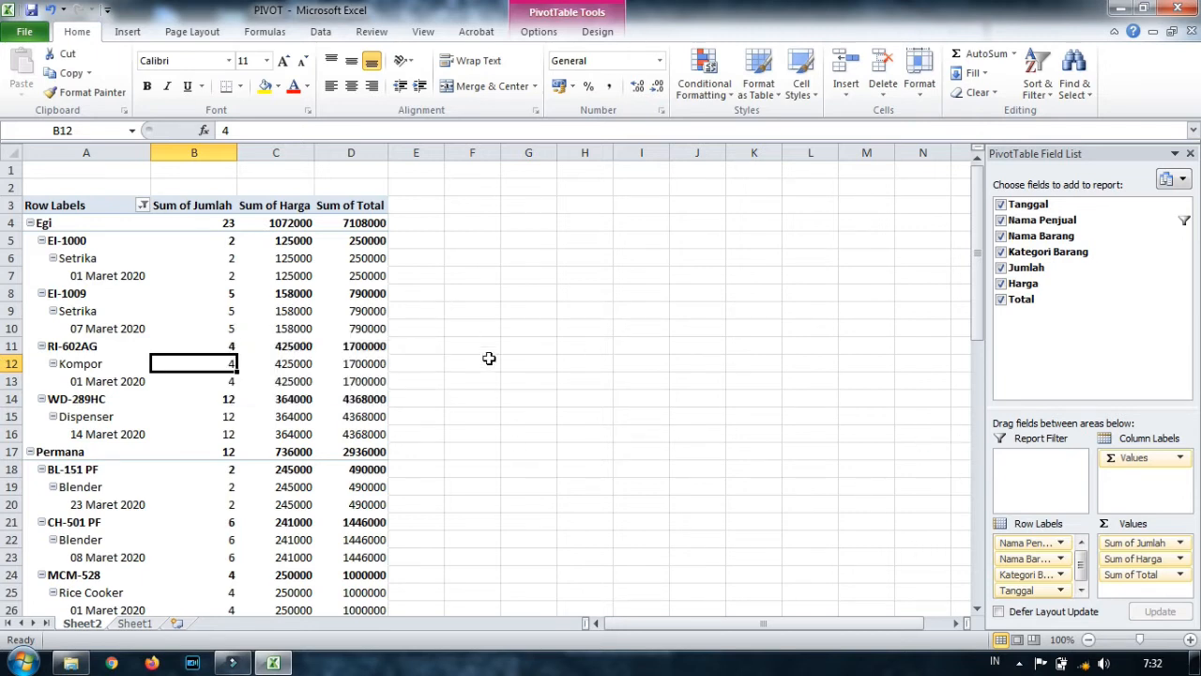
click(271, 399)
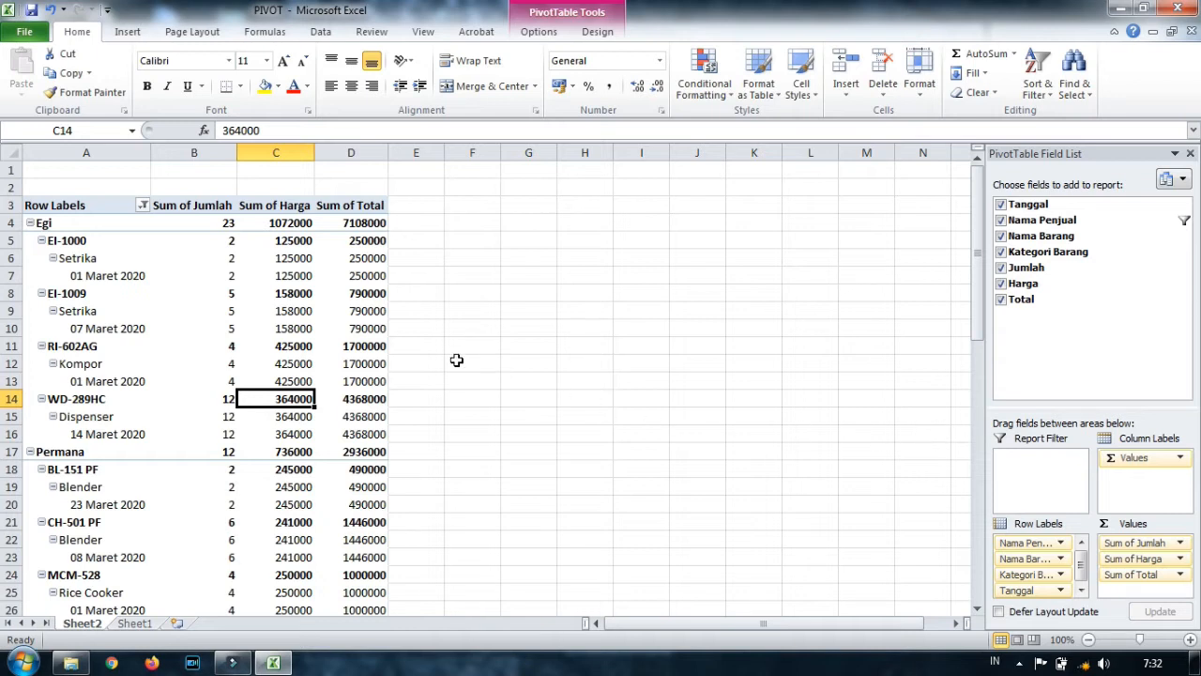
mouse_move(170, 340)
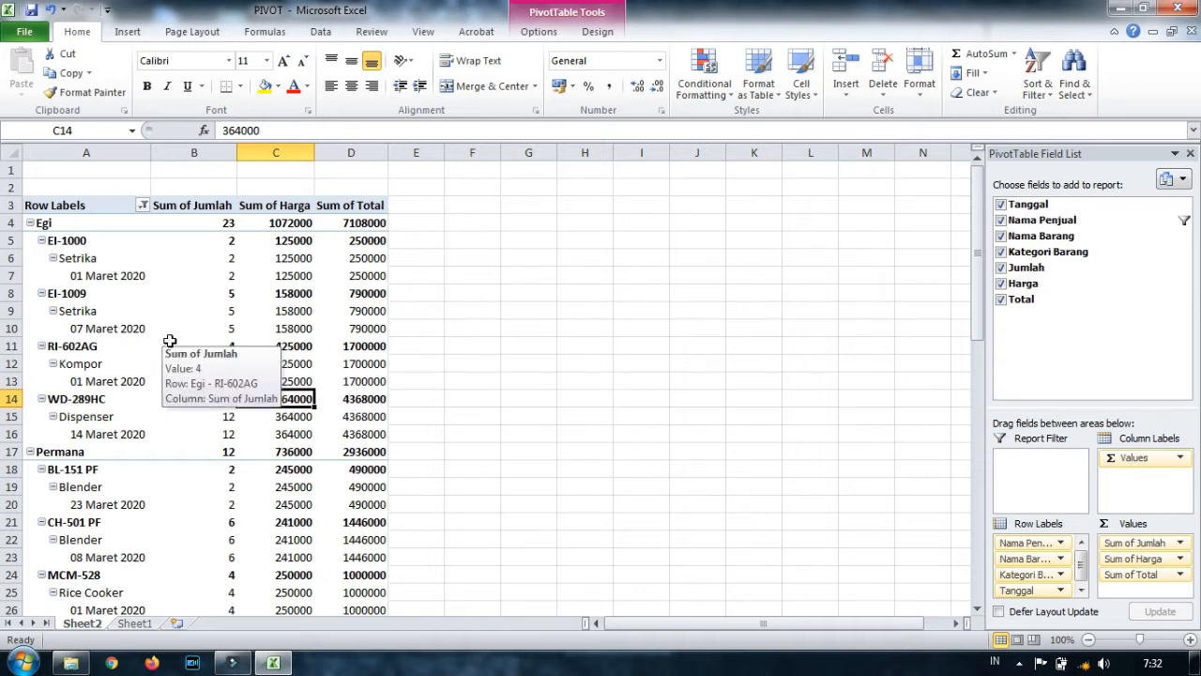
scroll(167, 335, down, 2)
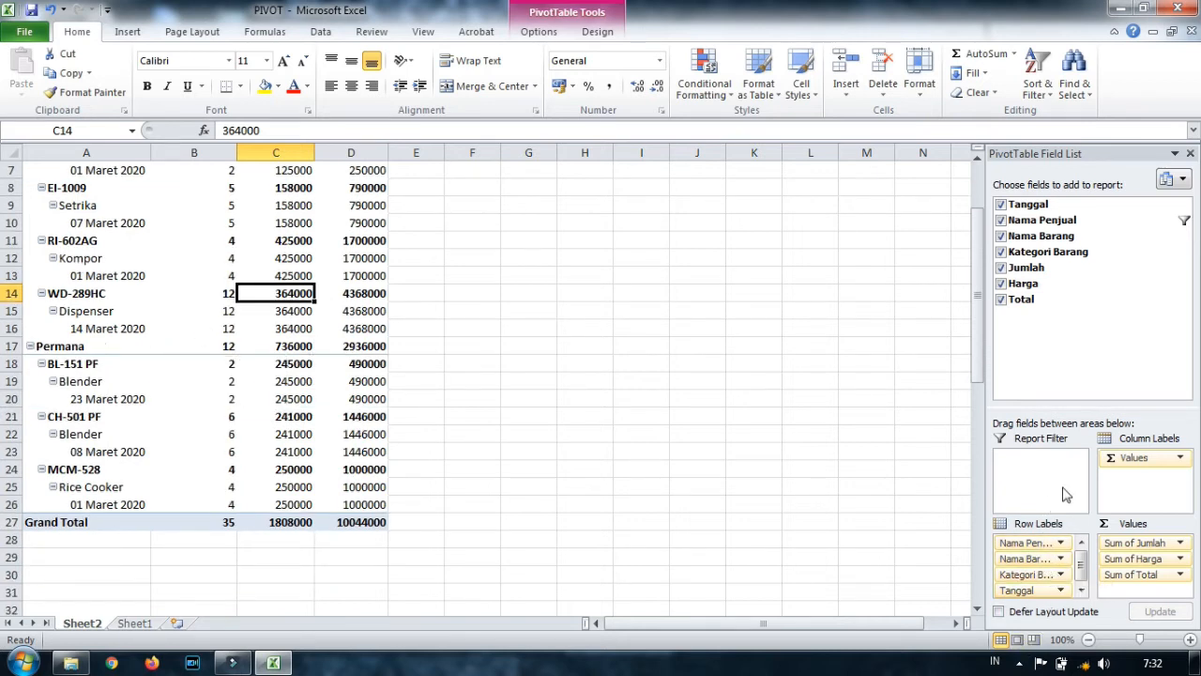
Remove Nama Barang from the pivot table and add it again as the innermost row label below Tanggal.
click(1001, 237)
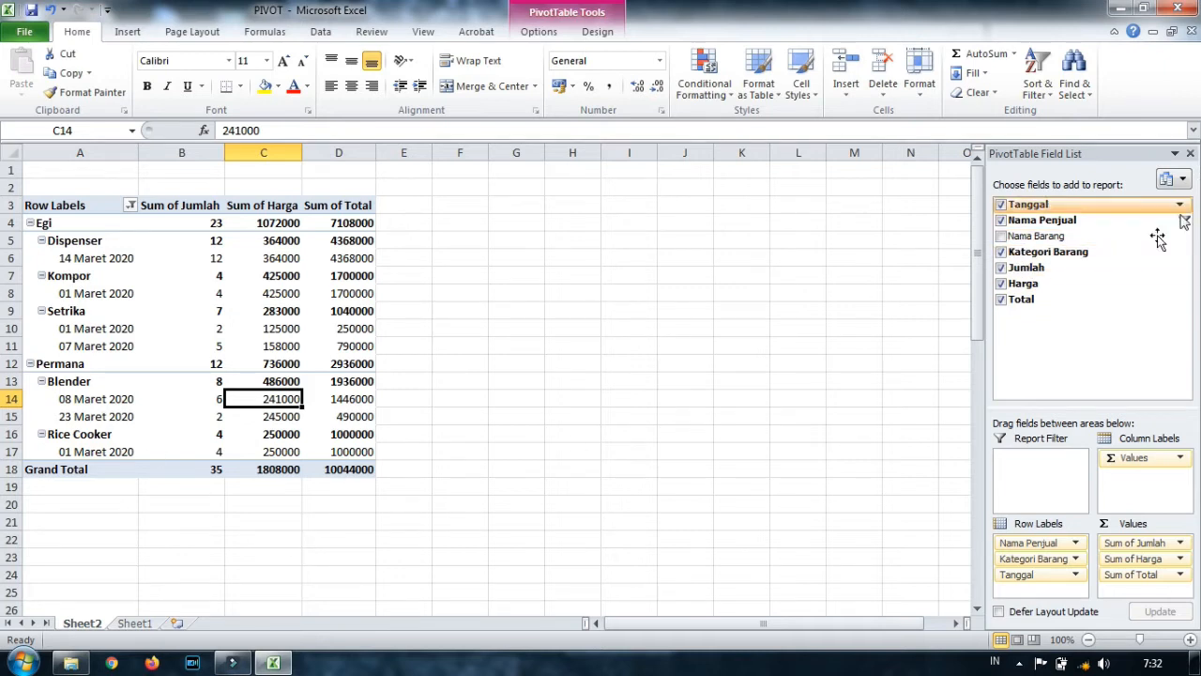
click(1001, 236)
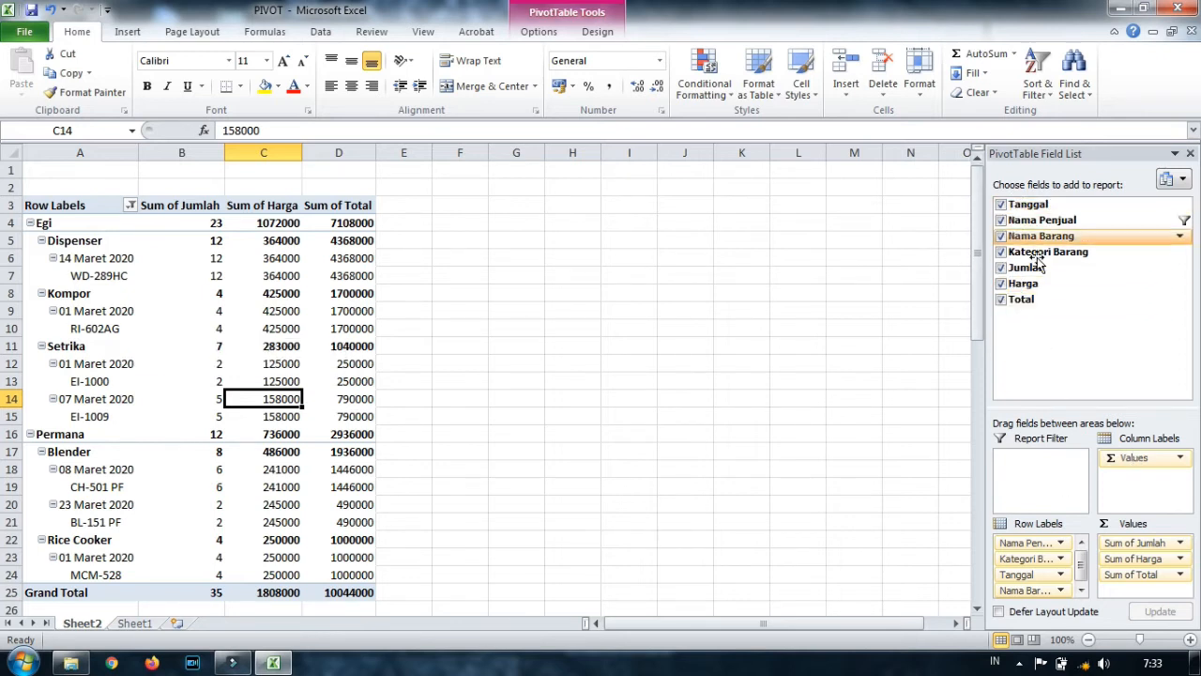
scroll(1059, 483, down, 1)
scroll(1047, 266, up, 1)
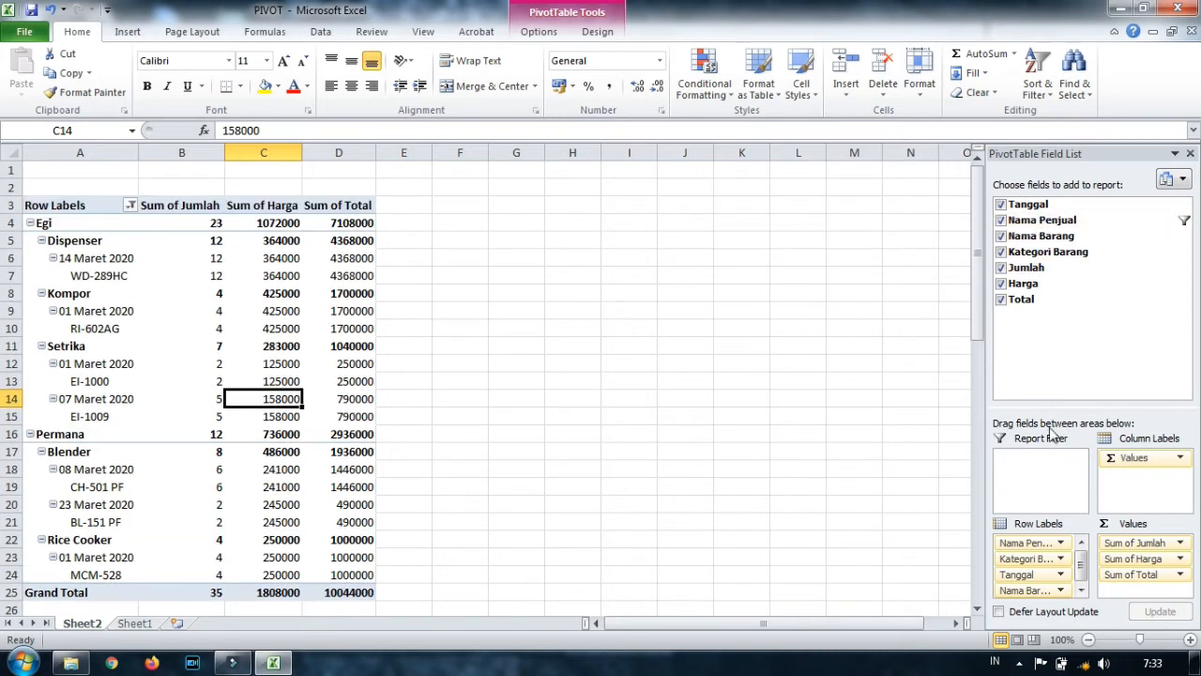
Remove the Tanggal and Total fields from the pivot table.
scroll(1047, 303, down, 1)
click(1001, 205)
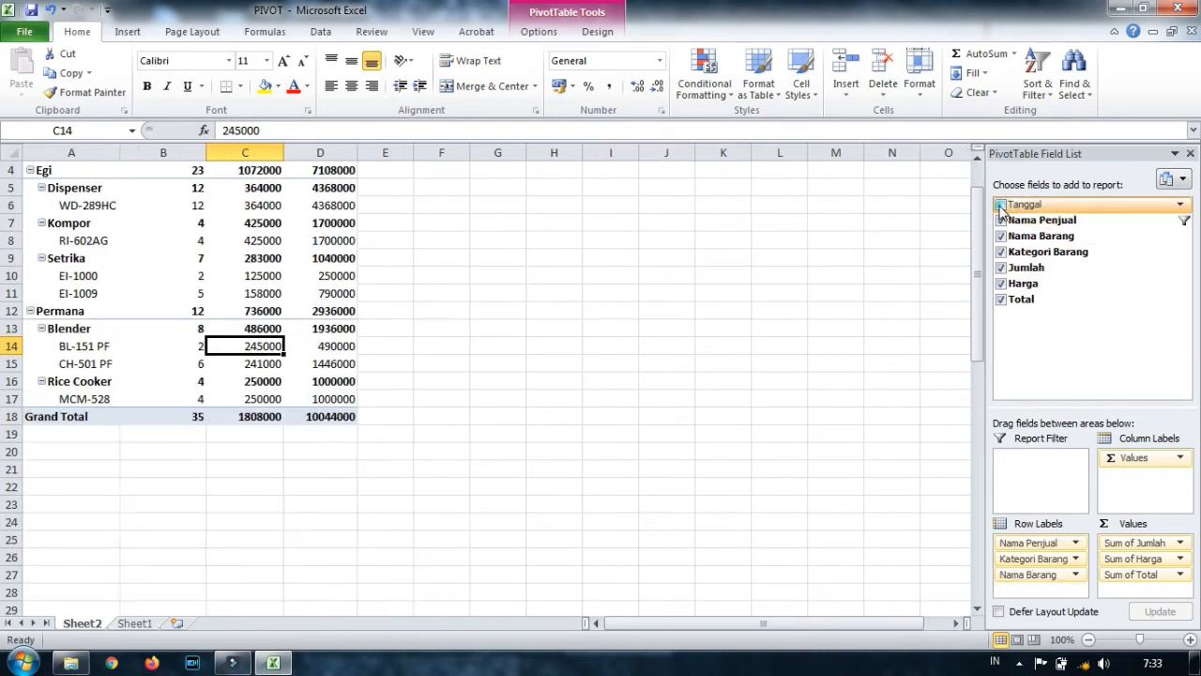
click(1000, 299)
scroll(441, 390, up, 1)
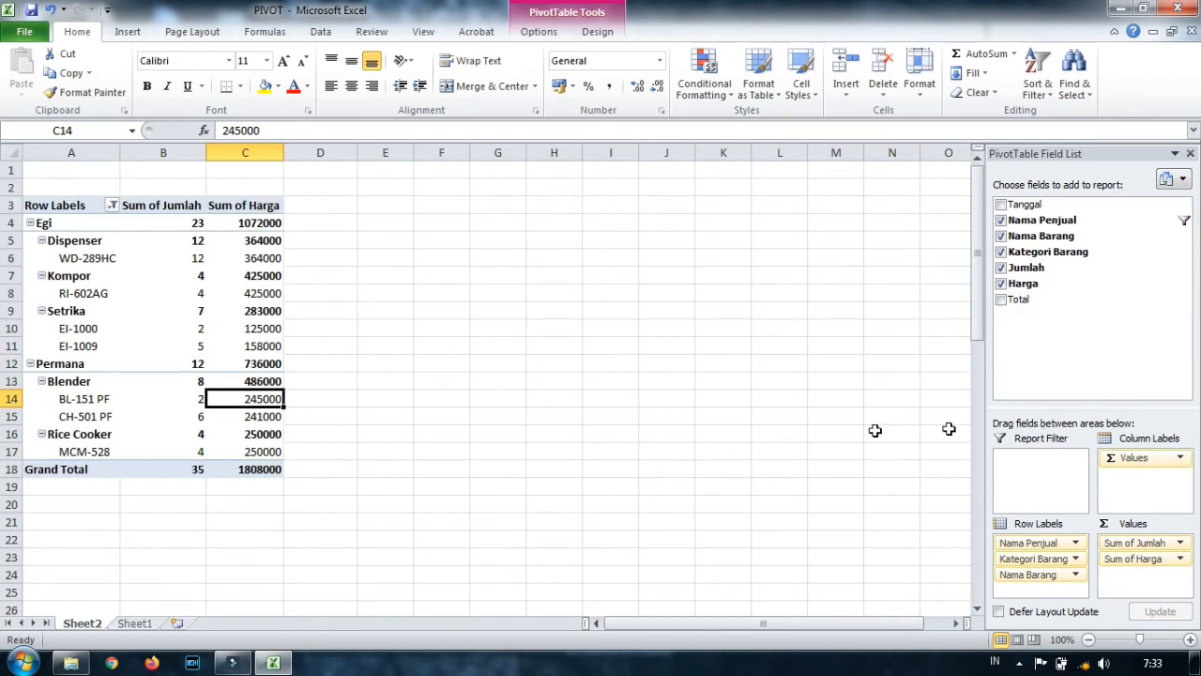
Move the Nama Penjual field from the row labels to the column labels.
drag(1060, 546, 1133, 480)
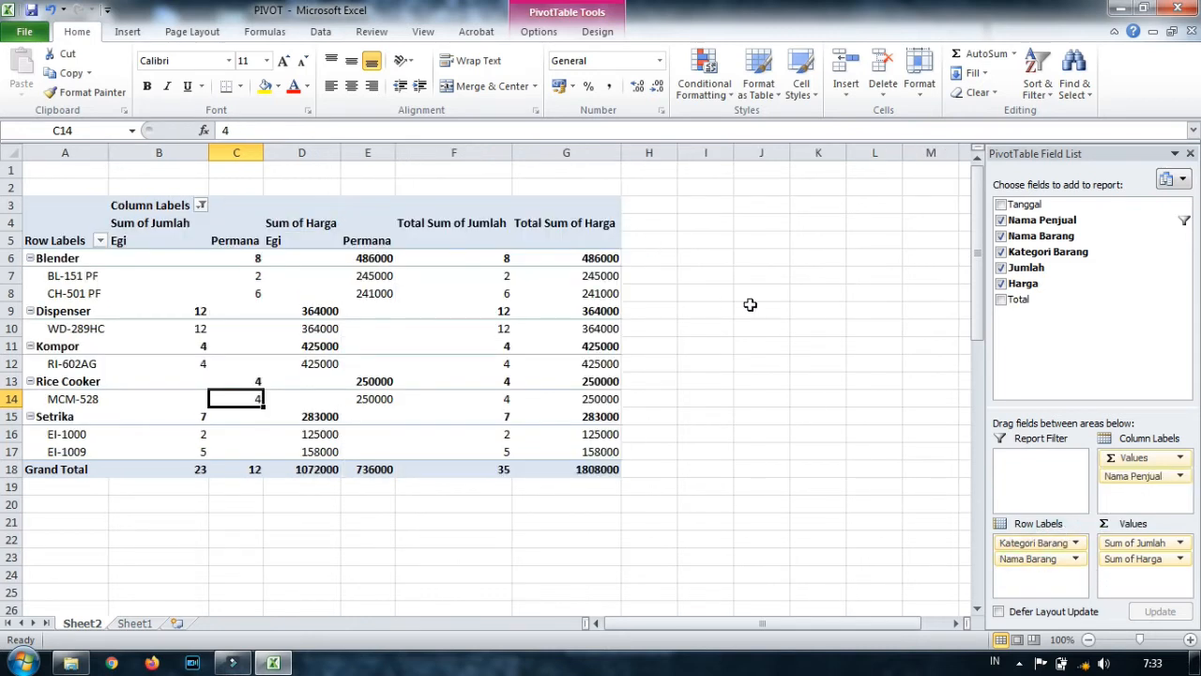
click(821, 311)
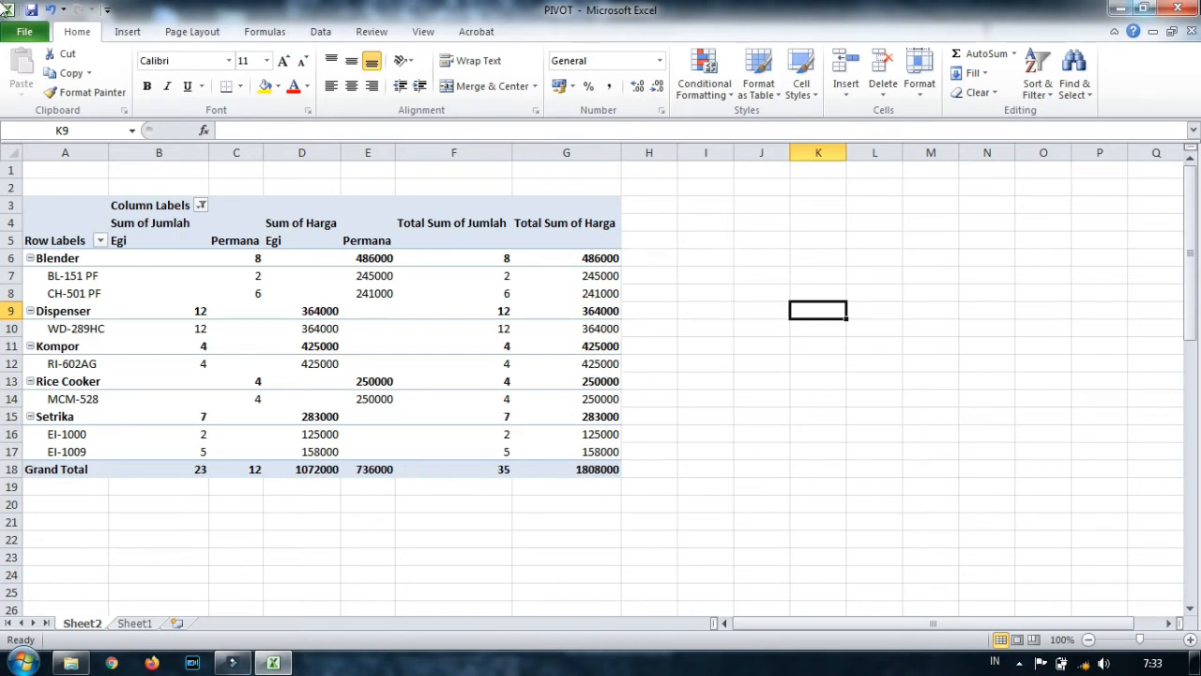
Apply the teal Light style with gridlines to the pivot table.
click(380, 328)
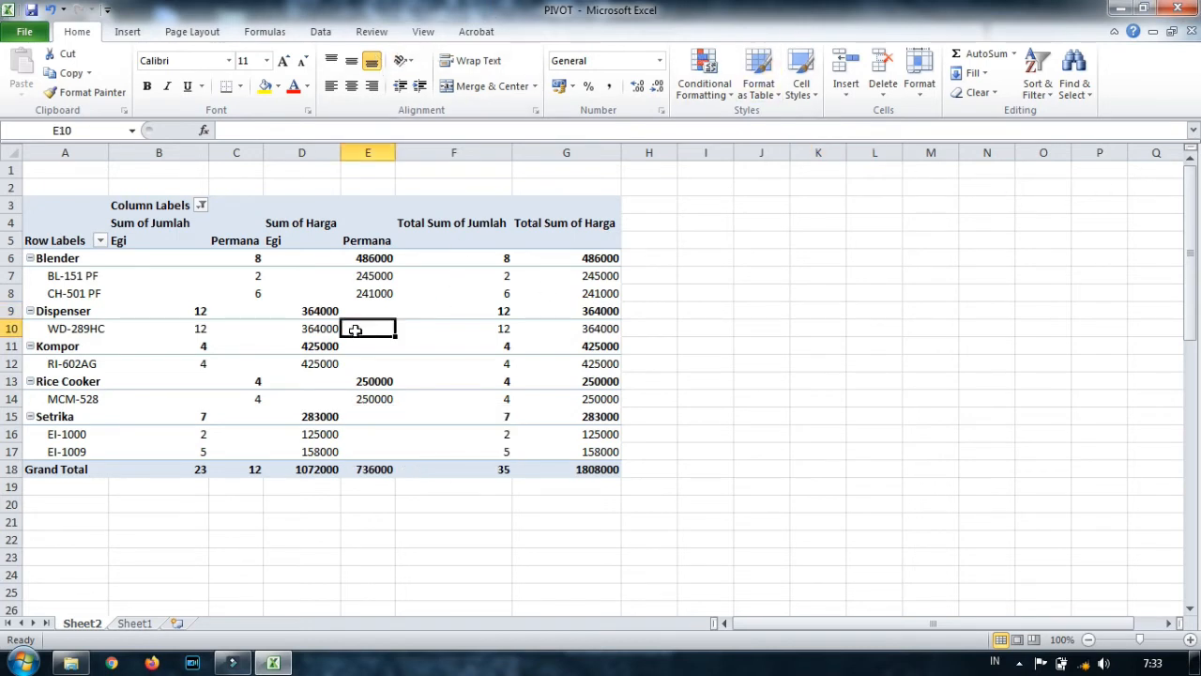
click(597, 31)
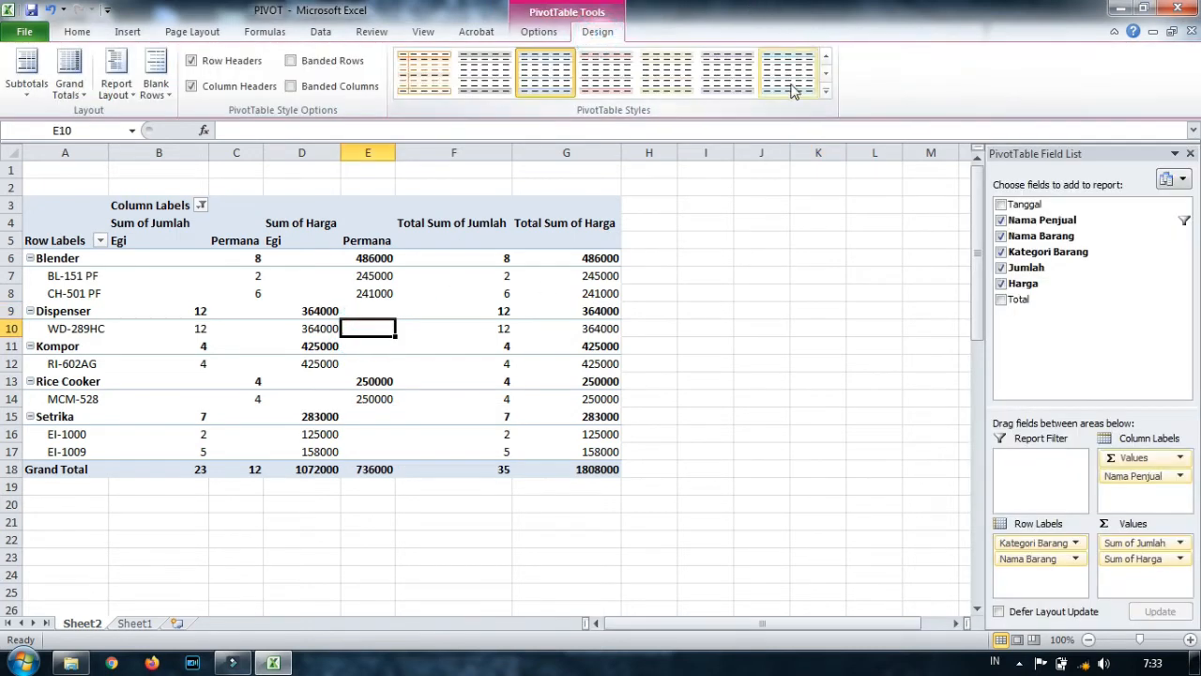
click(824, 91)
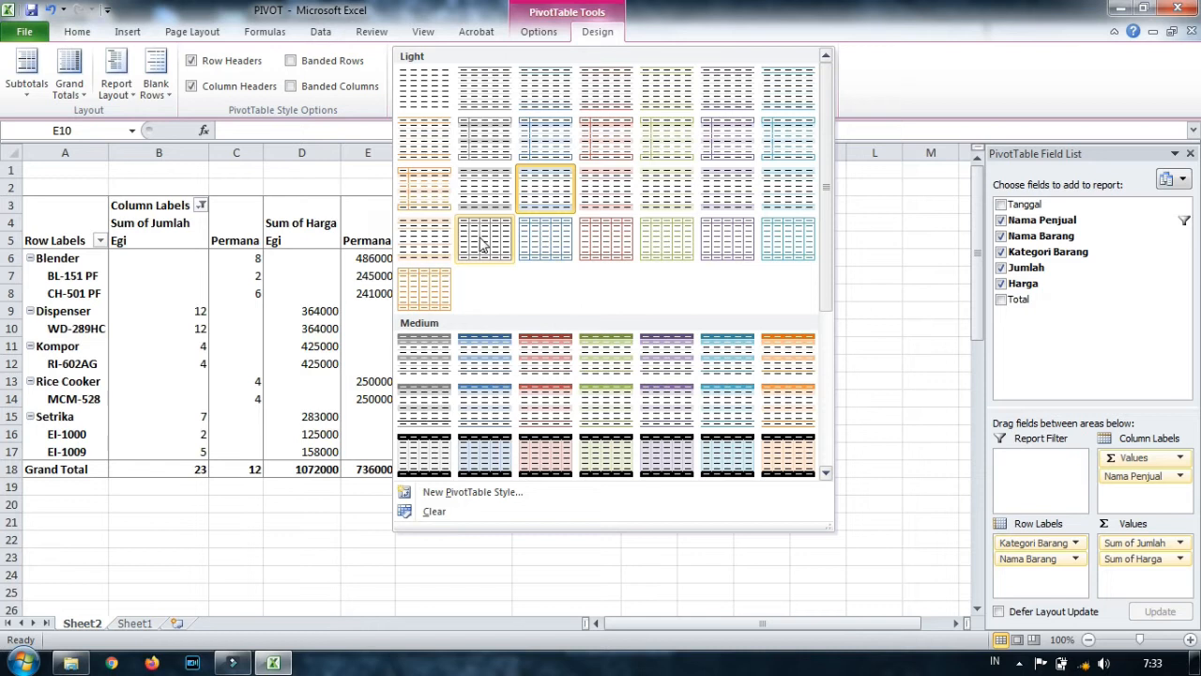
scroll(755, 399, down, 3)
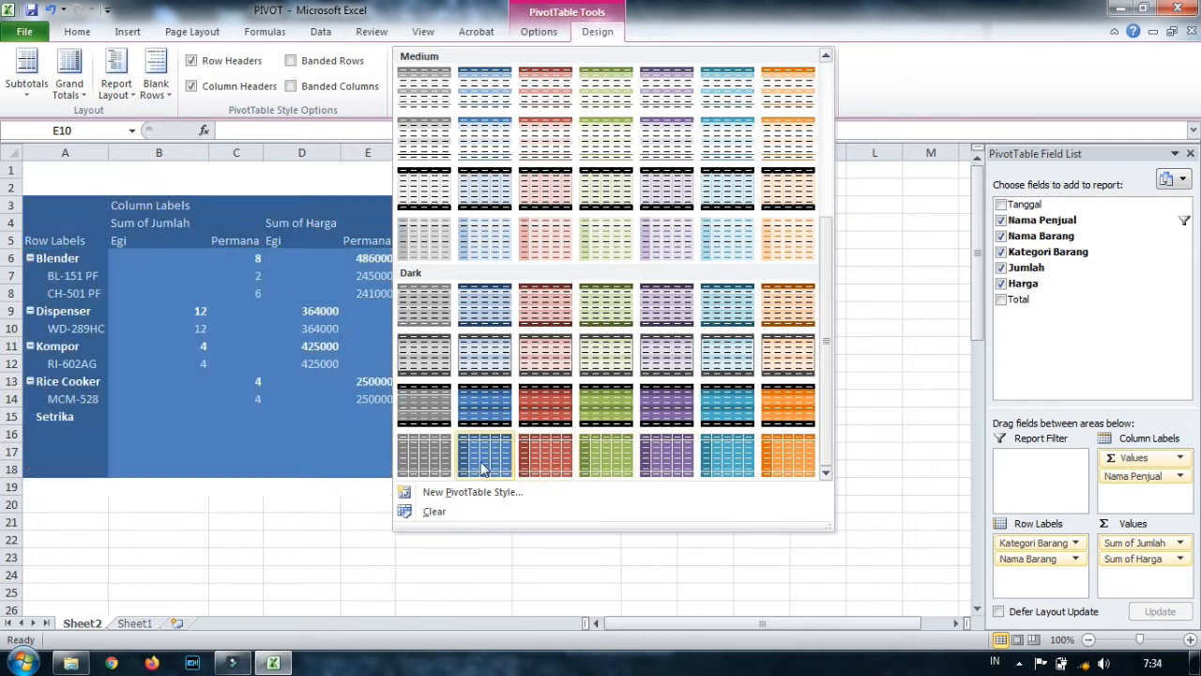
scroll(791, 242, up, 3)
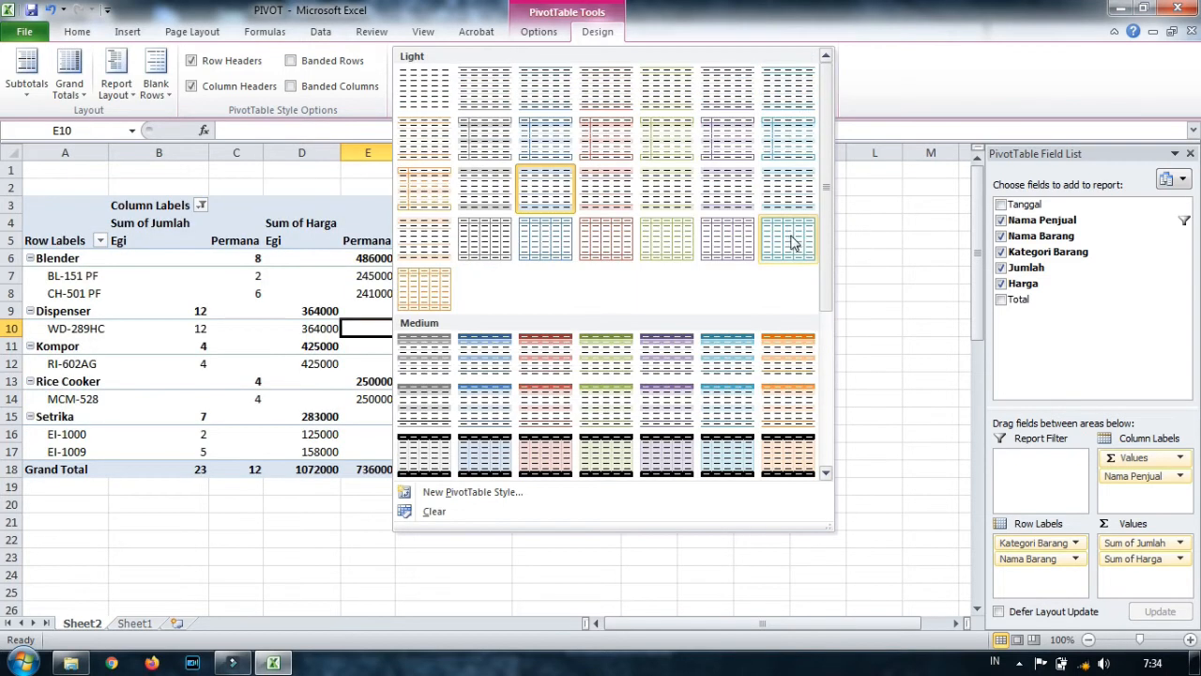
click(791, 243)
click(476, 502)
click(179, 333)
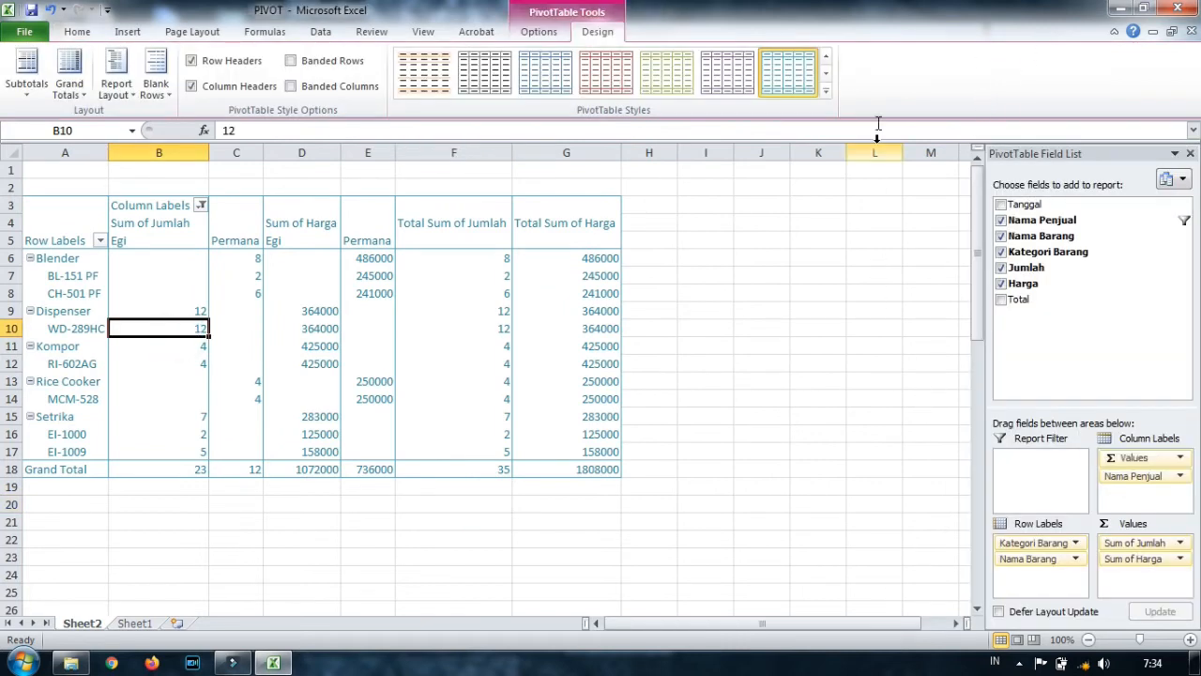
Apply the black Light style with gridlines to the pivot table.
click(826, 91)
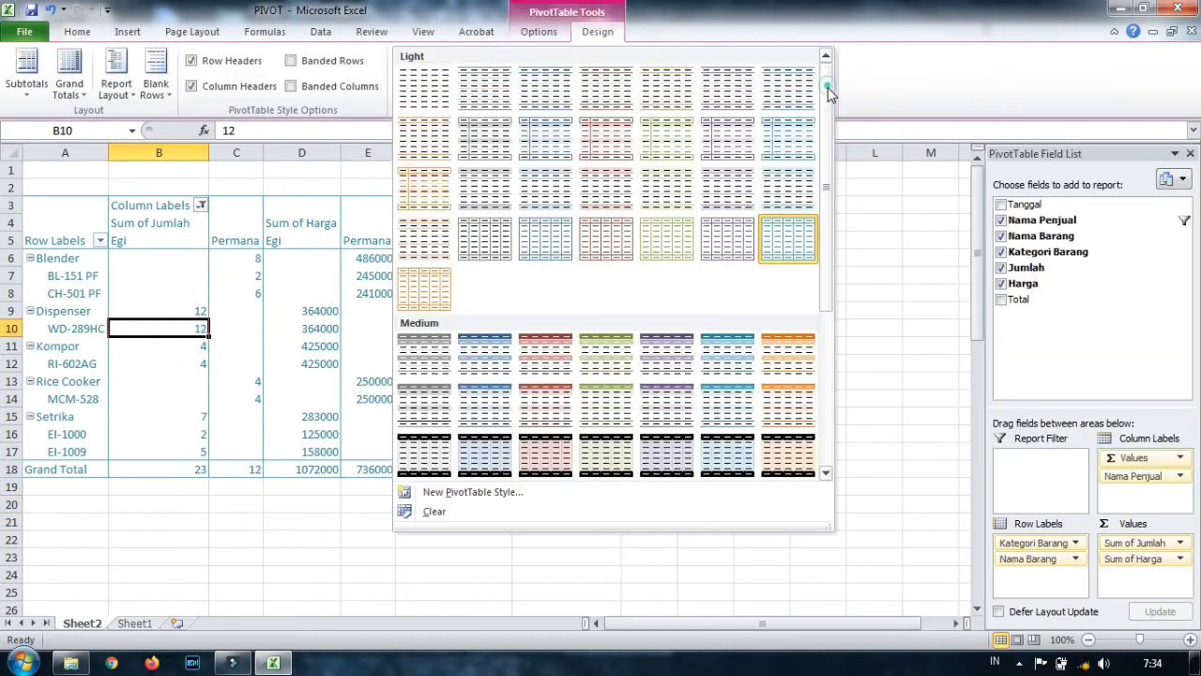
click(484, 238)
click(803, 387)
scroll(241, 322, down, 1)
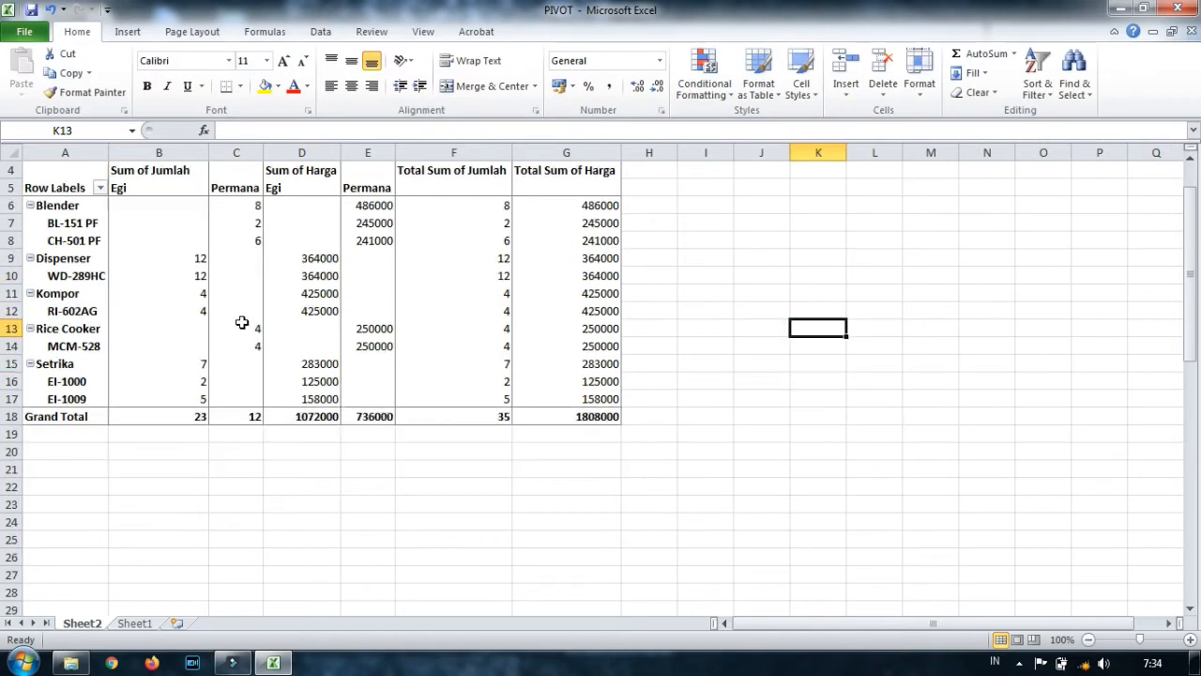
scroll(432, 325, up, 1)
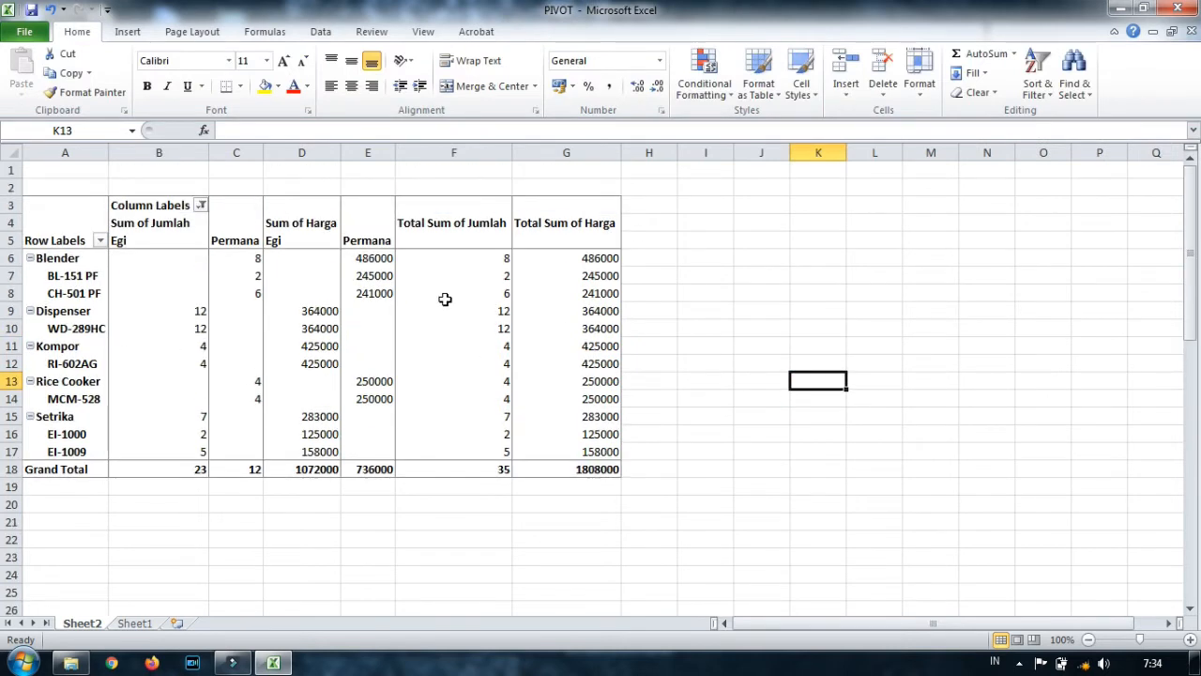
Look at the Nama Barang sort and filter options of the pivot table's row labels without changing them.
click(330, 308)
click(84, 293)
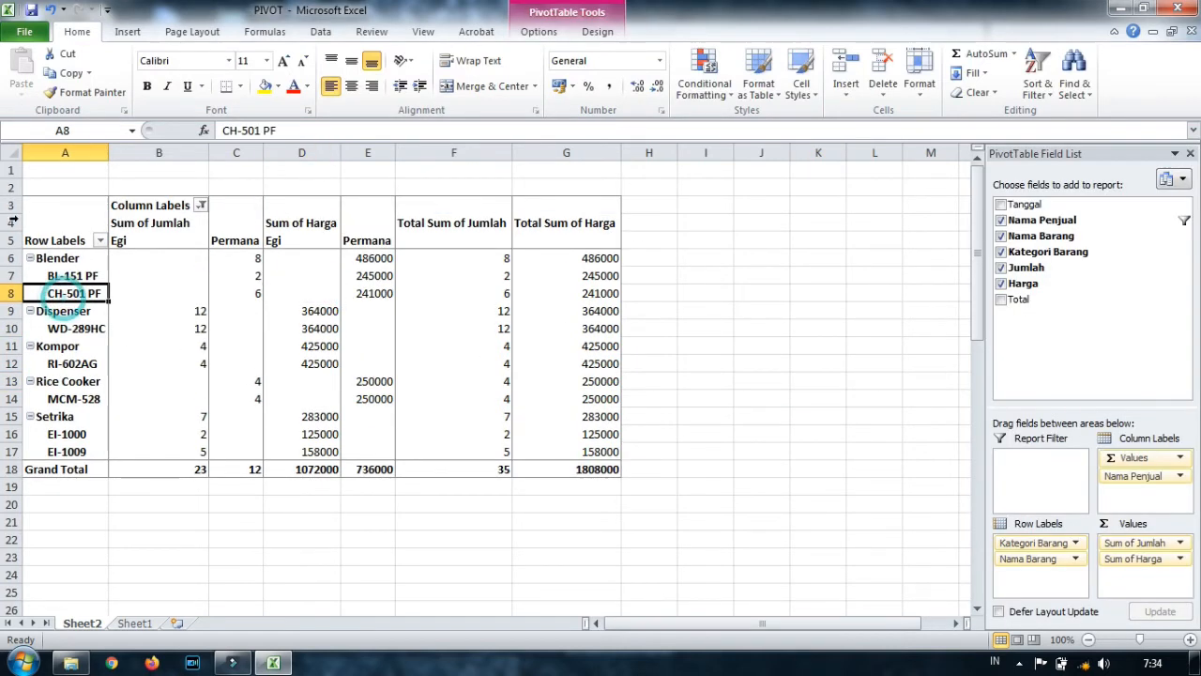
click(100, 240)
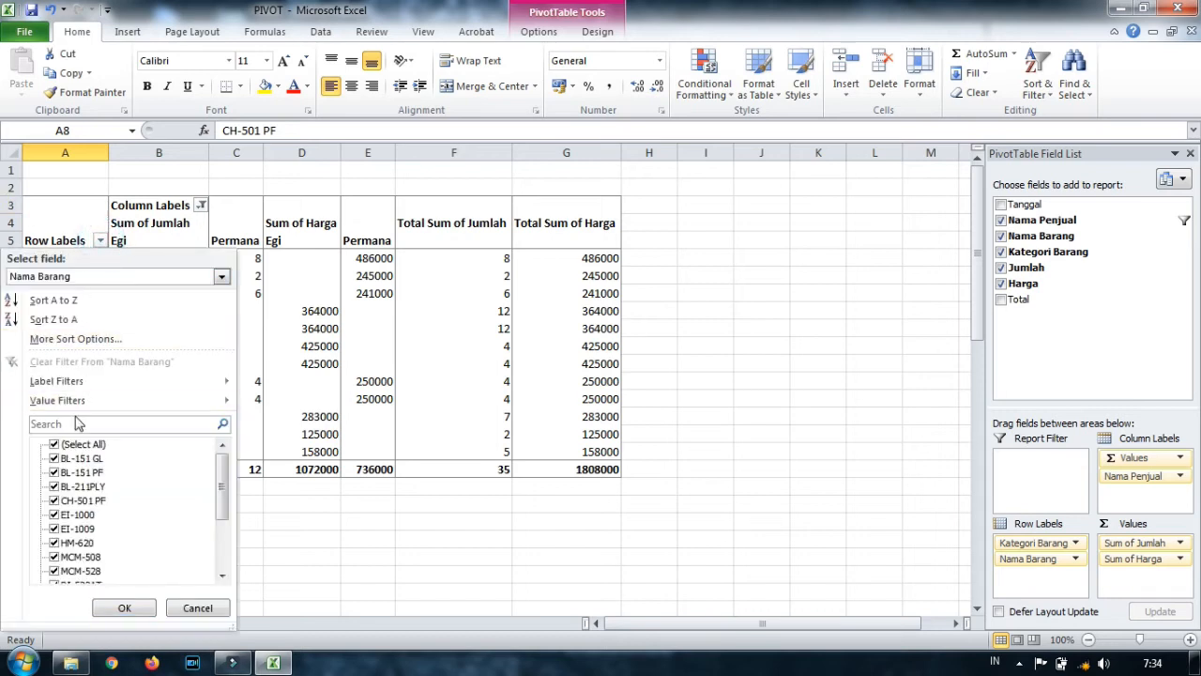
click(102, 240)
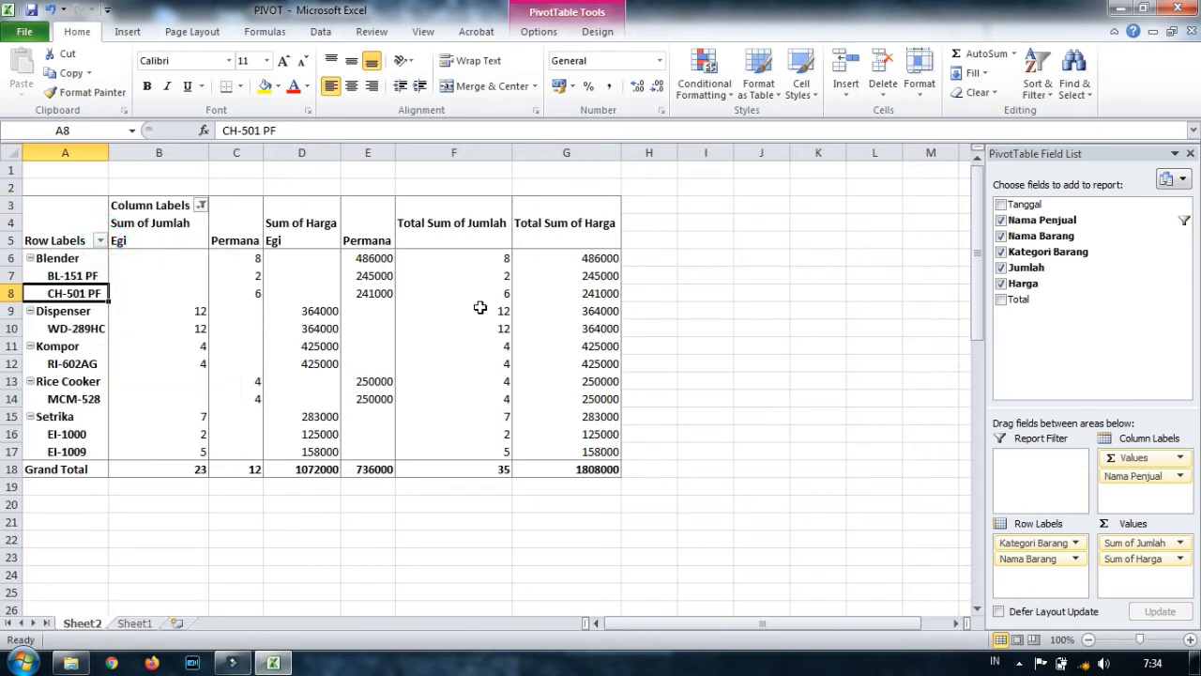
Move the Nama Barang field from the row labels to the column labels, below Nama Penjual.
scroll(563, 360, down, 2)
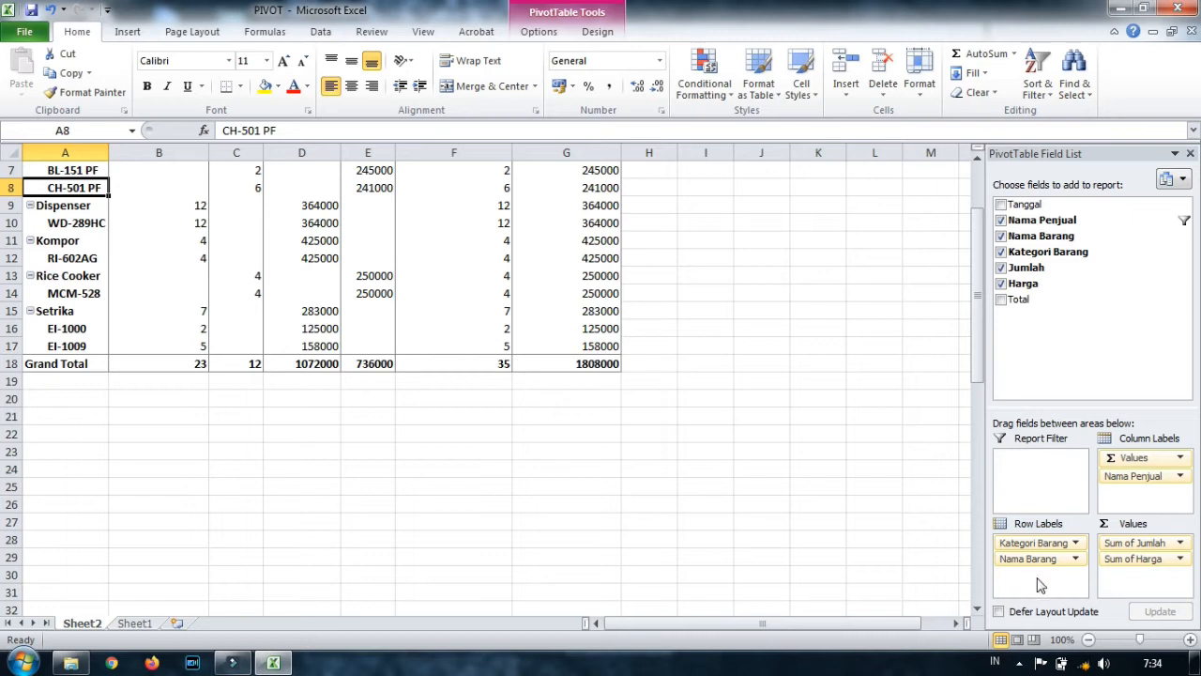
drag(1027, 558, 1132, 492)
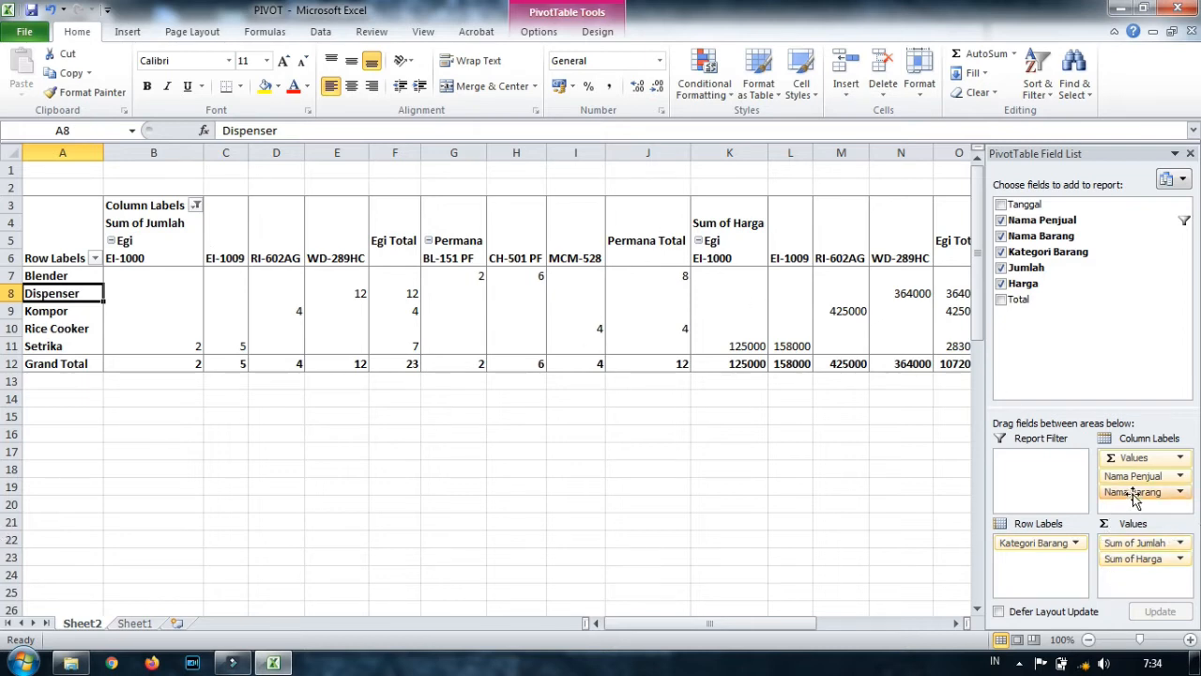
Return Nama Penjual and Nama Barang to the row labels, with Nama Penjual above Kategori Barang and Nama Barang below it.
drag(1133, 476, 1042, 547)
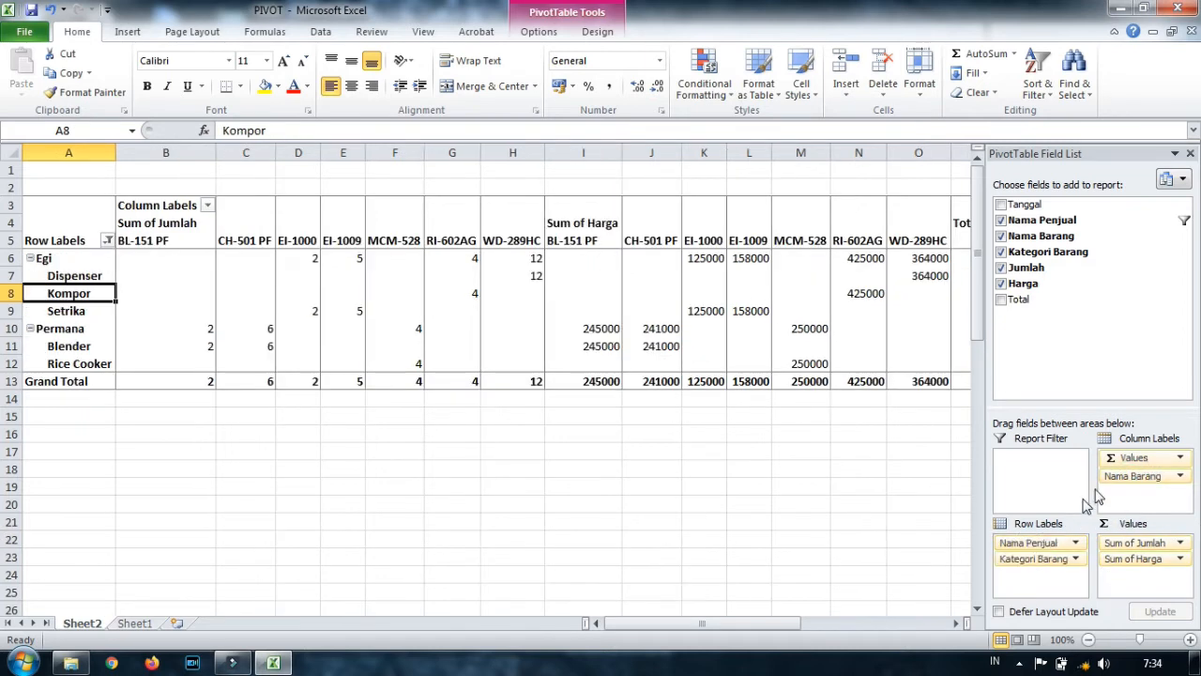
drag(1126, 476, 1041, 575)
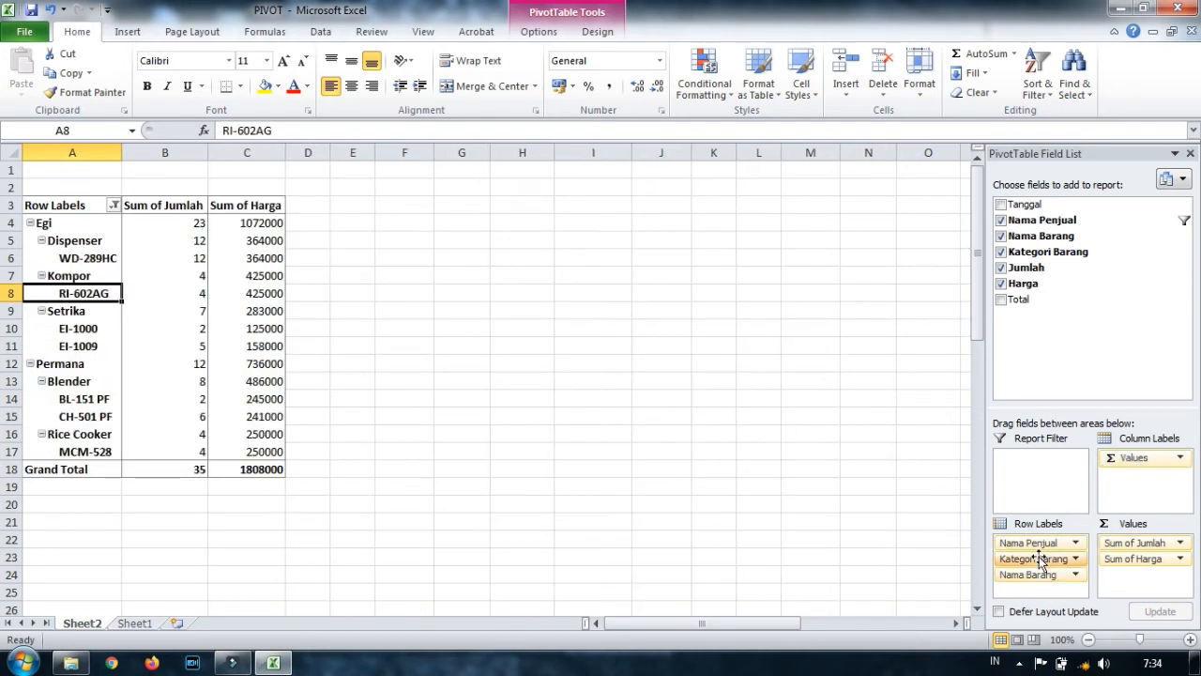
click(402, 431)
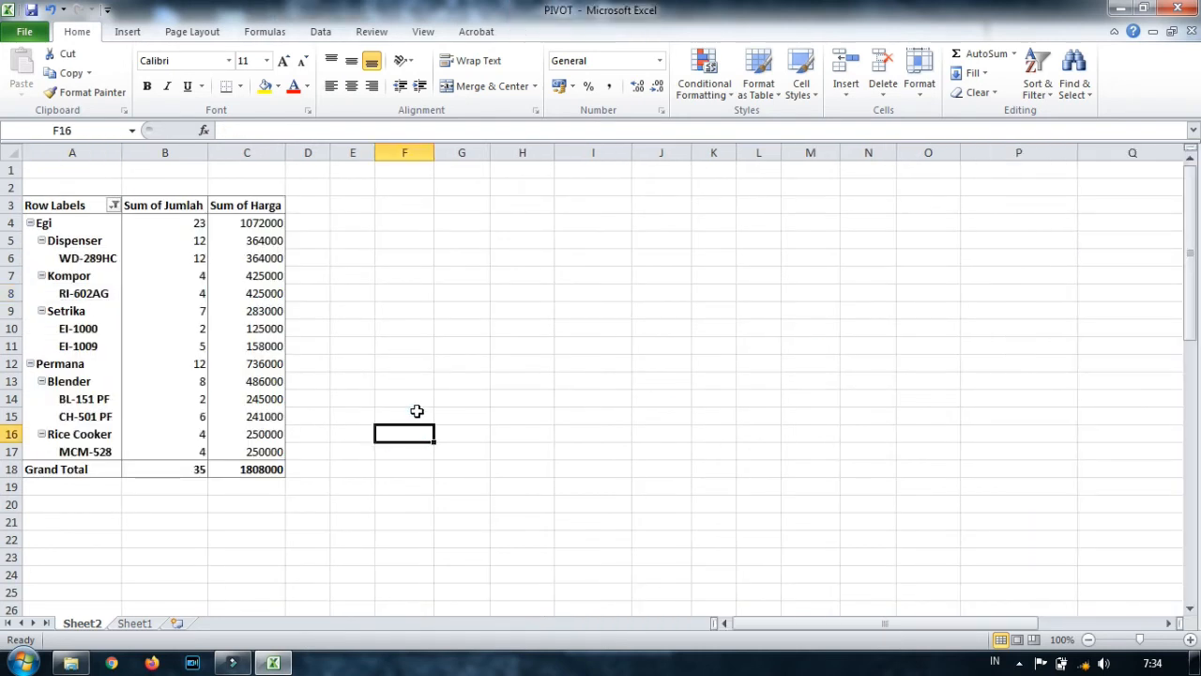
click(108, 293)
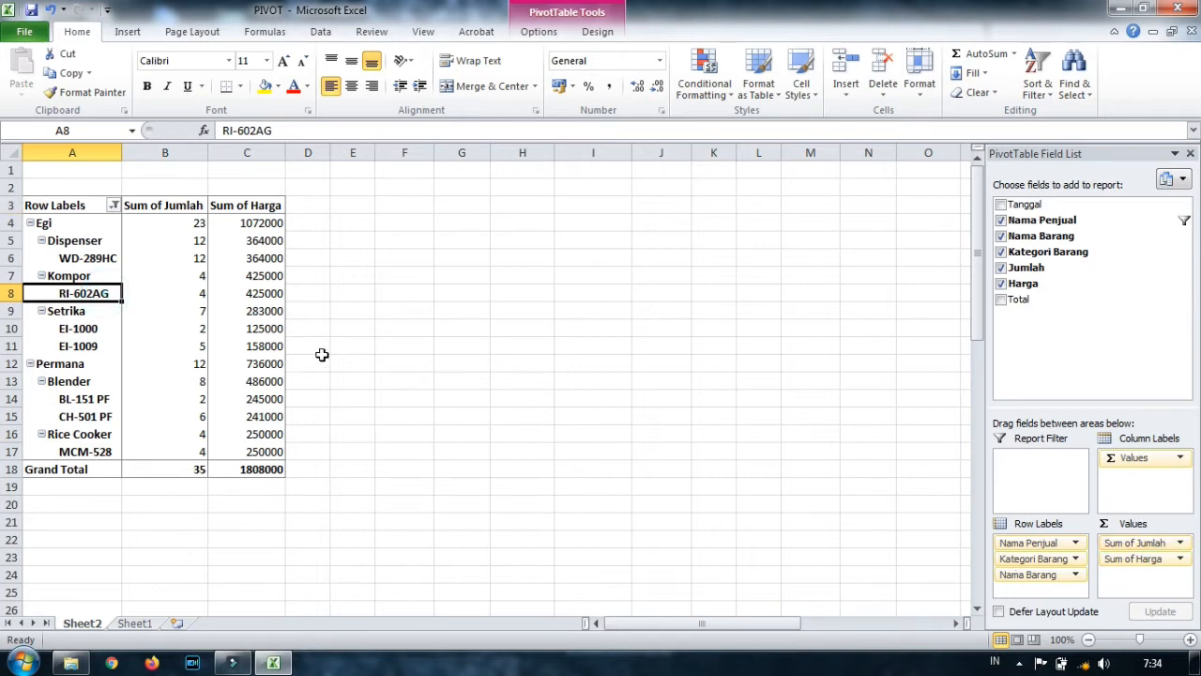
click(344, 346)
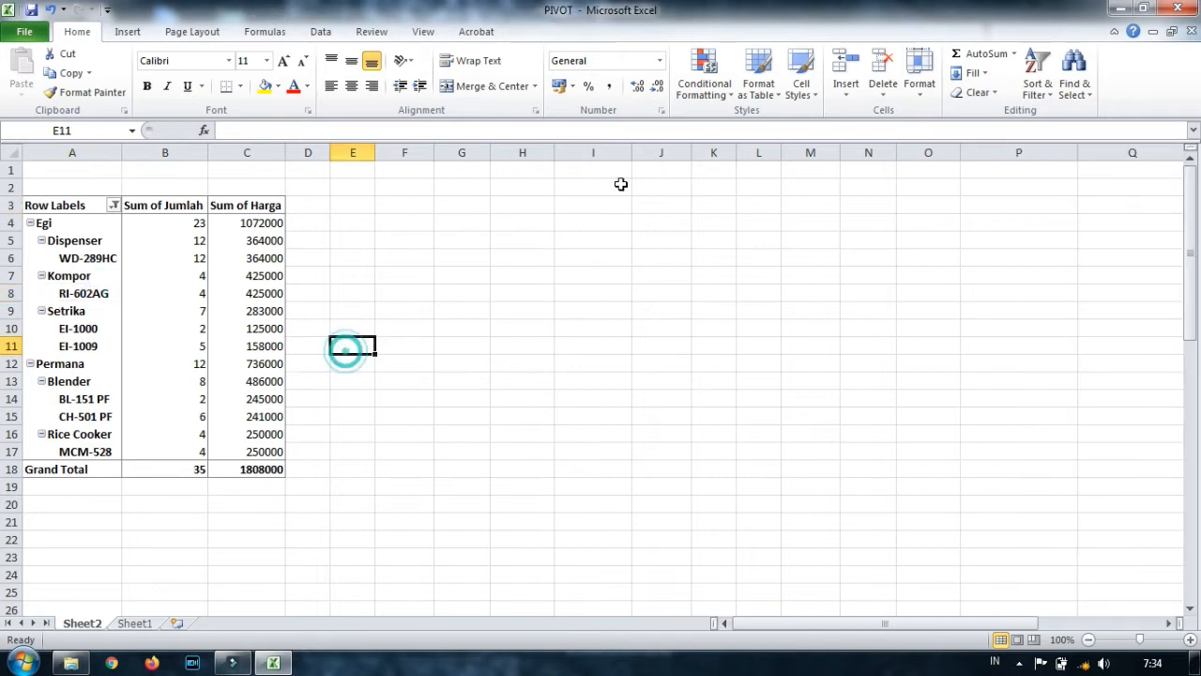
click(82, 297)
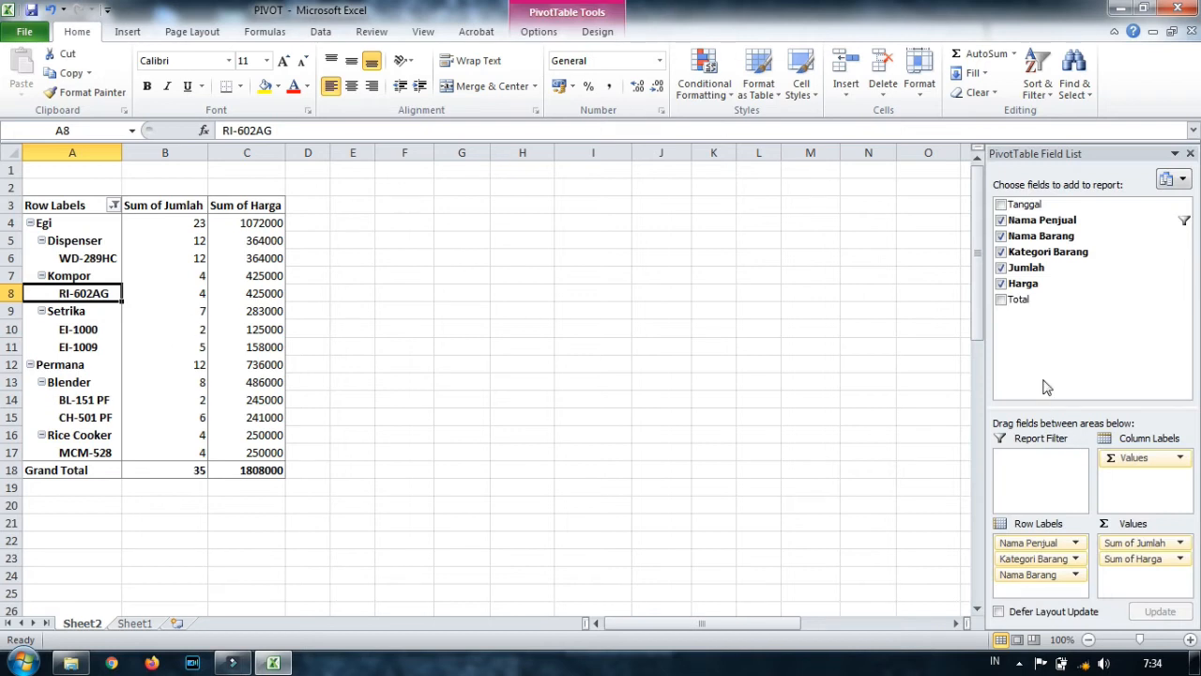
Add the Total field to the pivot table's values and the Tanggal field to its row labels.
click(1001, 299)
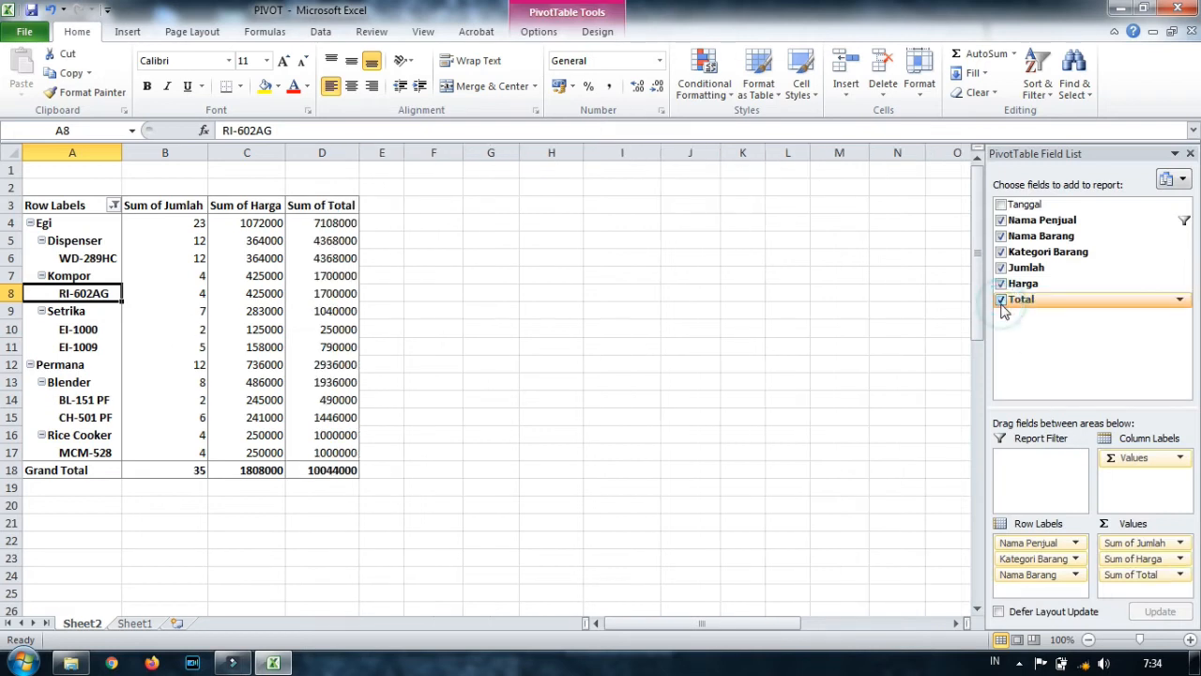
click(1001, 204)
click(774, 367)
click(81, 329)
click(89, 258)
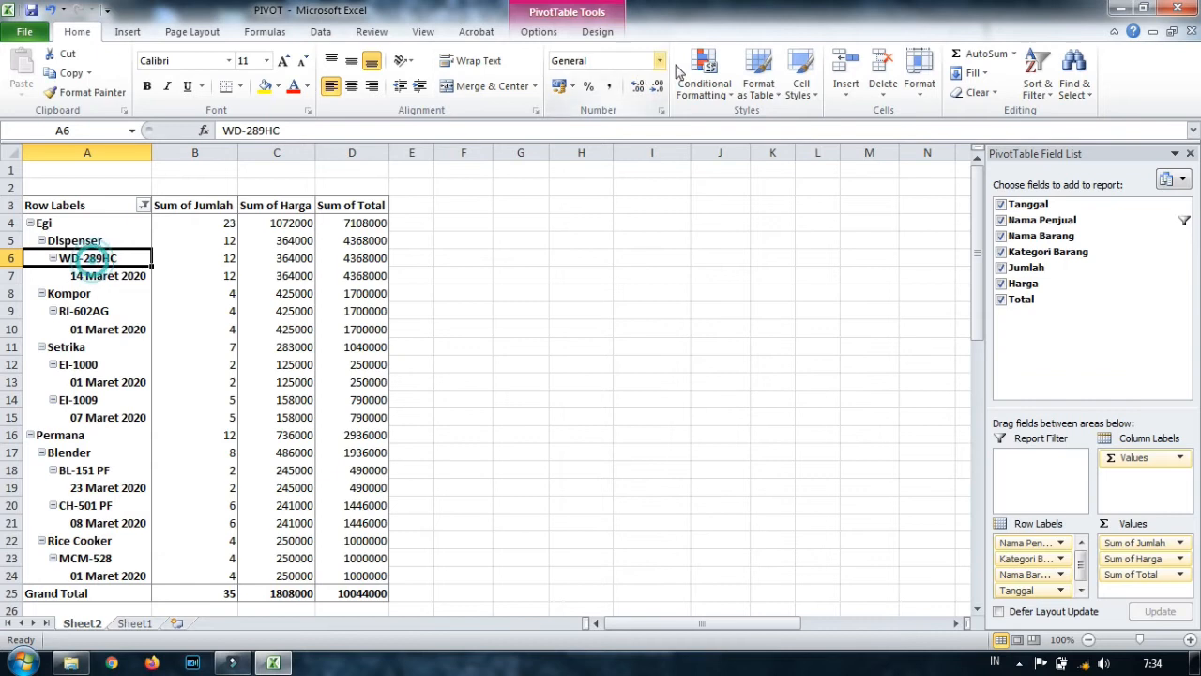
Apply the purple Light style with shaded seller rows to the pivot table.
click(591, 32)
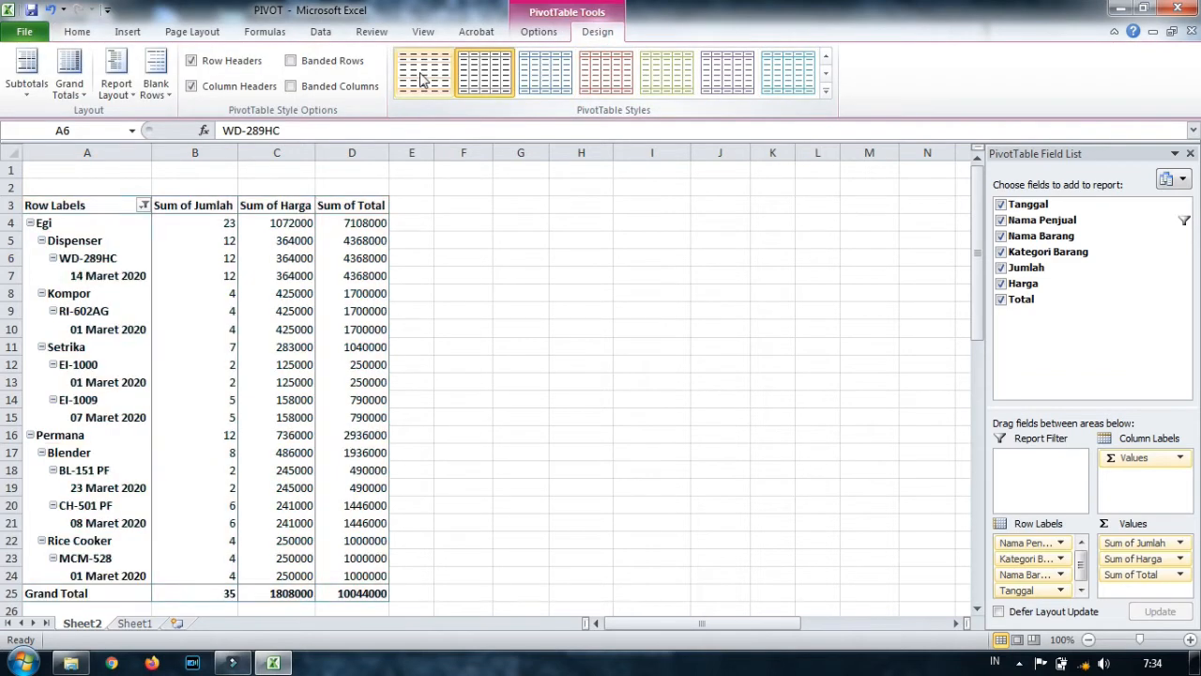
click(825, 90)
click(727, 147)
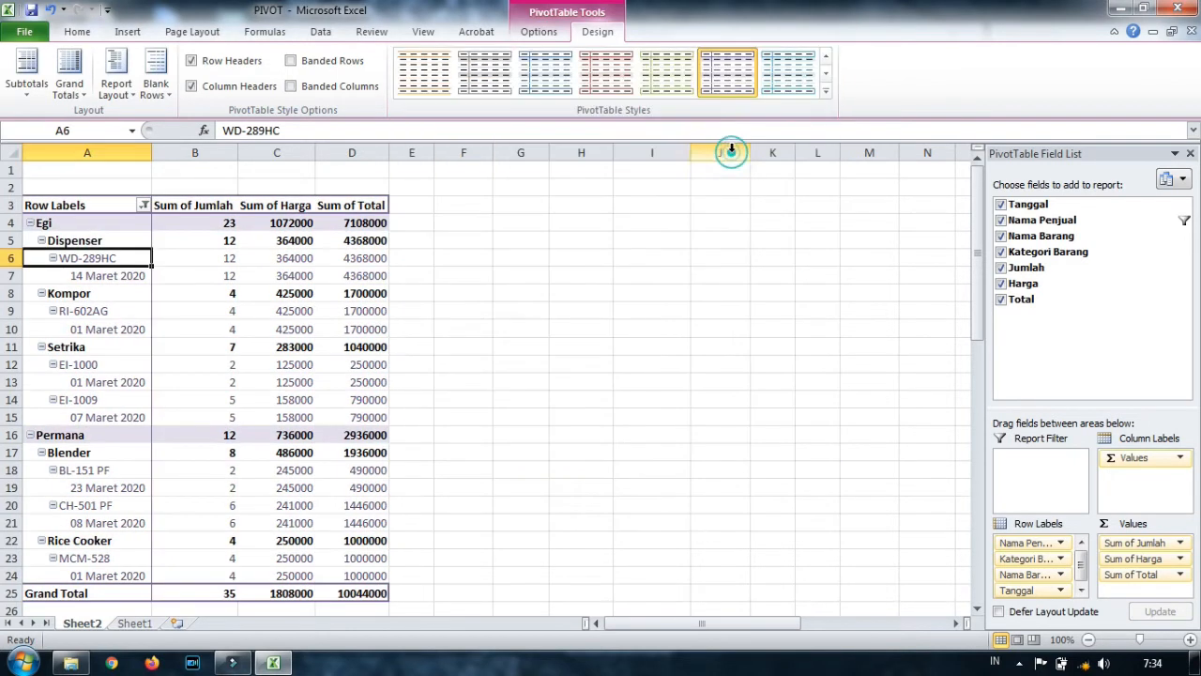
scroll(183, 298, down, 3)
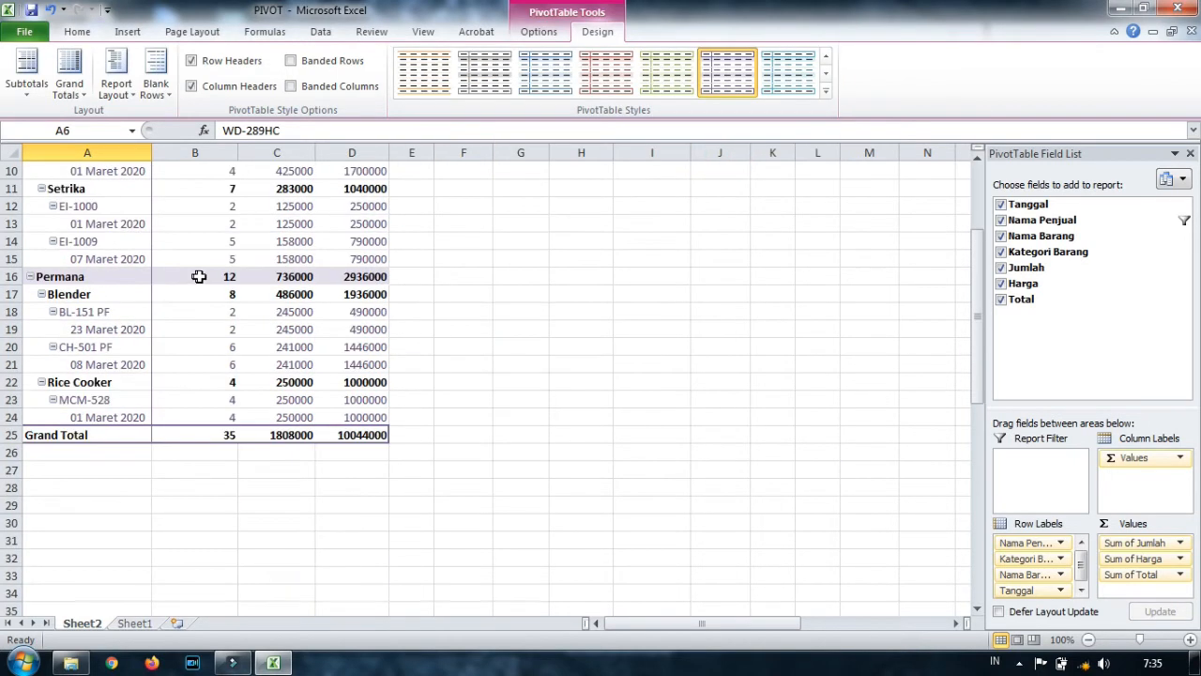
scroll(199, 276, up, 3)
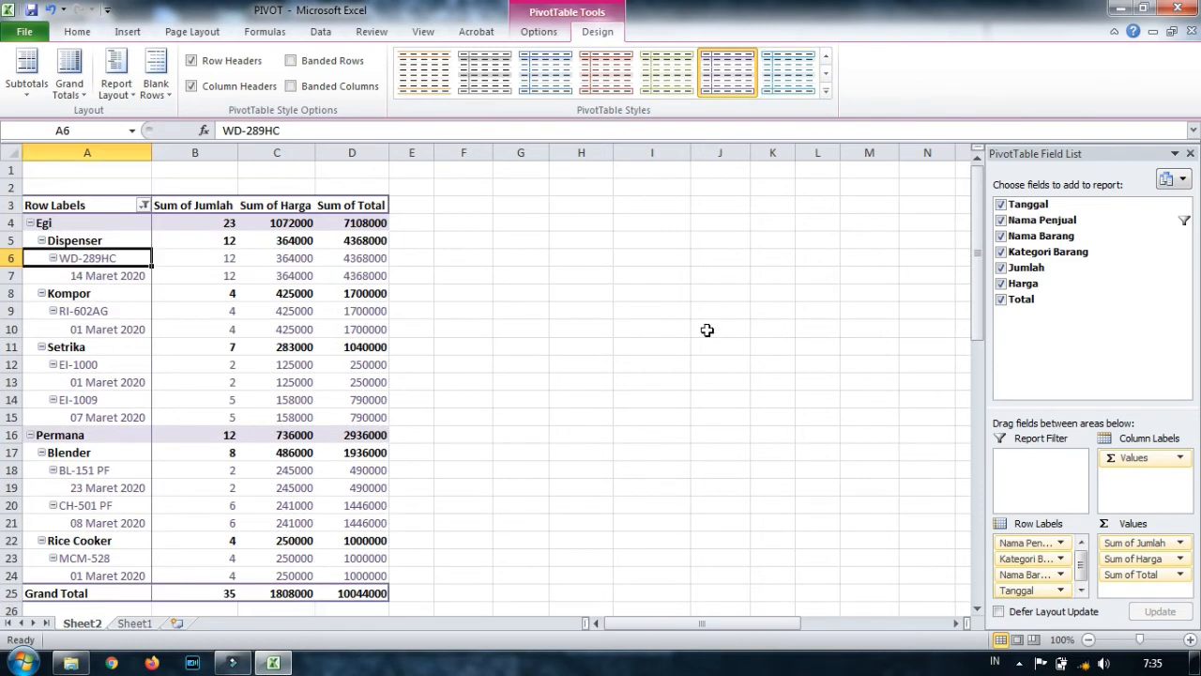
Remove the Nama Barang and Tanggal fields from the pivot table, keeping Kategori Barang below Nama Penjual in the row labels.
click(1001, 253)
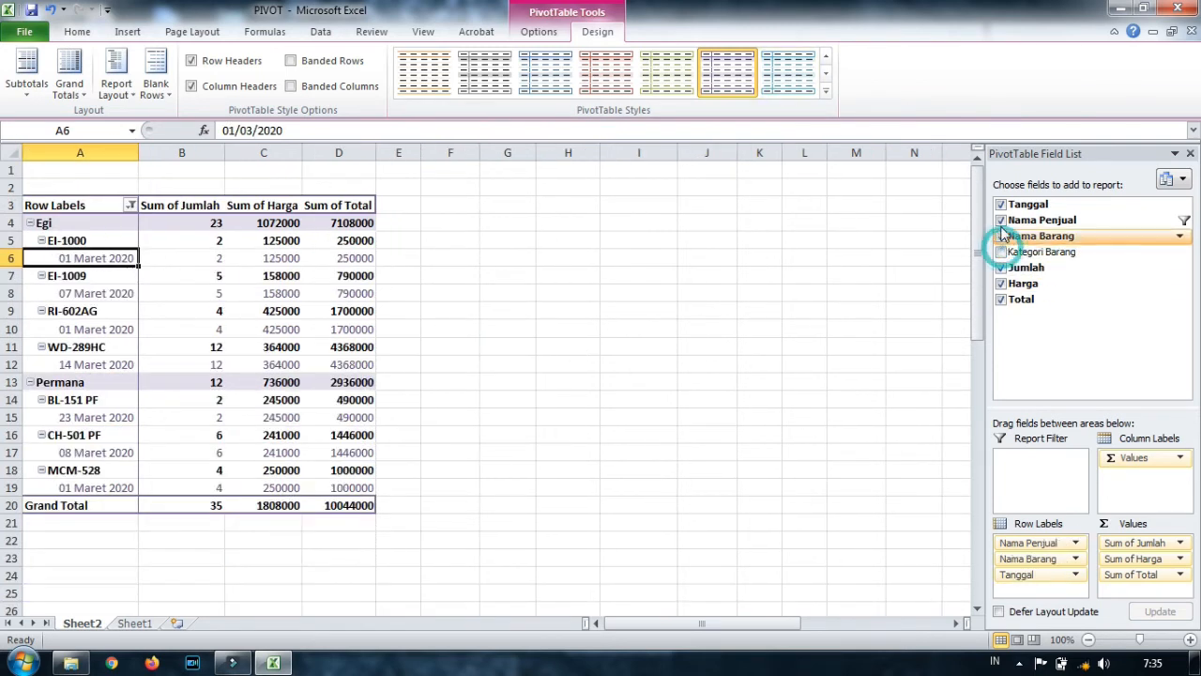
click(1001, 251)
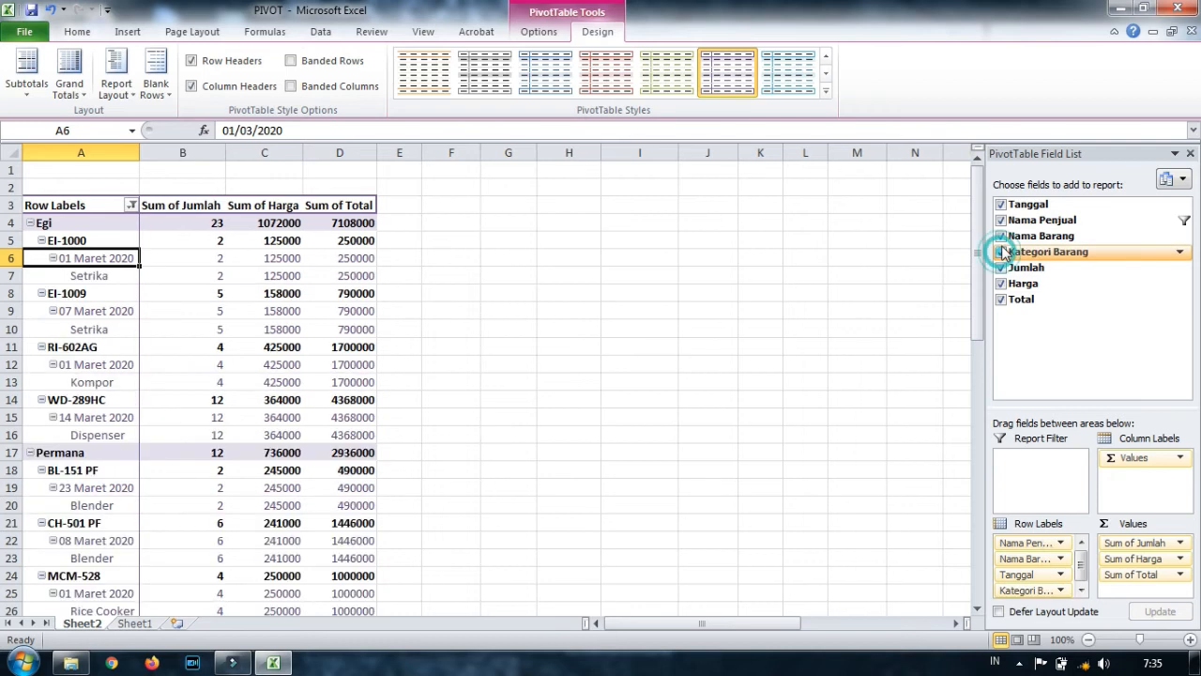
click(1001, 235)
click(1001, 204)
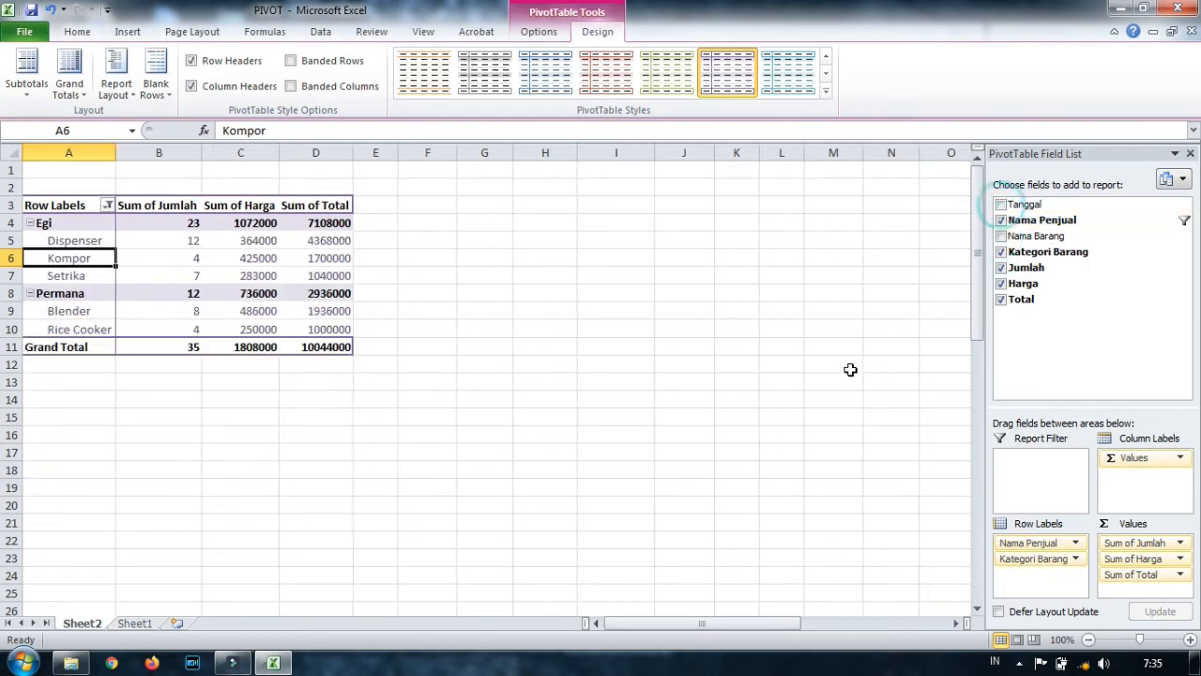
click(844, 368)
Insert a clustered column PivotChart from the pivot table and place it beside the table, starting around column F.
click(270, 280)
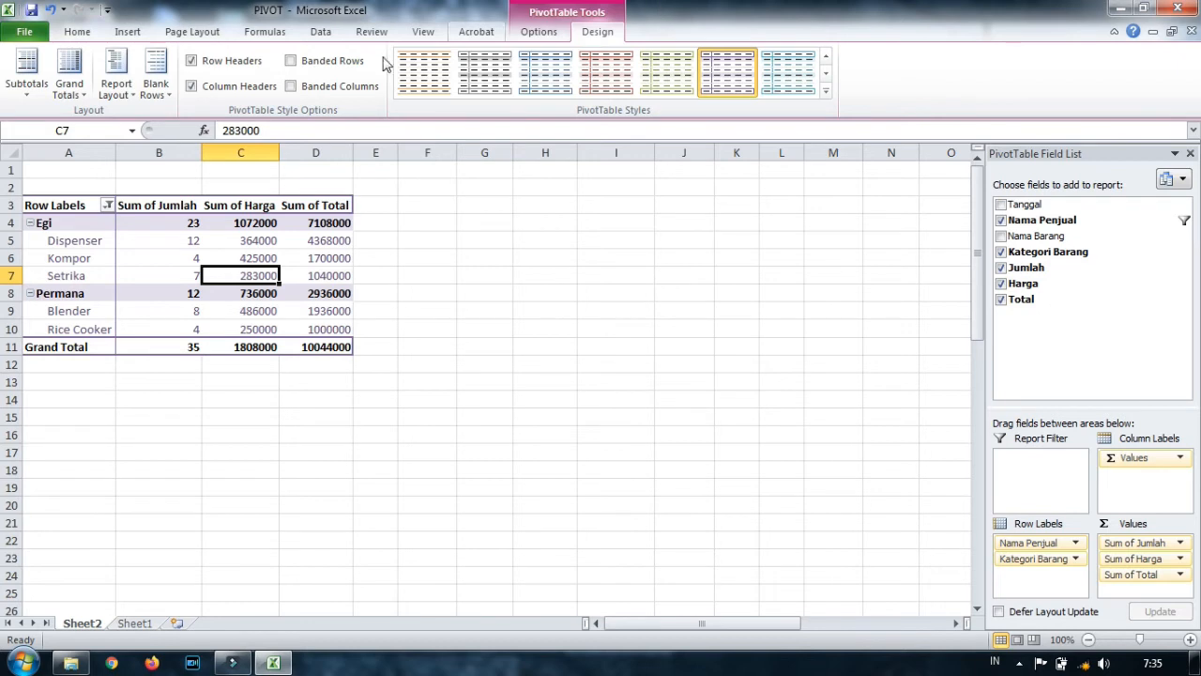
click(699, 272)
click(180, 275)
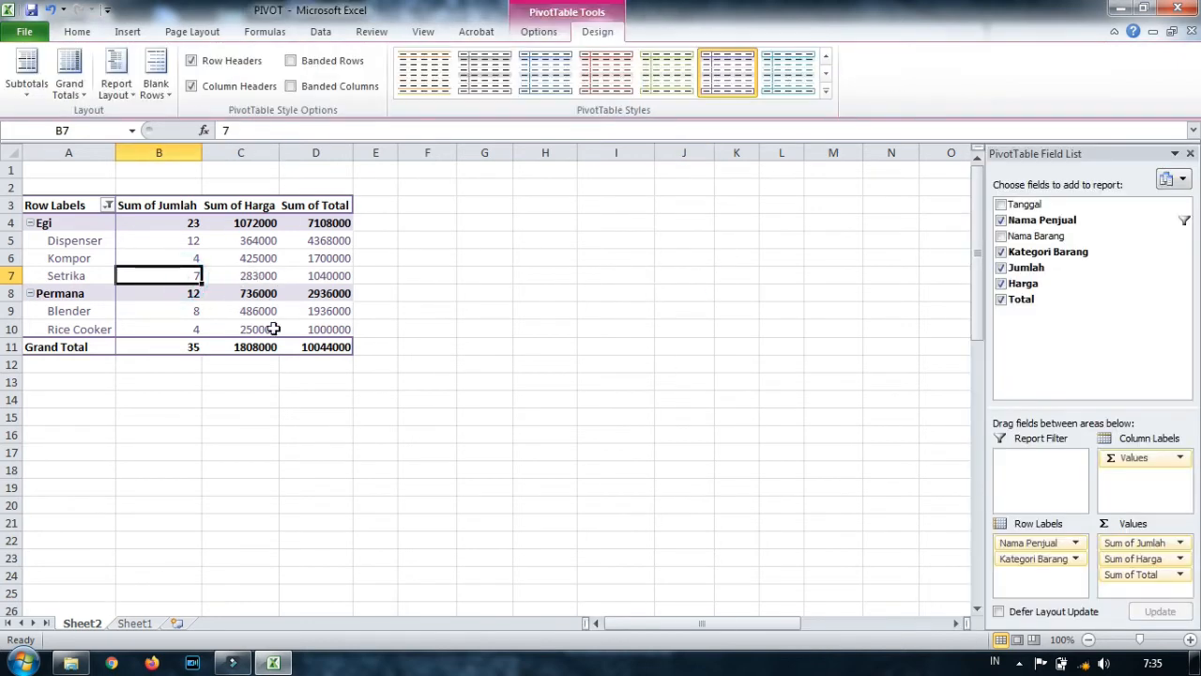
click(538, 31)
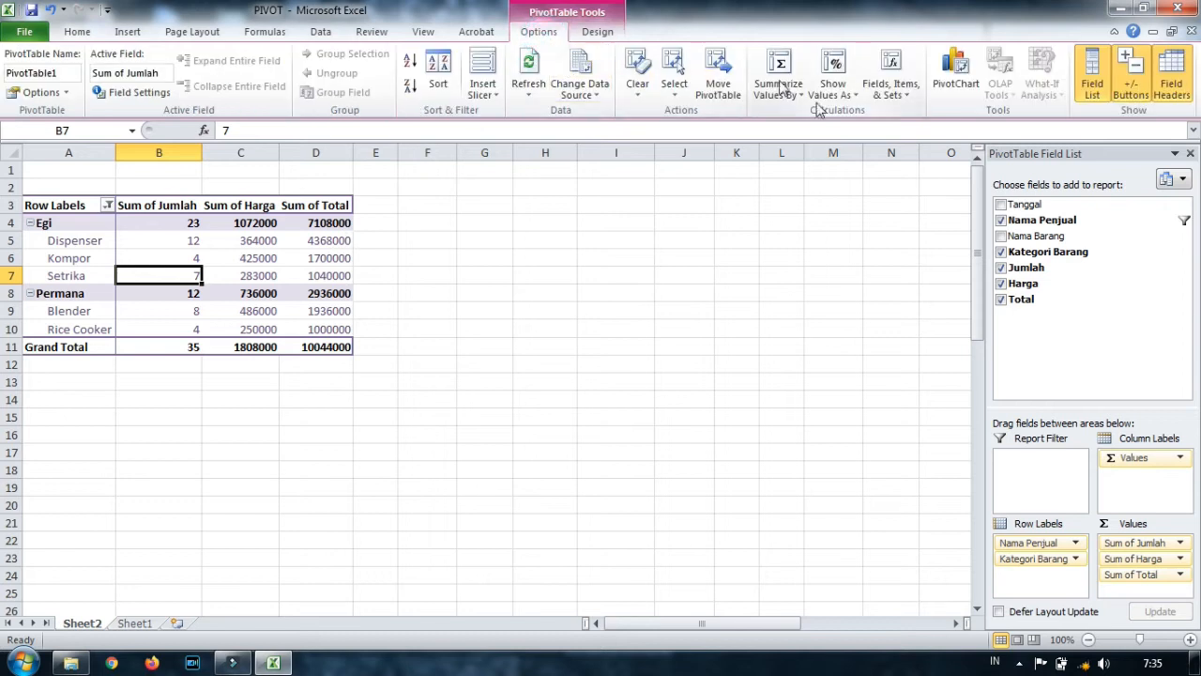
click(955, 78)
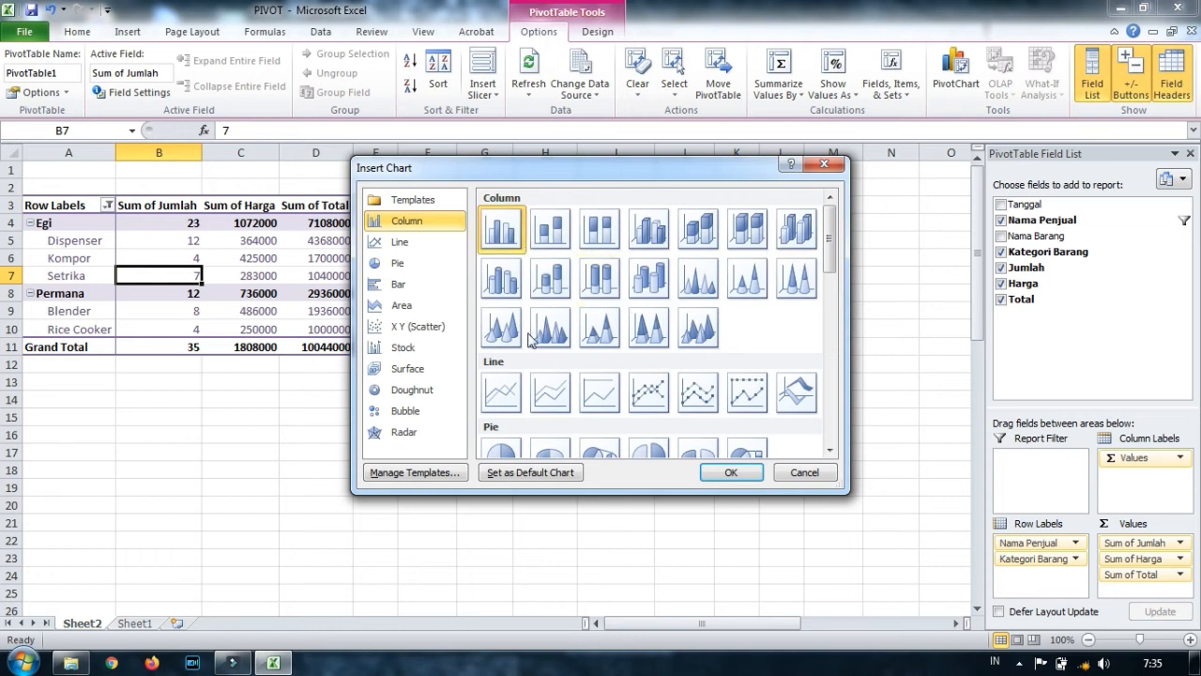
click(498, 226)
click(726, 475)
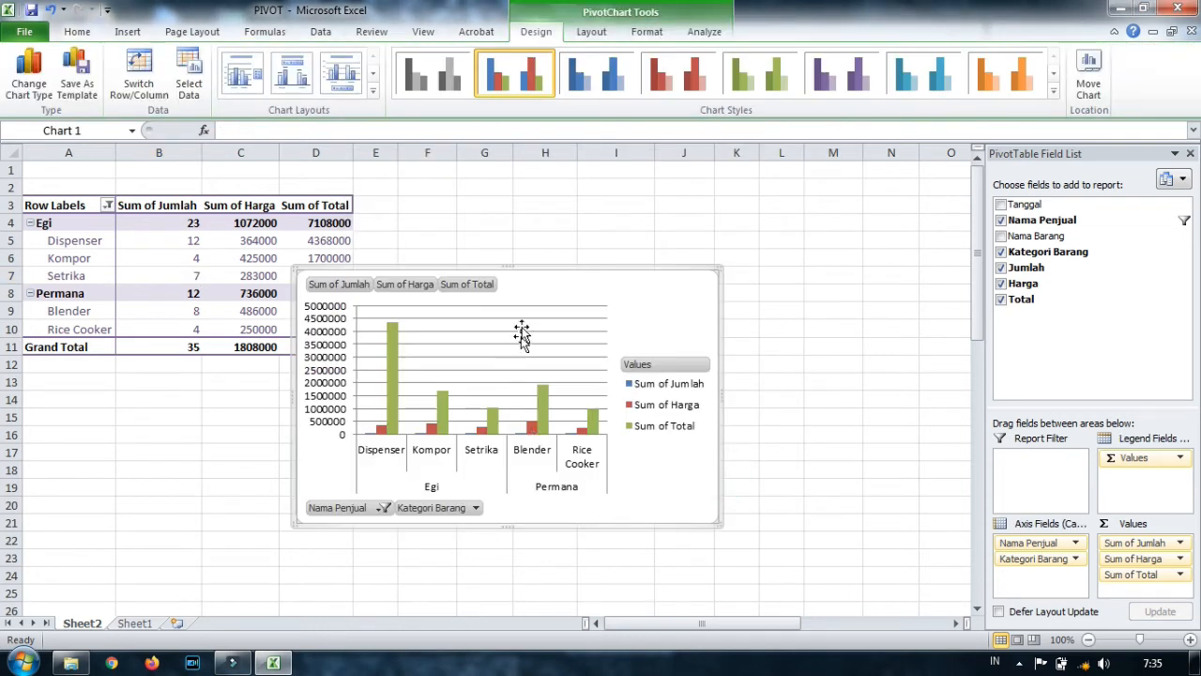
drag(528, 296, 631, 214)
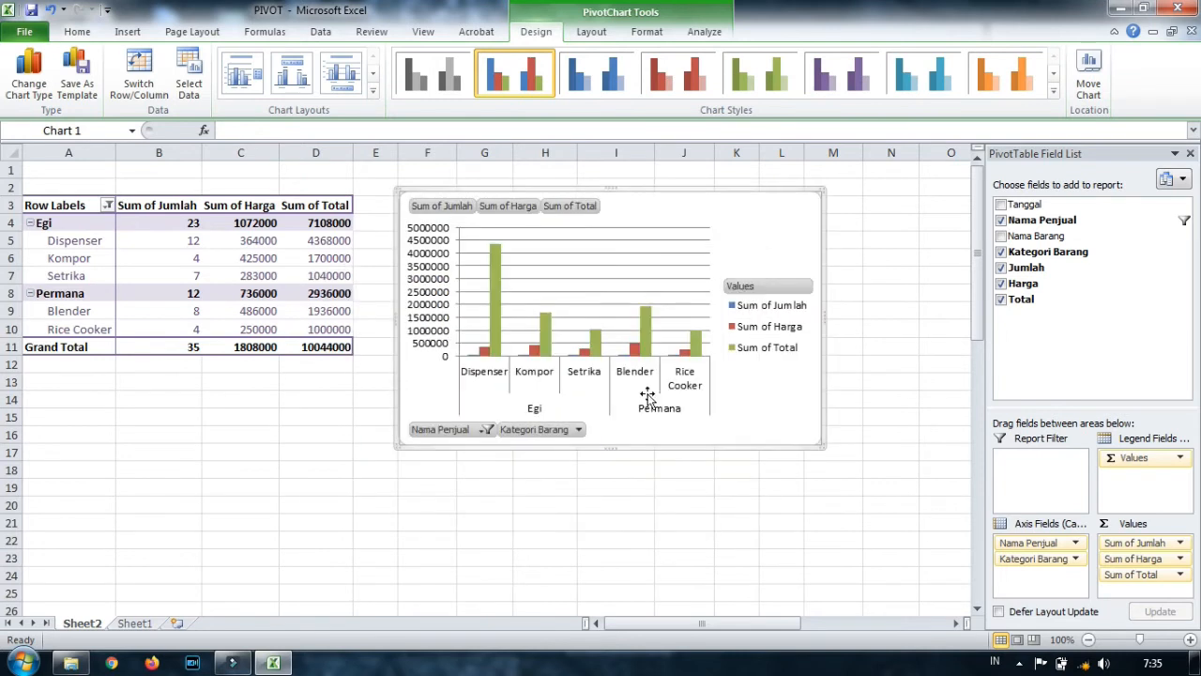
click(637, 552)
Include all sellers in the Nama Penjual filter and remove the Total and Harga fields from the pivot table's values.
click(268, 275)
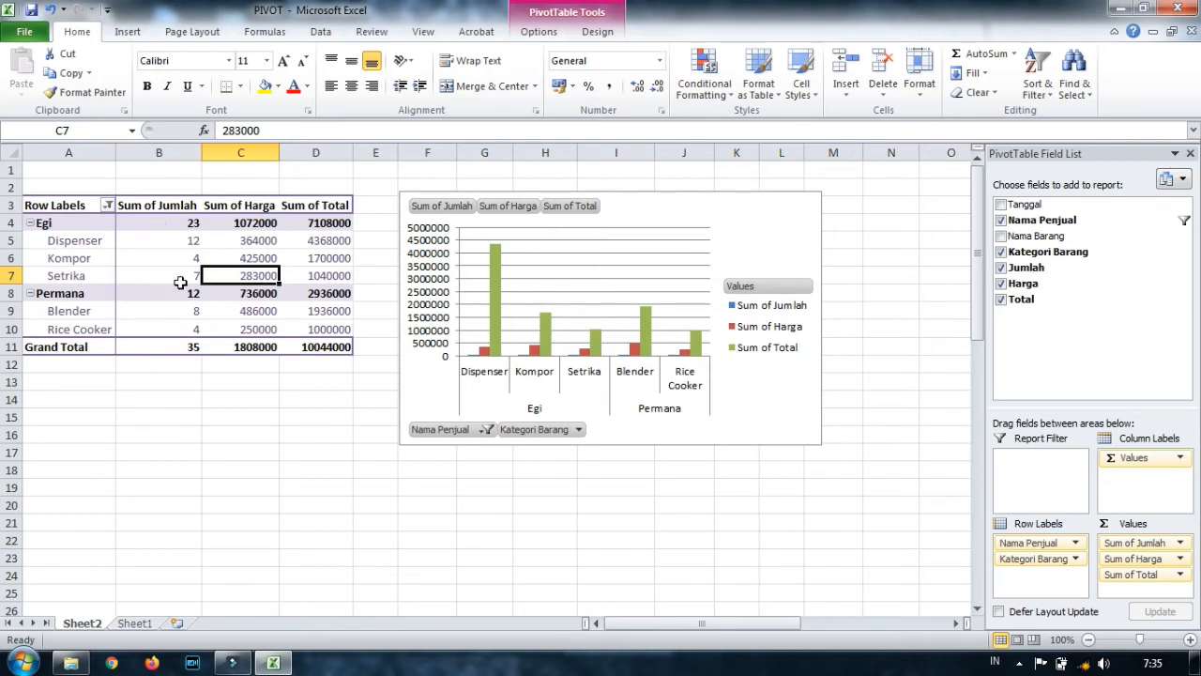
click(108, 205)
click(53, 409)
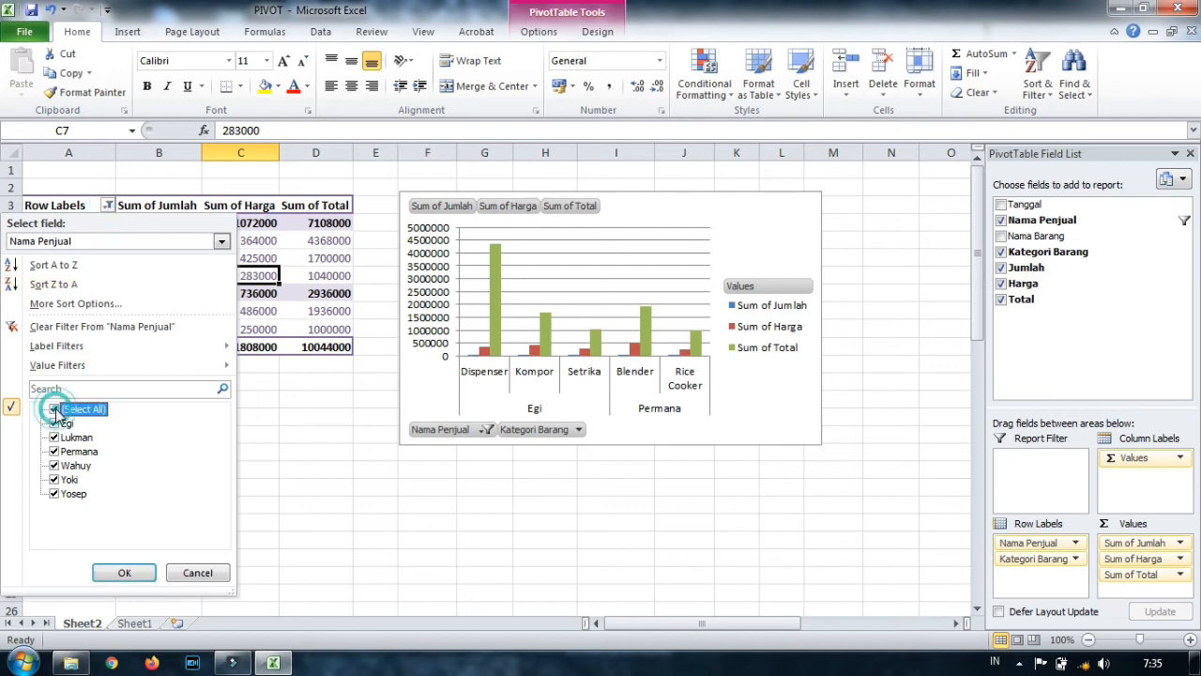
click(115, 575)
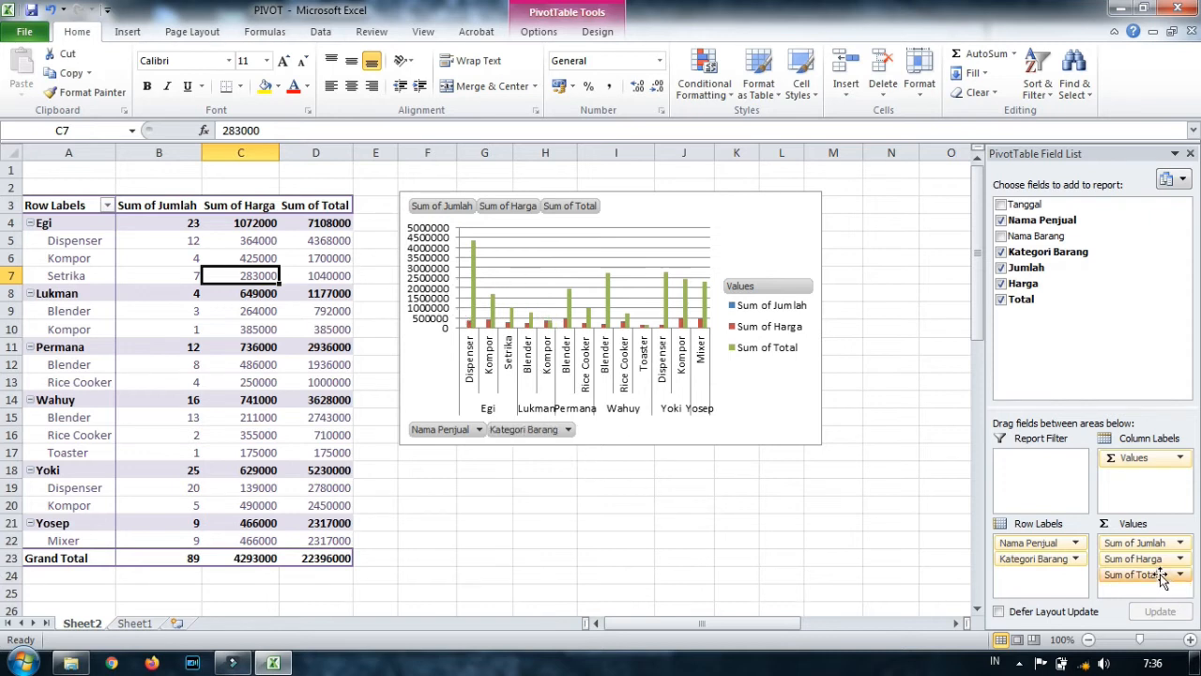
click(1000, 298)
click(1000, 283)
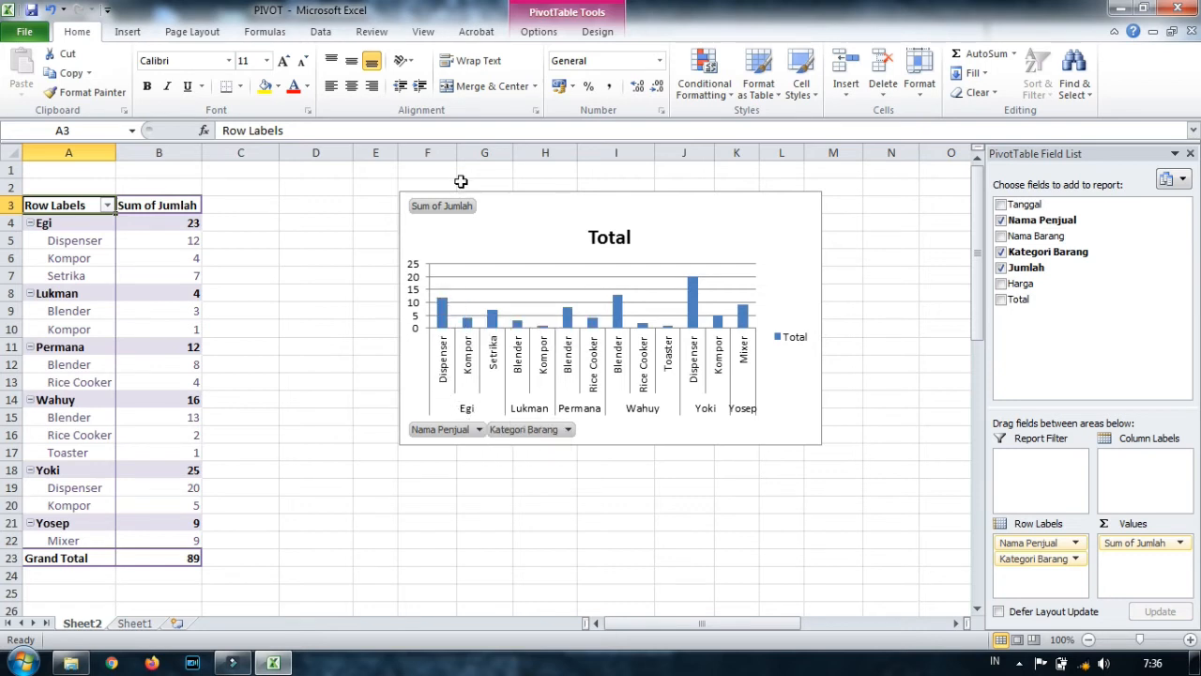
Look through the PivotChart's tool sets and its Chart Title options without changing them.
click(591, 32)
click(500, 372)
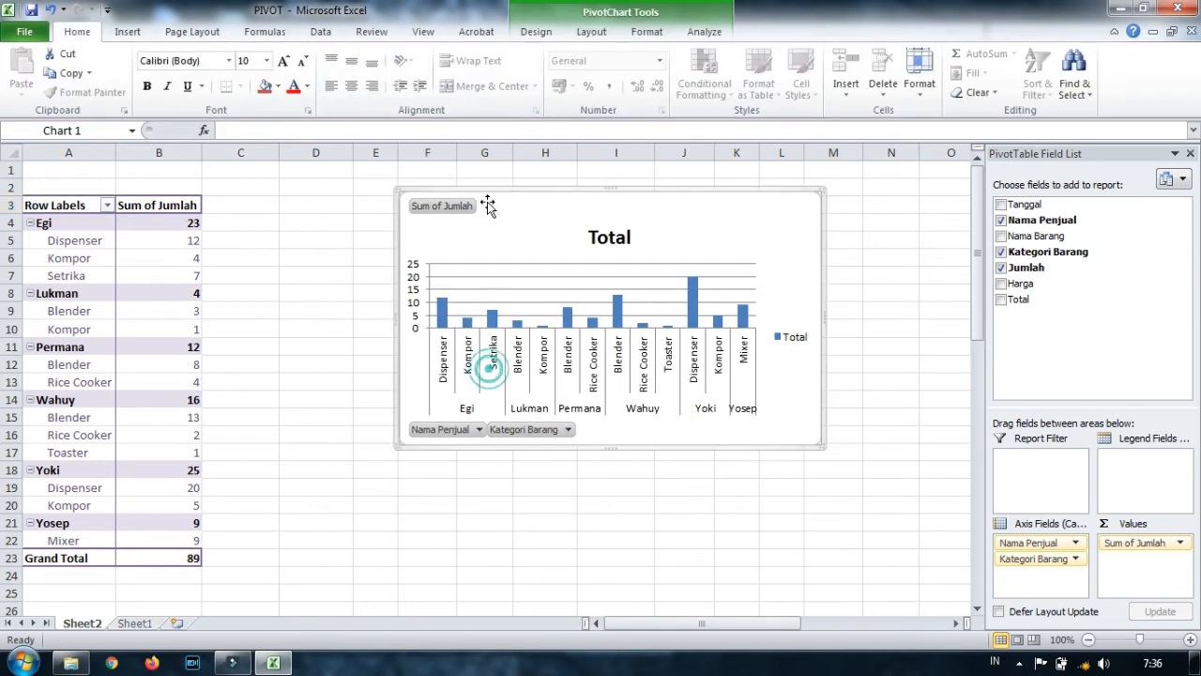
click(715, 33)
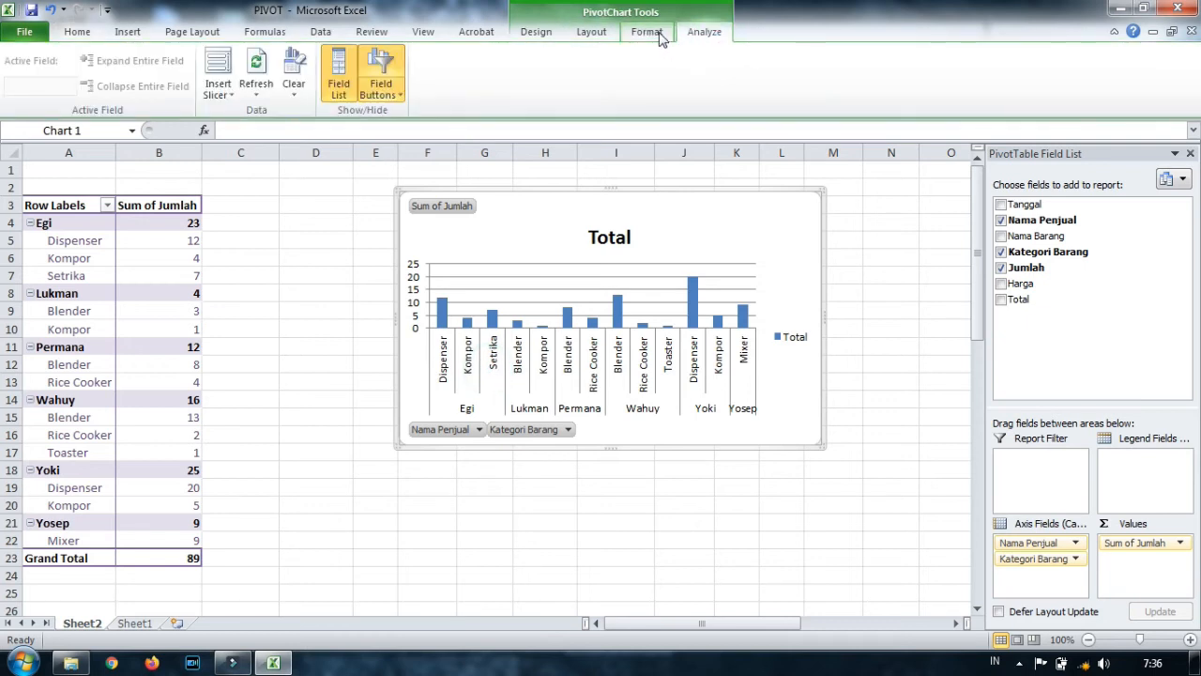
click(657, 33)
click(595, 32)
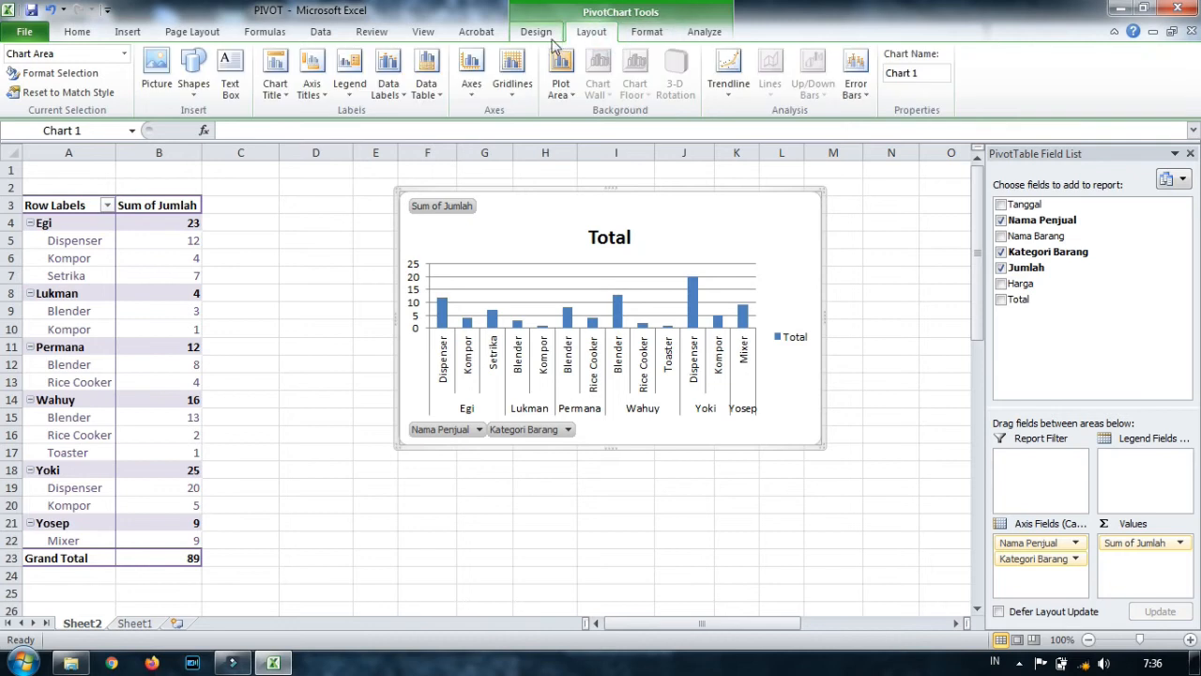
click(276, 85)
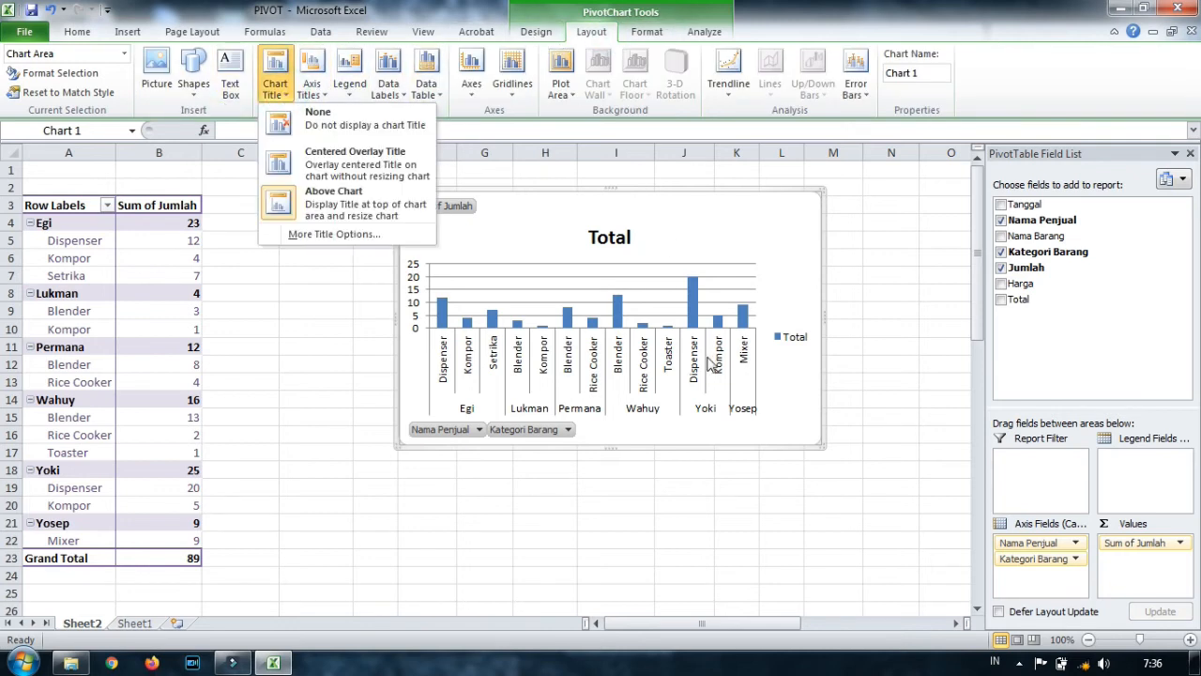
click(426, 382)
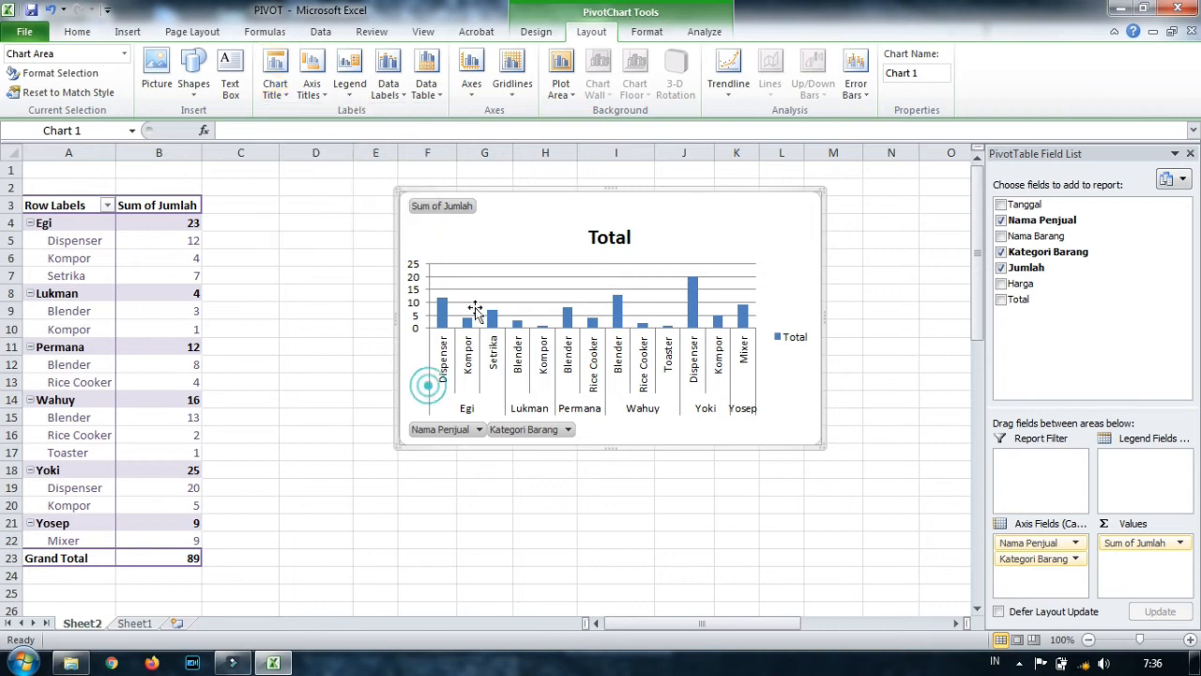
Apply the chart layout with data labels above the columns, the legend below and no title.
click(536, 32)
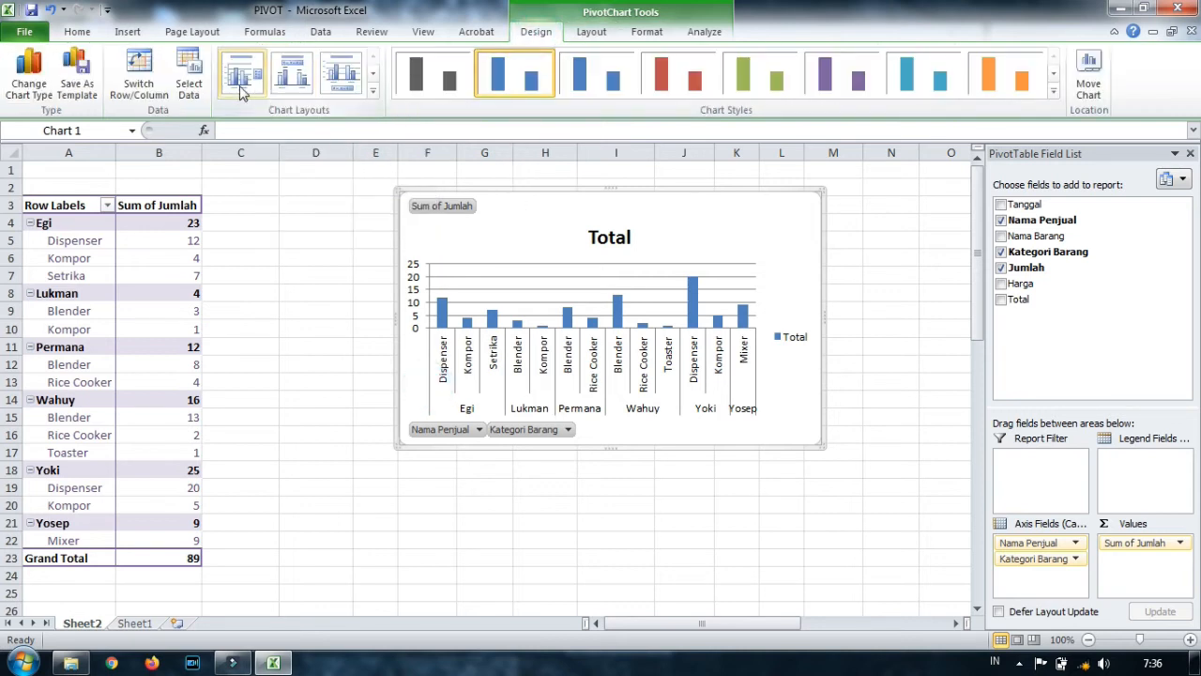
click(371, 91)
click(292, 122)
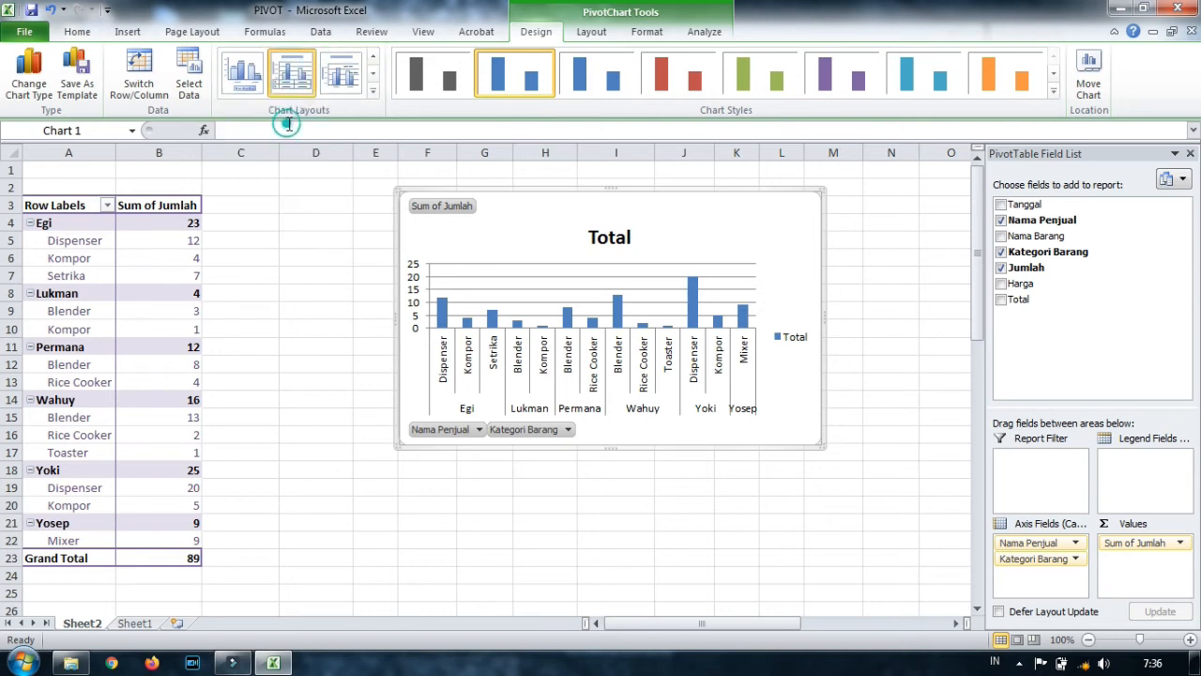
click(371, 91)
click(244, 122)
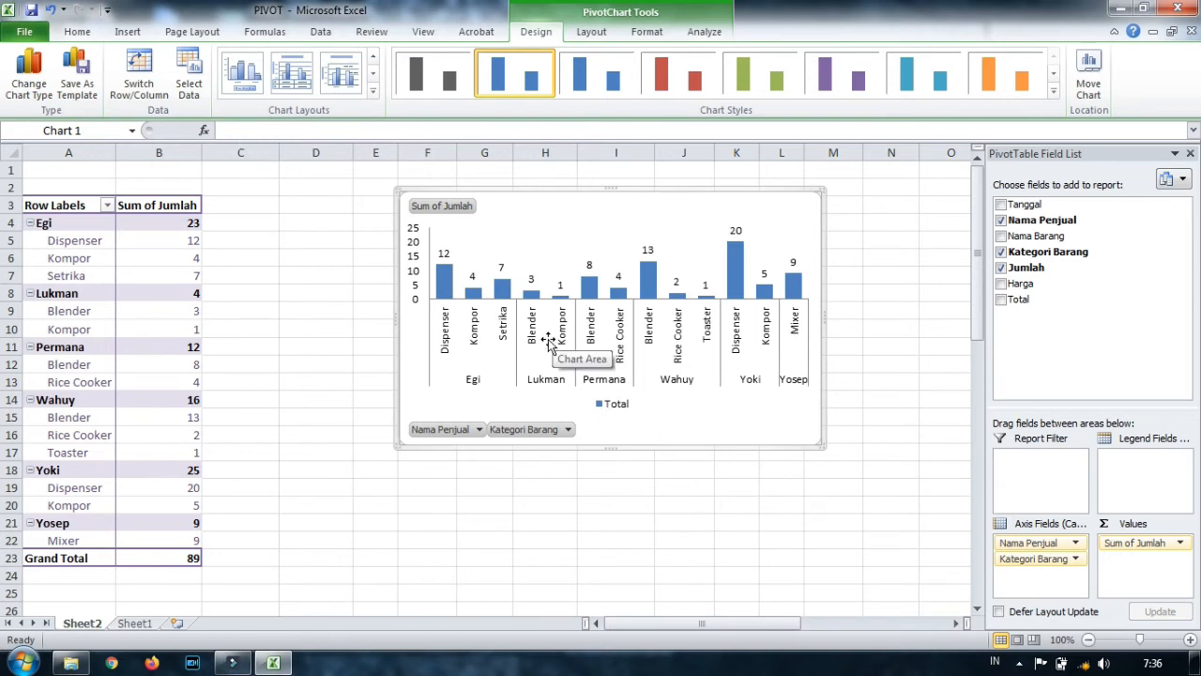
mouse_move(439, 429)
mouse_down()
mouse_move(439, 461)
mouse_move(439, 441)
mouse_up()
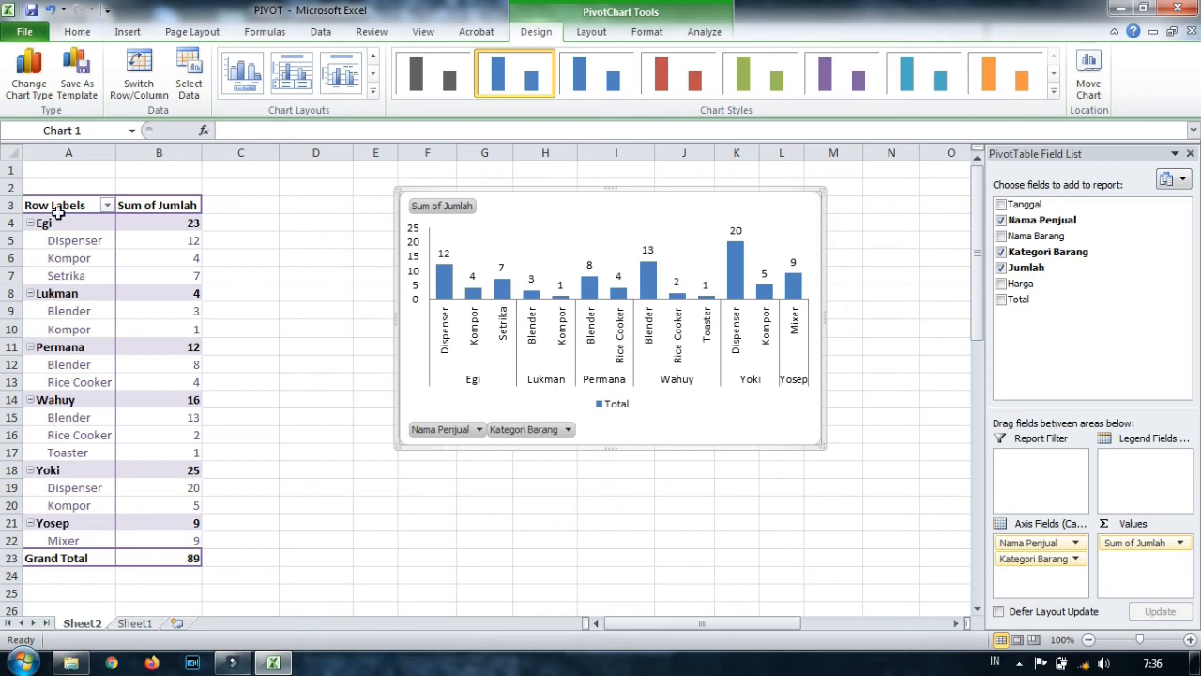
Filter Nama Penjual in the pivot table to only the last three sellers in the list.
click(107, 206)
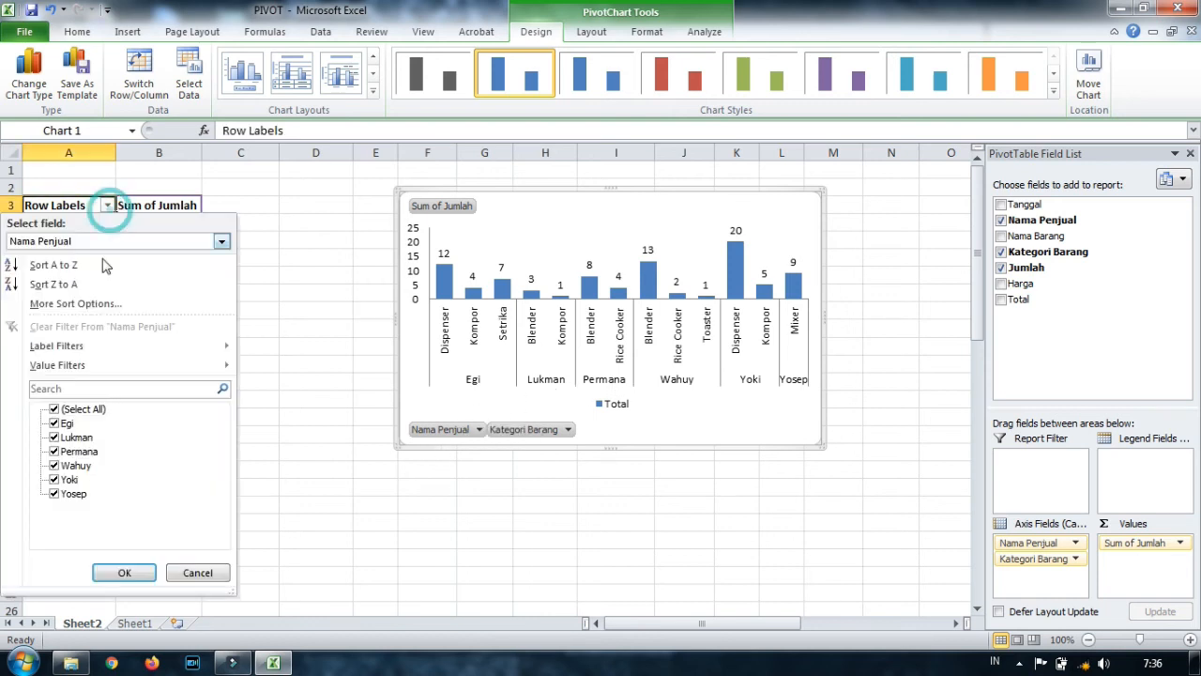
click(54, 409)
click(54, 465)
click(54, 479)
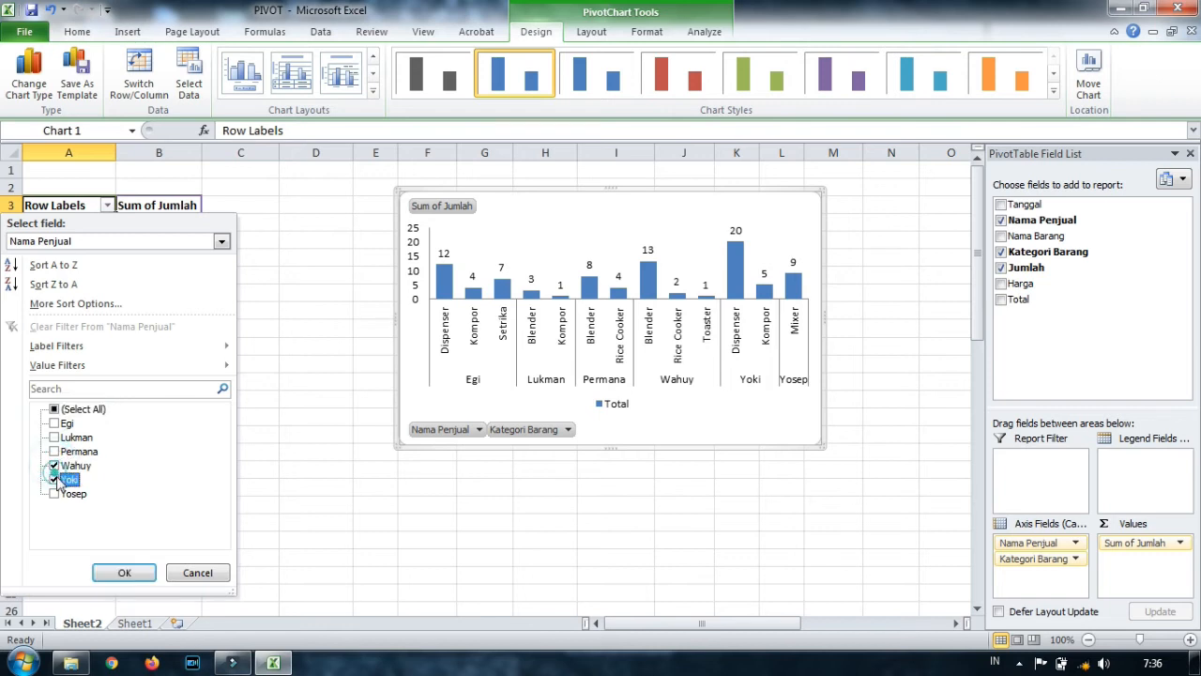
click(54, 493)
click(124, 572)
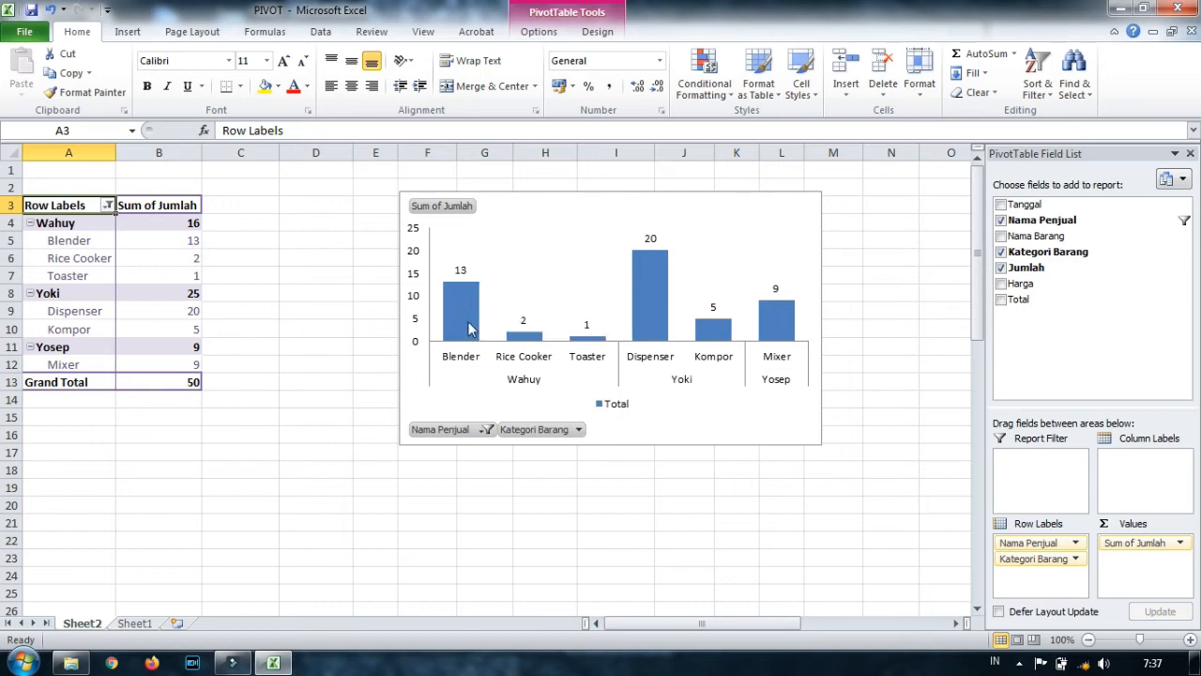
Add the Harga and Total fields to the values of the pivot table and its chart.
mouse_move(460, 297)
mouse_move(669, 339)
click(1001, 284)
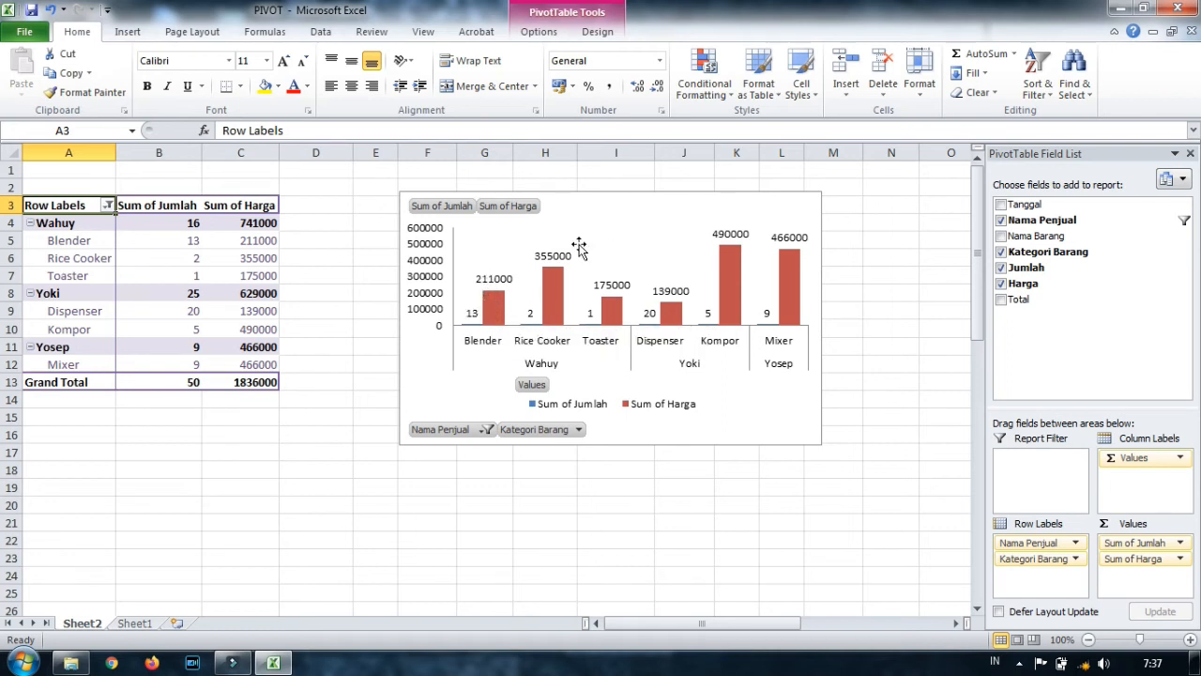
click(1001, 300)
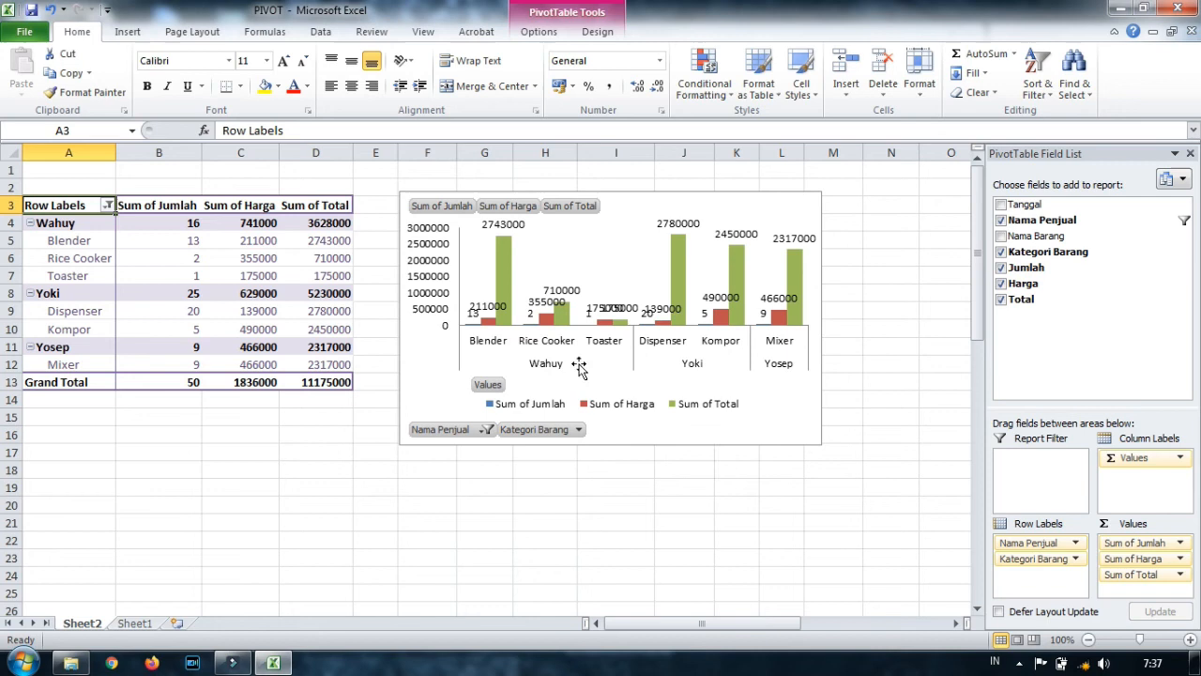
Remove Harga from the values and add Nama Barang below Kategori Barang in the row labels.
mouse_move(491, 326)
click(1001, 283)
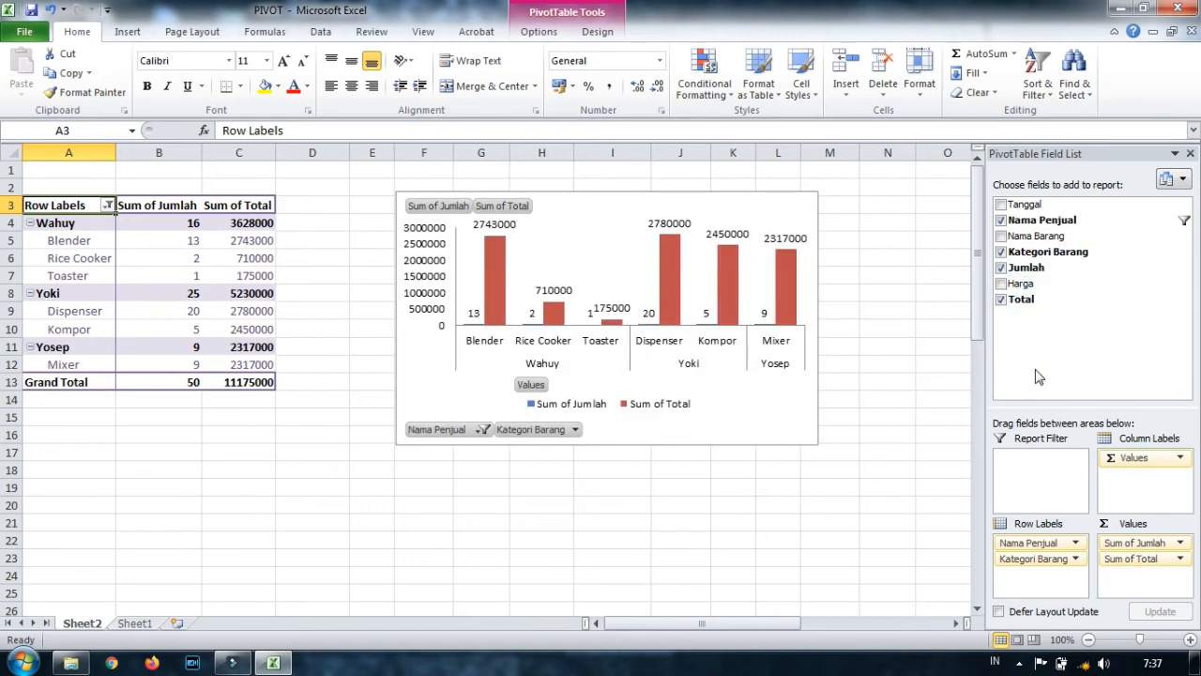
click(1001, 236)
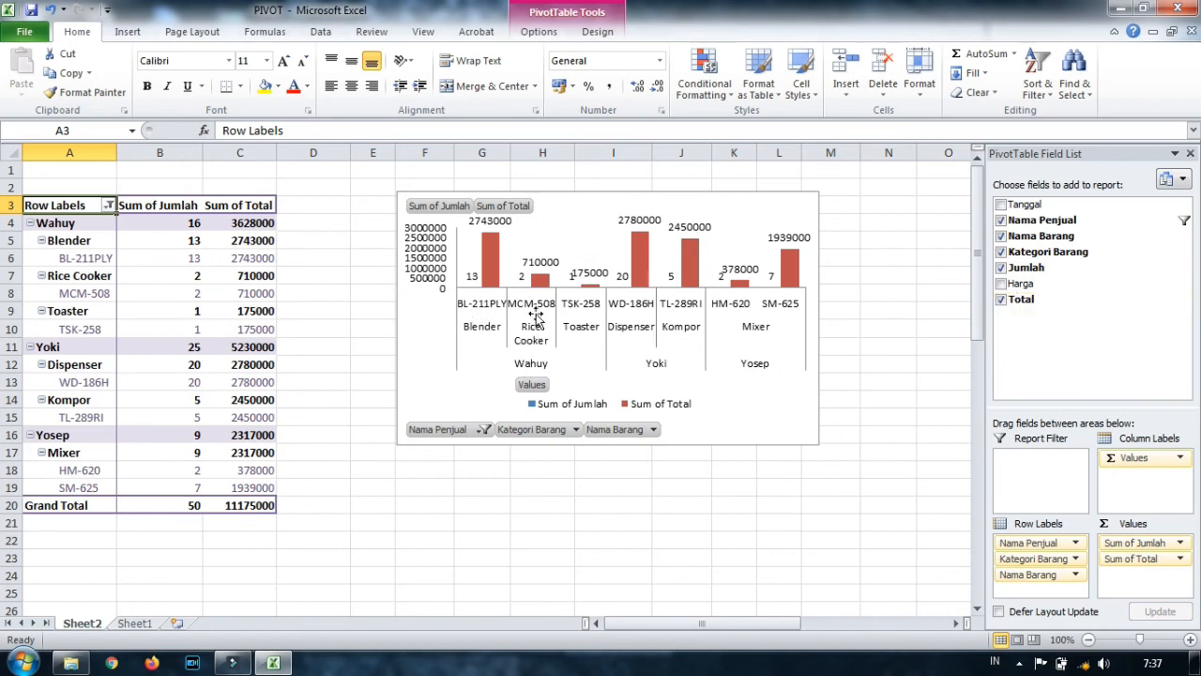
Add the Harga field to the values of the PivotChart.
click(758, 396)
click(1002, 283)
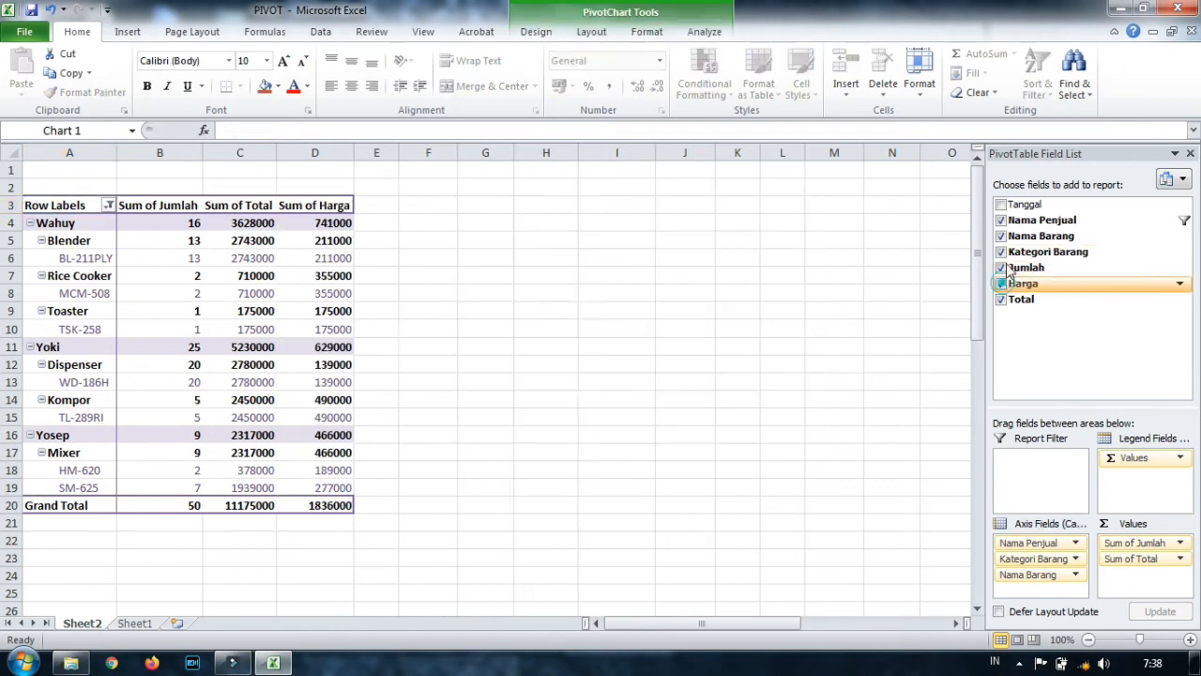
Try adding Tanggal to the axis fields and taking it out, and removing and re-adding Nama Penjual.
click(1001, 204)
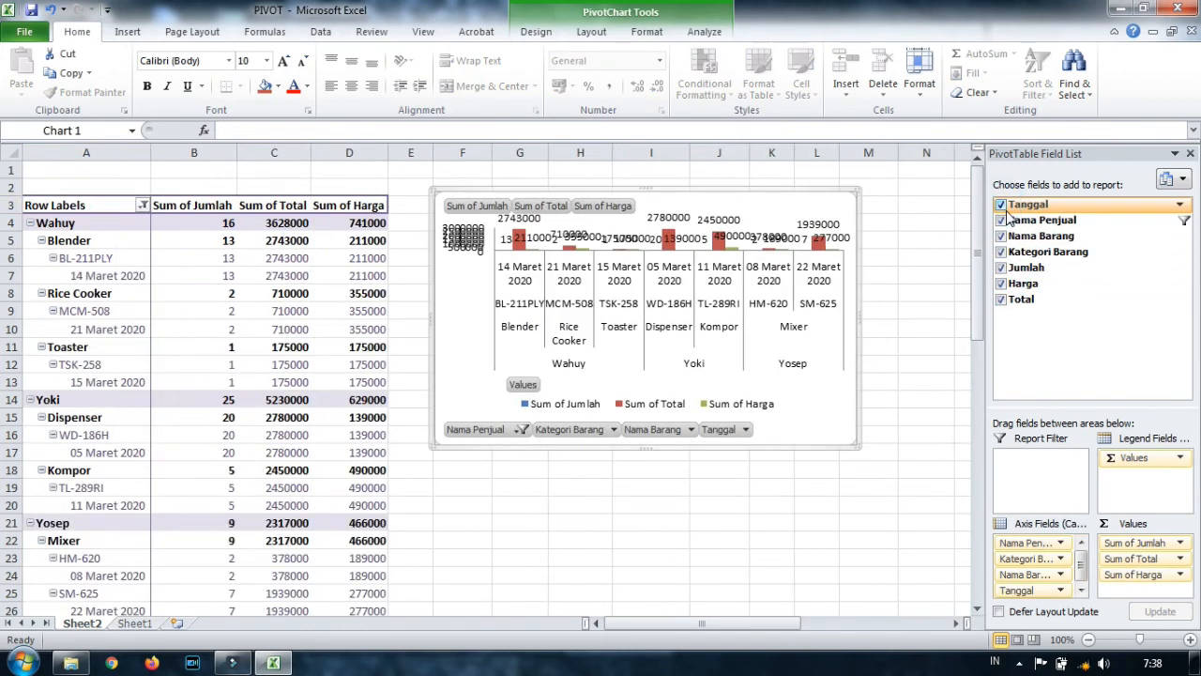
click(1001, 204)
click(1001, 221)
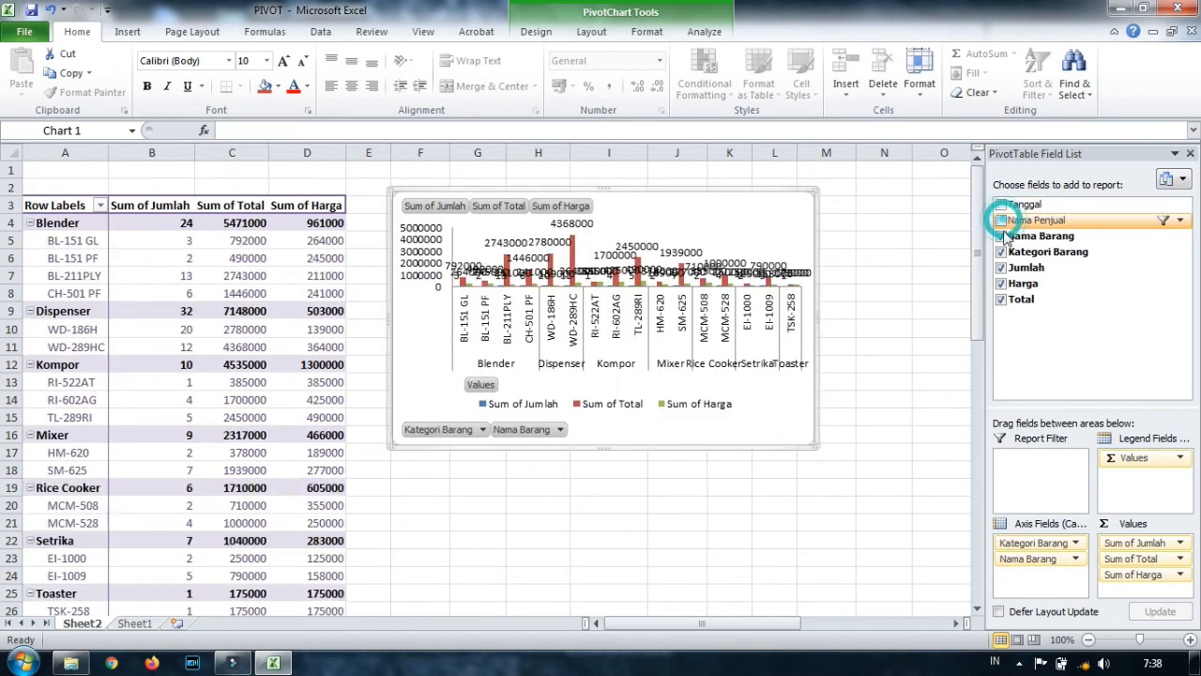
click(1001, 220)
Remove Nama Barang and Kategori Barang from the axis fields, leaving only Nama Penjual.
click(1001, 236)
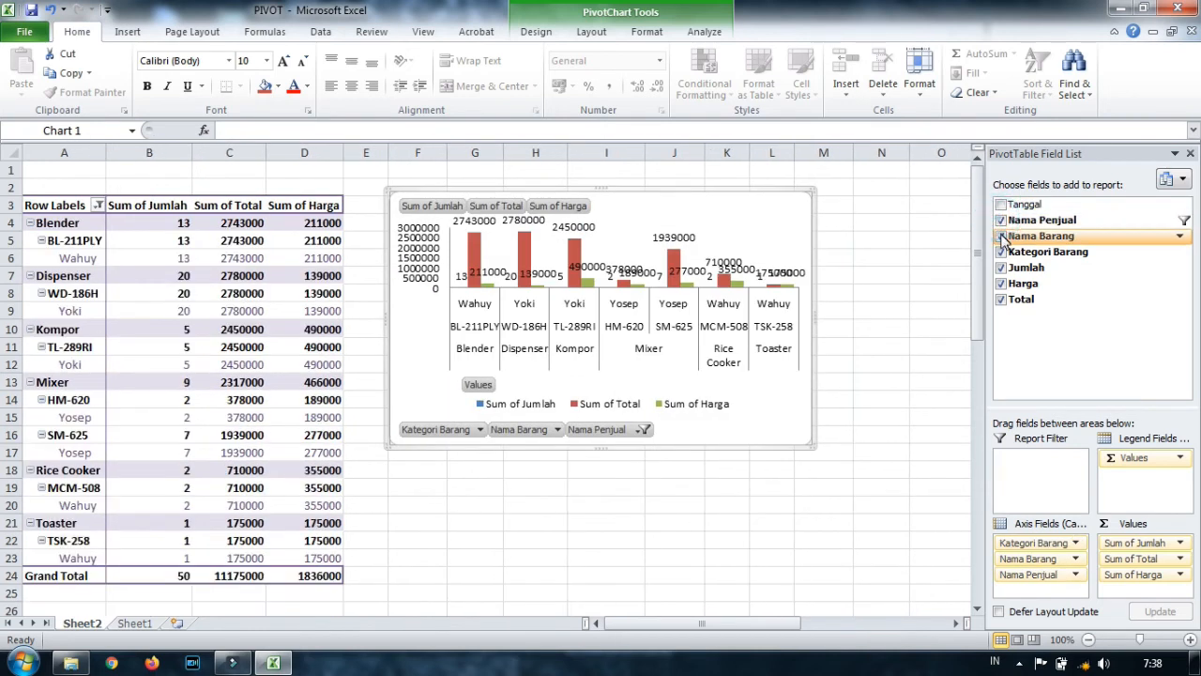
click(1001, 251)
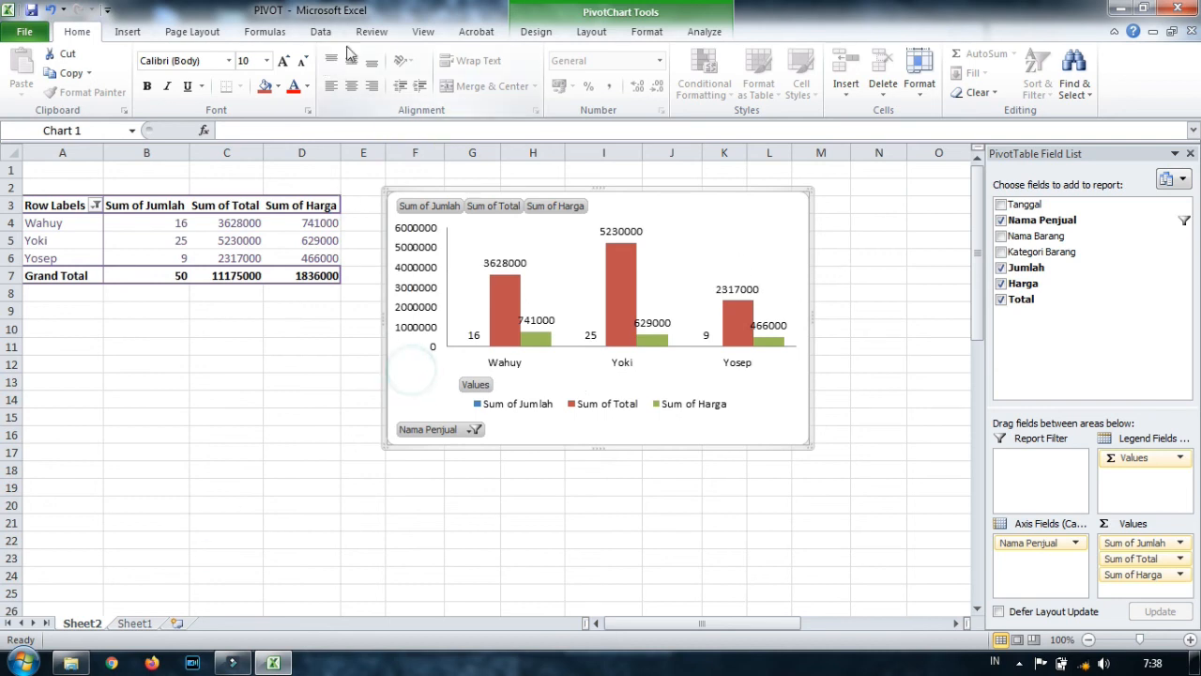
click(551, 37)
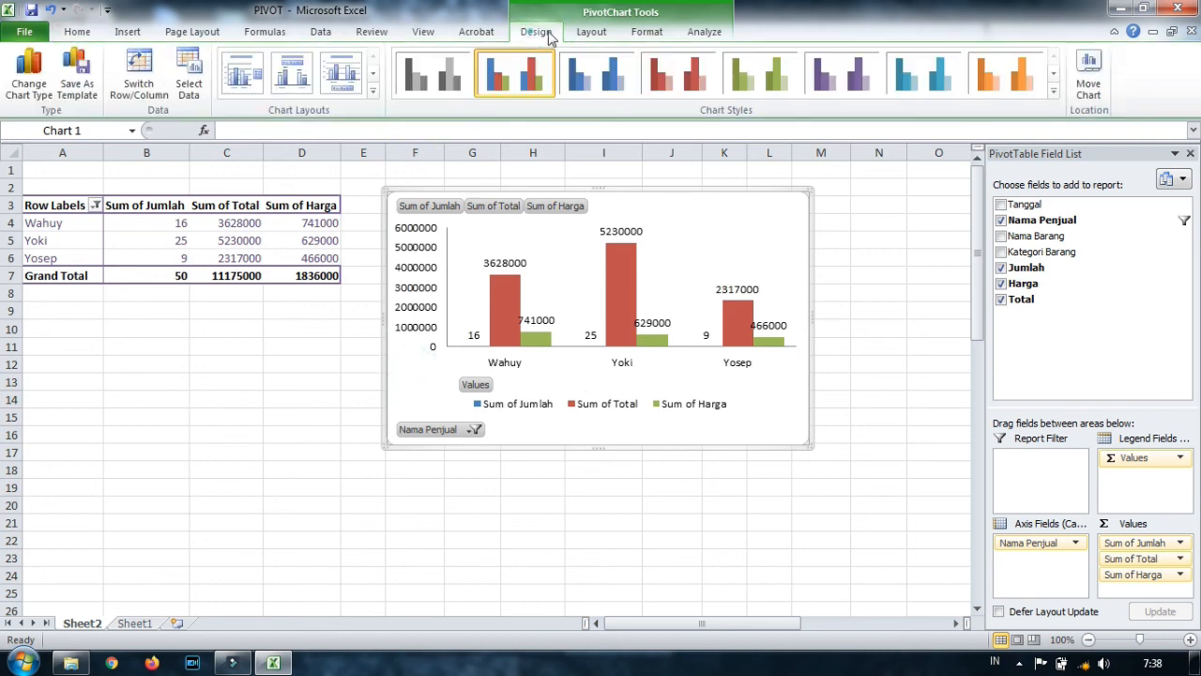
click(645, 33)
click(610, 34)
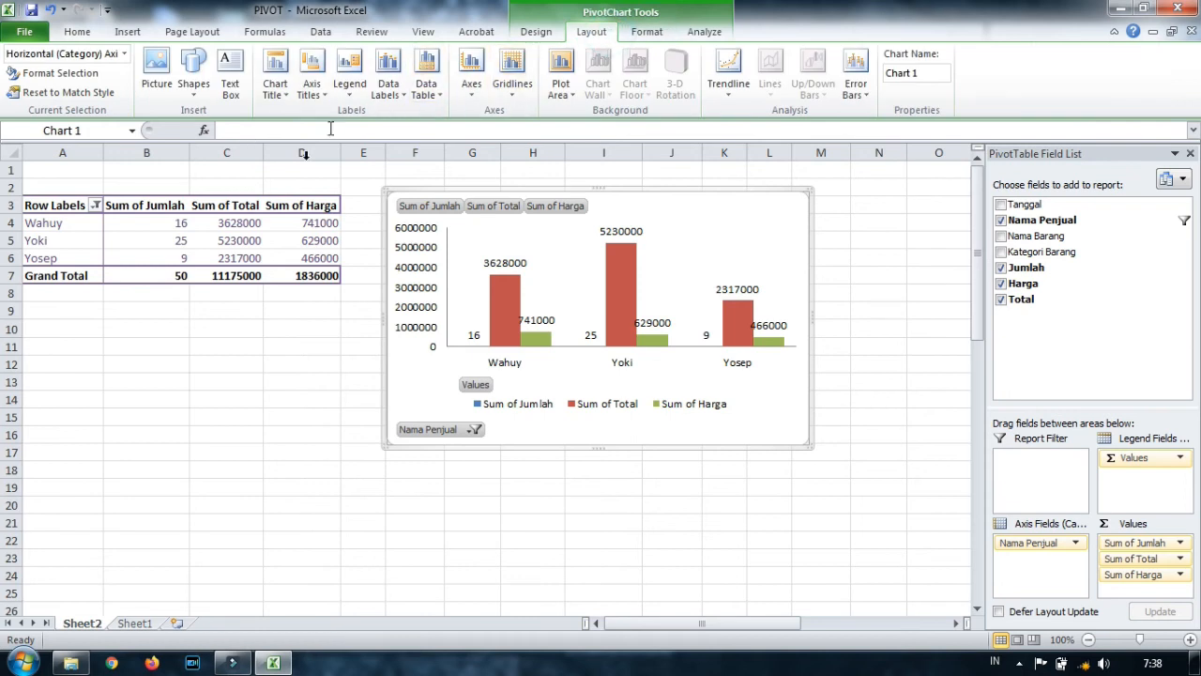
click(704, 32)
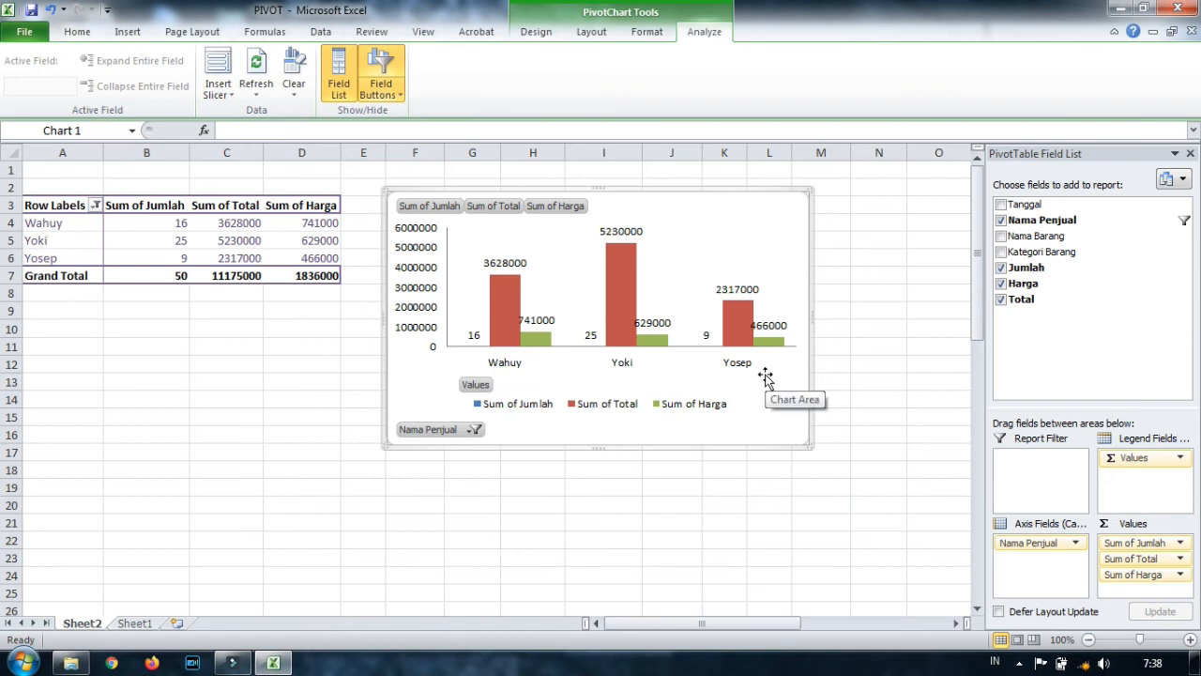
Add Kategori Barang and Nama Barang below Nama Penjual in the axis fields of the PivotChart.
click(1001, 252)
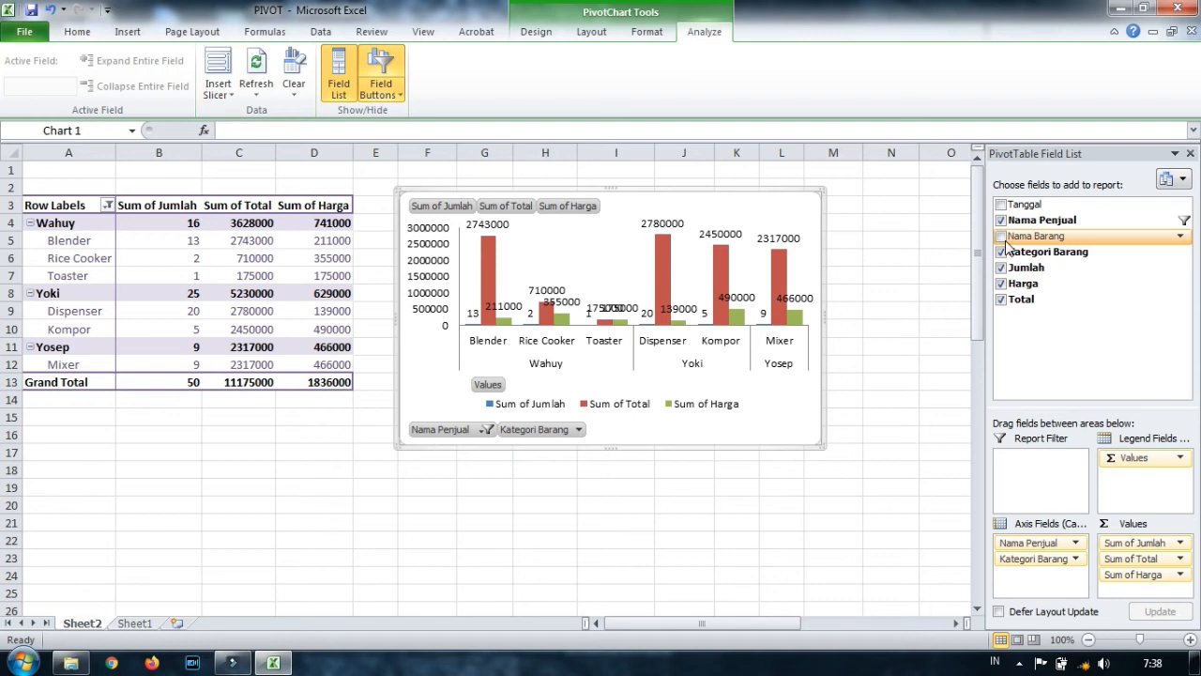
click(1001, 237)
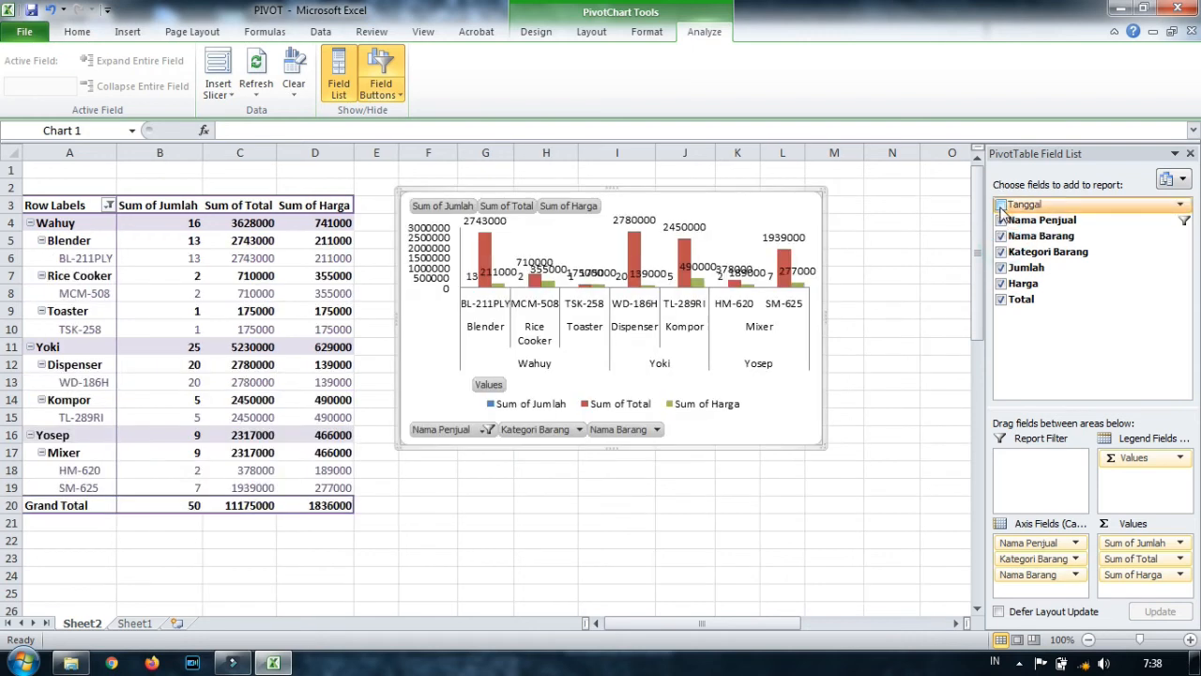
click(910, 557)
click(787, 420)
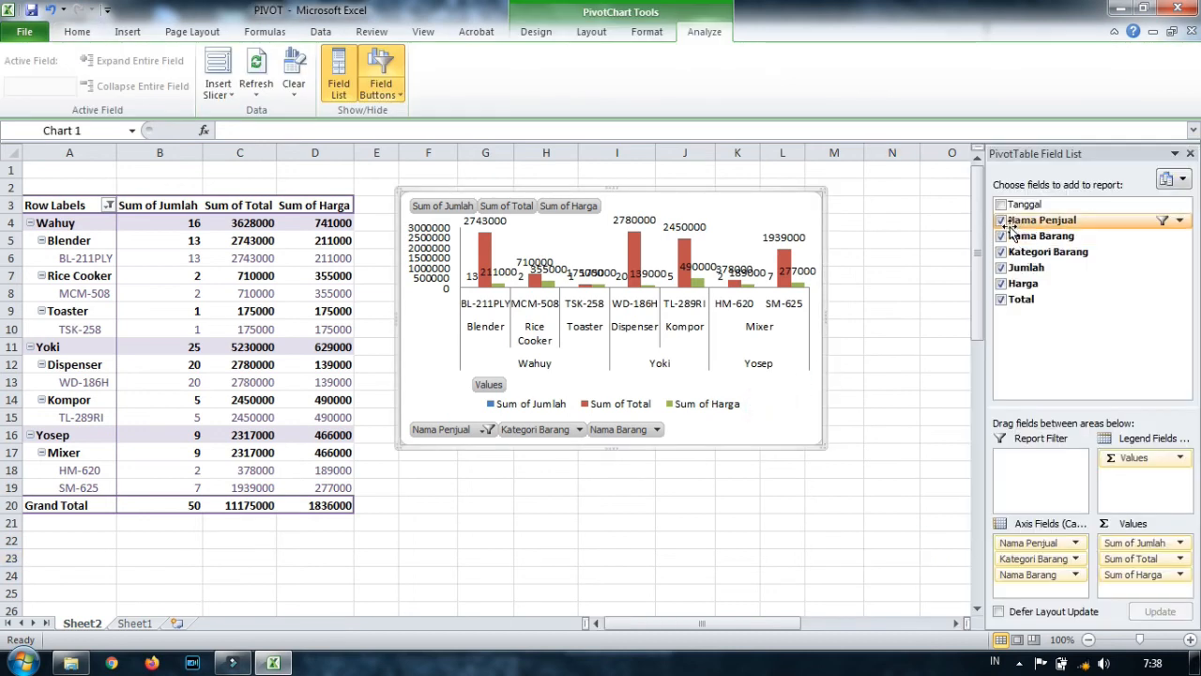
Replace Kategori Barang with Tanggal below Nama Barang in the axis fields and shift the chart slightly down.
click(1001, 252)
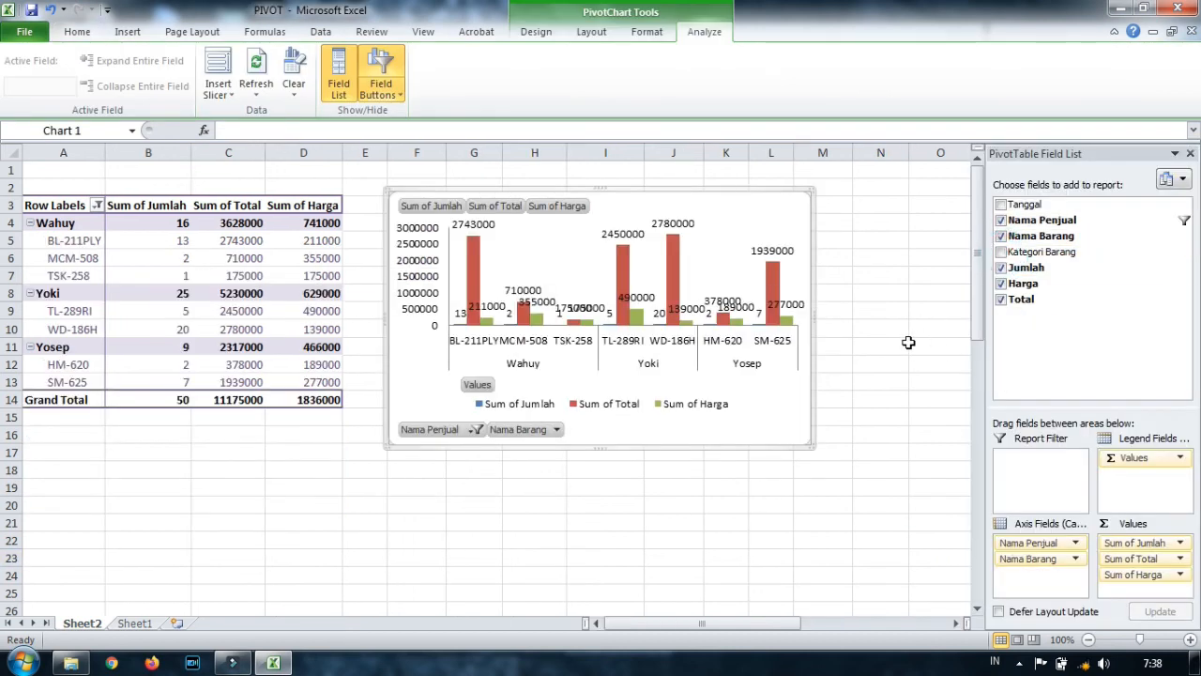
click(1001, 204)
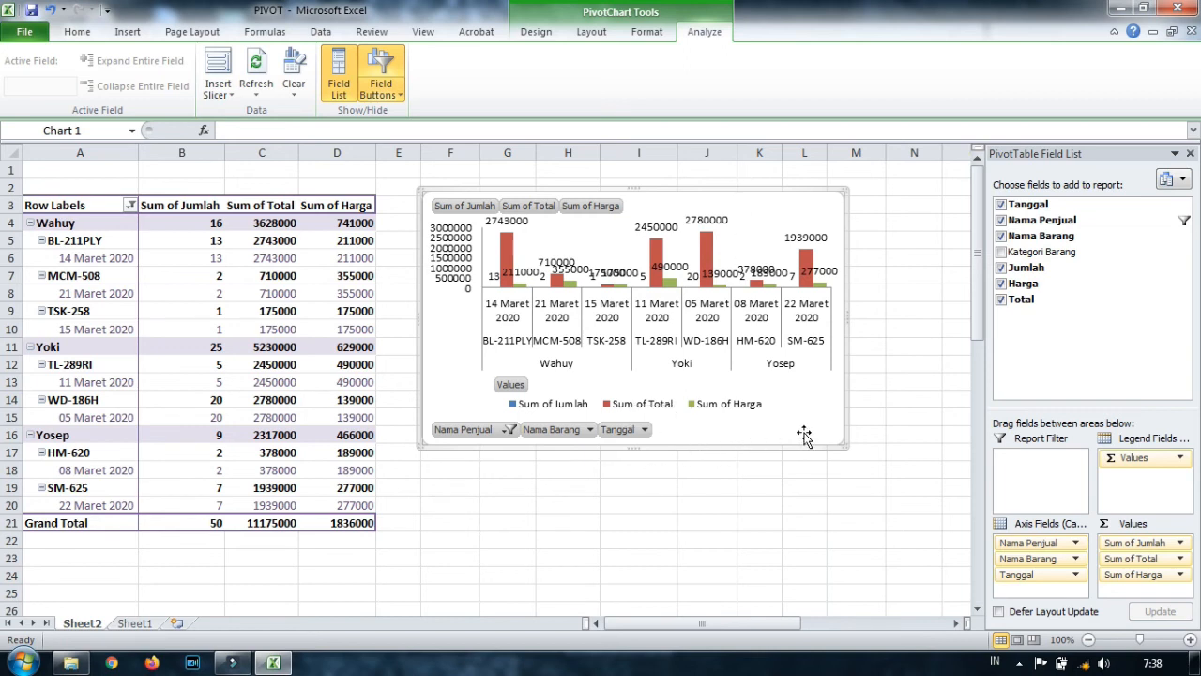
drag(826, 425, 824, 438)
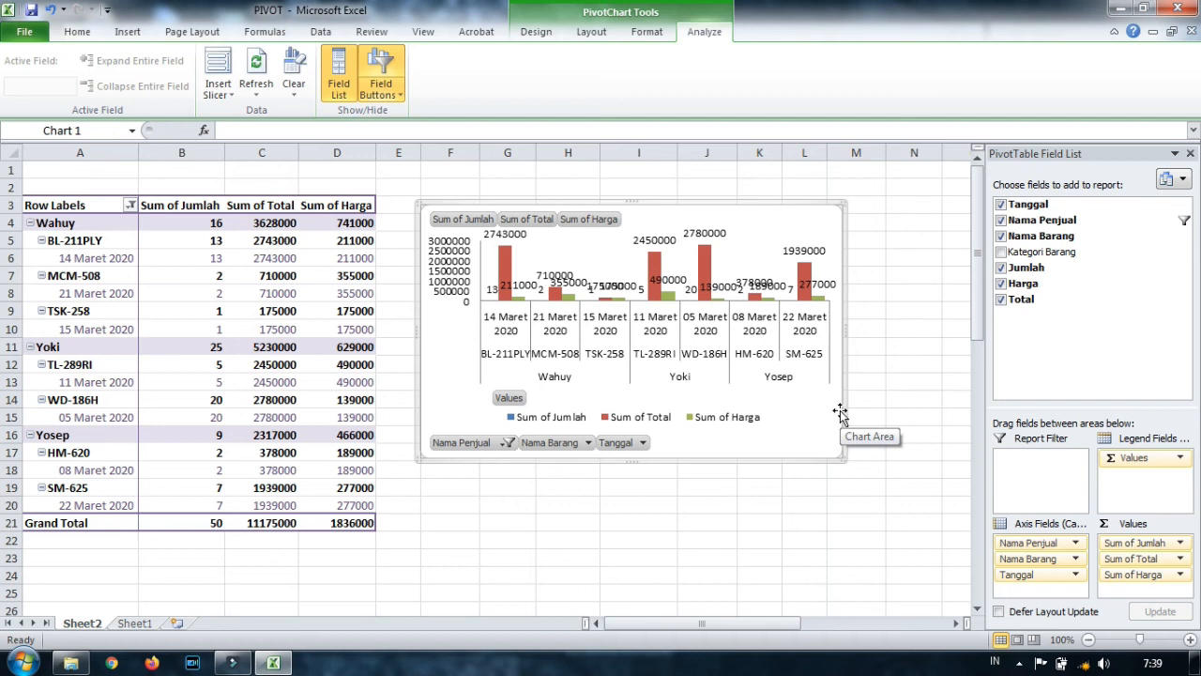
Replace Tanggal and Nama Barang with Kategori Barang in the axis fields and shift the chart slightly up and to the right.
click(1001, 253)
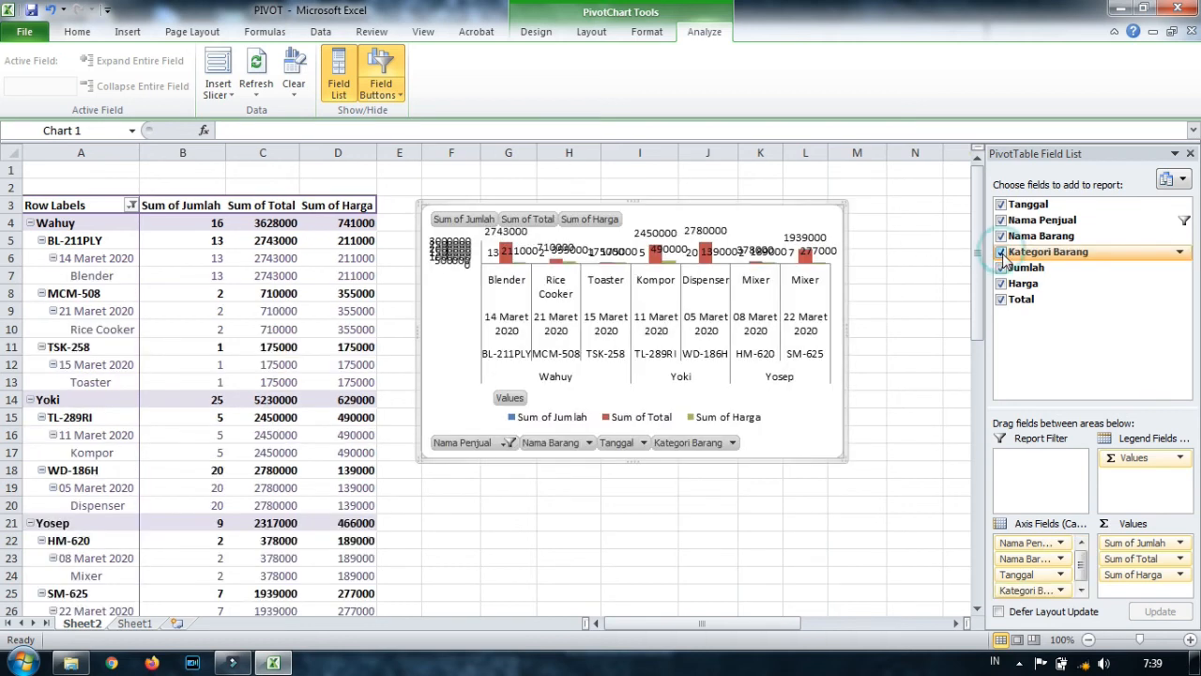
click(1000, 203)
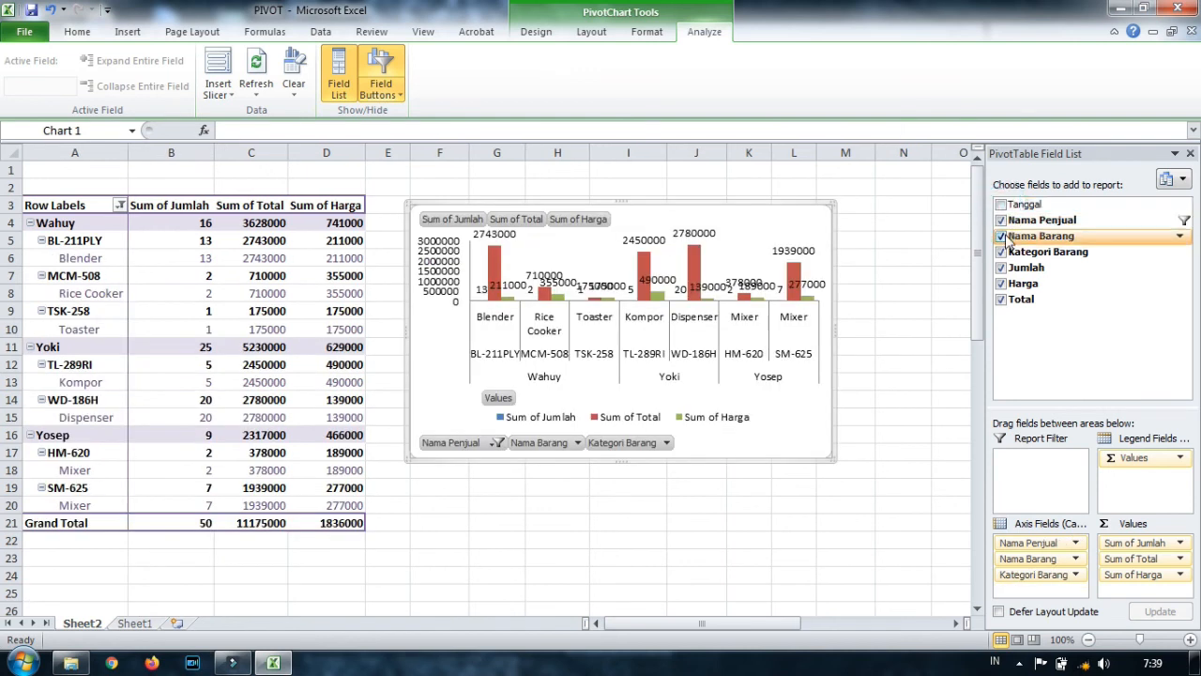
click(1001, 236)
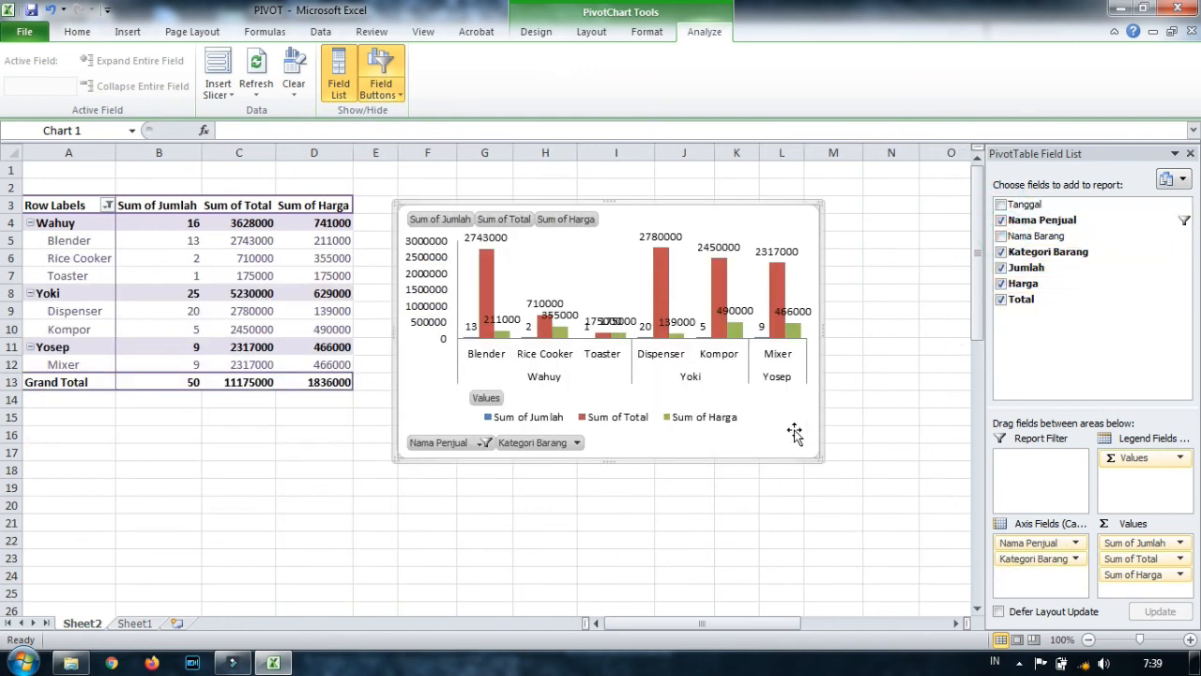
drag(794, 428, 805, 423)
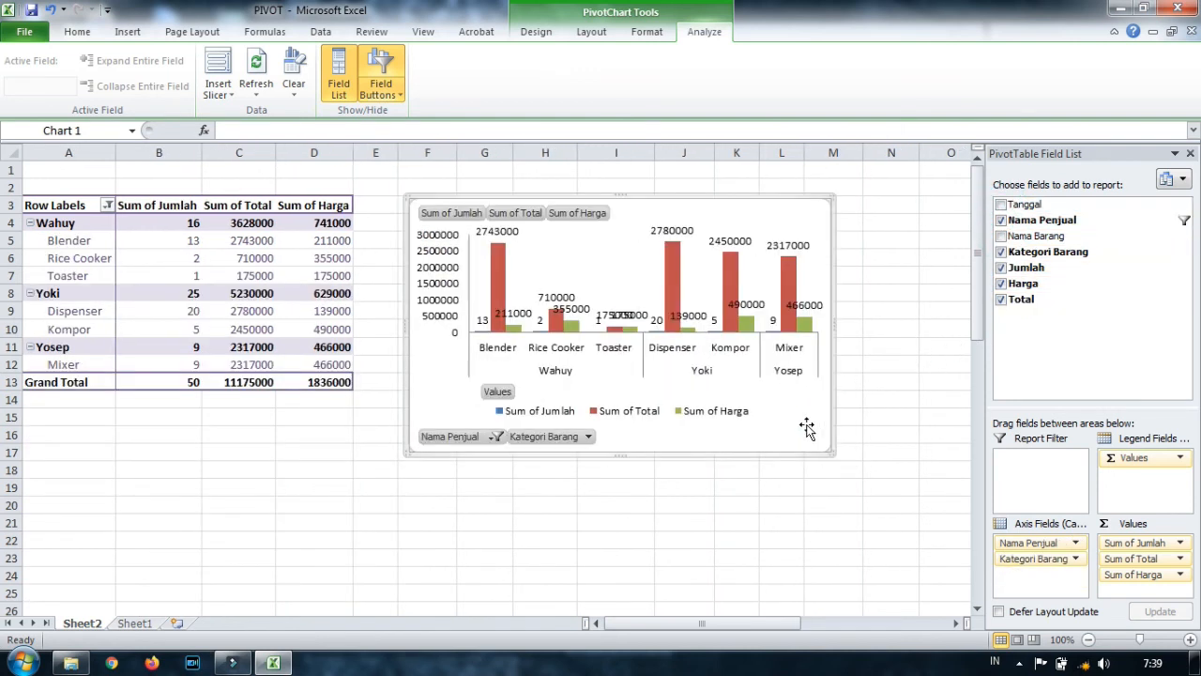